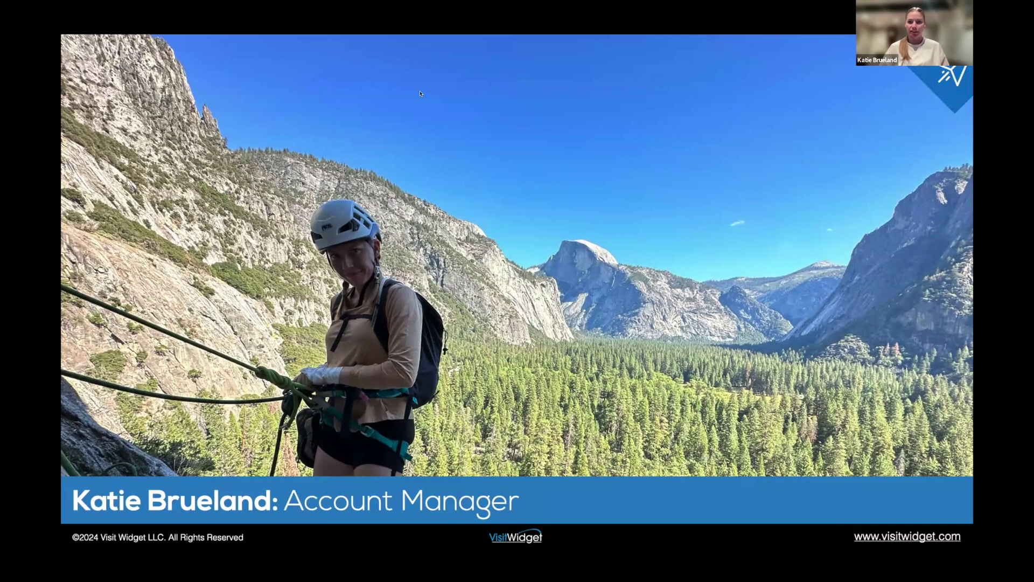
{"action": "key", "text": "Right"}
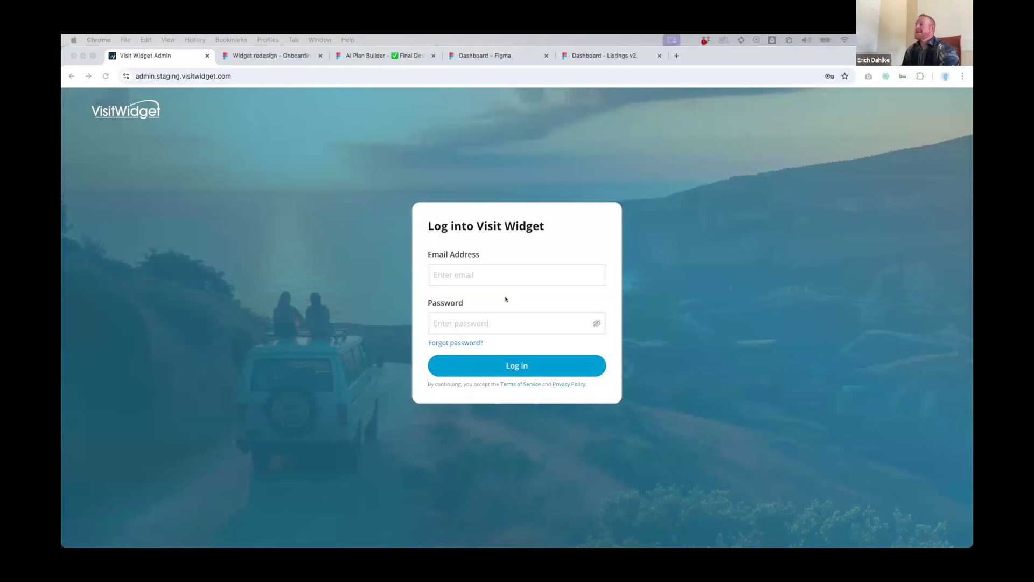
Log into the Visit Widget admin with the saved account e-mail and password.
{"action": "left_click", "coordinate": [475, 276]}
{"action": "left_click", "coordinate": [473, 275]}
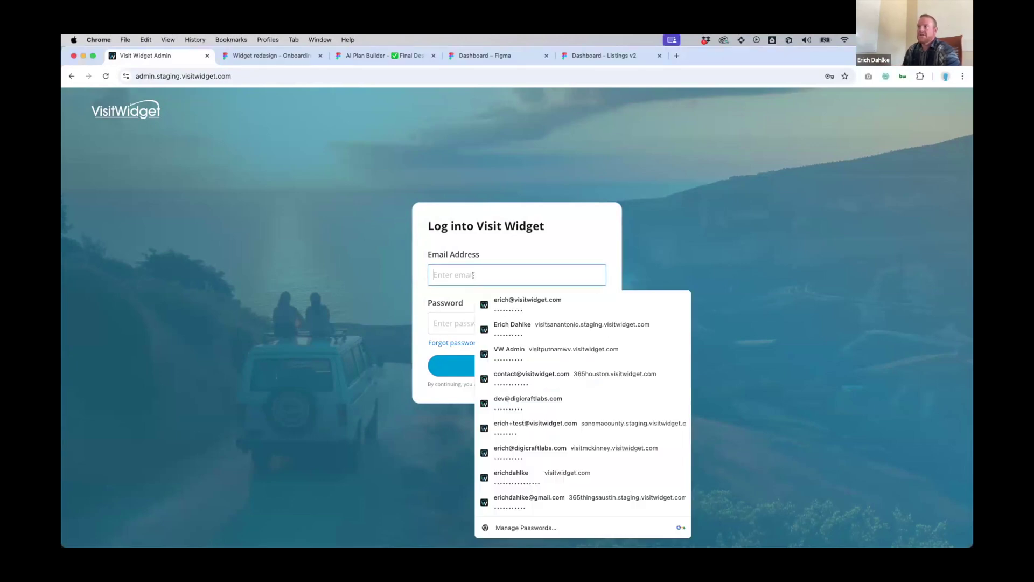
{"action": "left_click", "coordinate": [507, 300]}
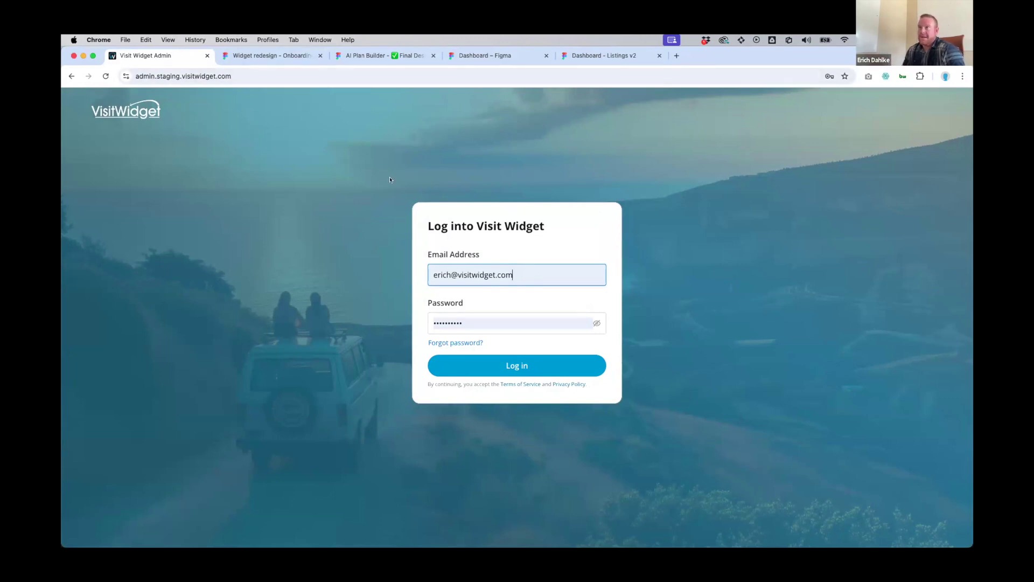
{"action": "left_click", "coordinate": [518, 360]}
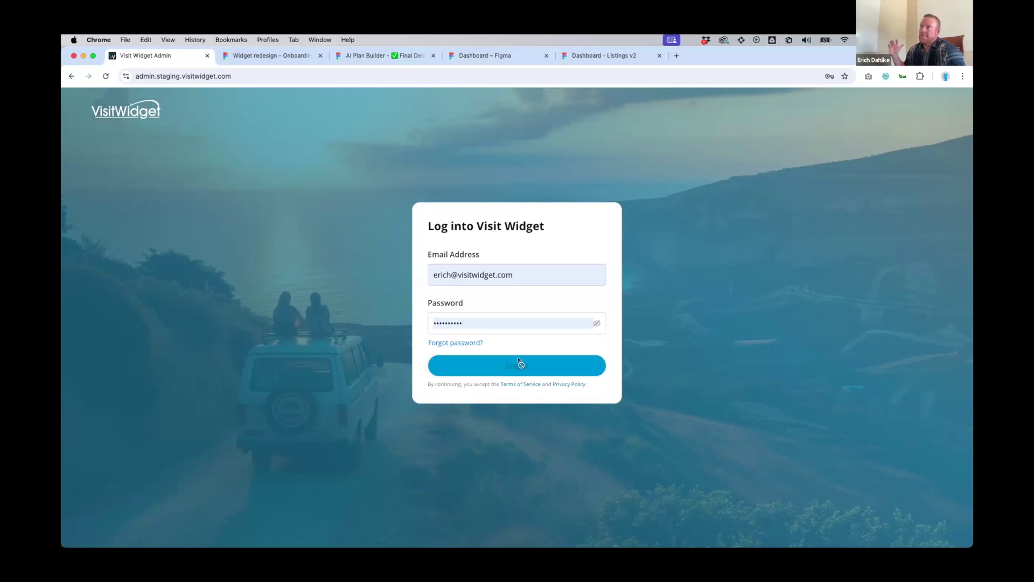
Enter the e-mailed verification code and verify the login.
{"action": "left_click", "coordinate": [505, 306]}
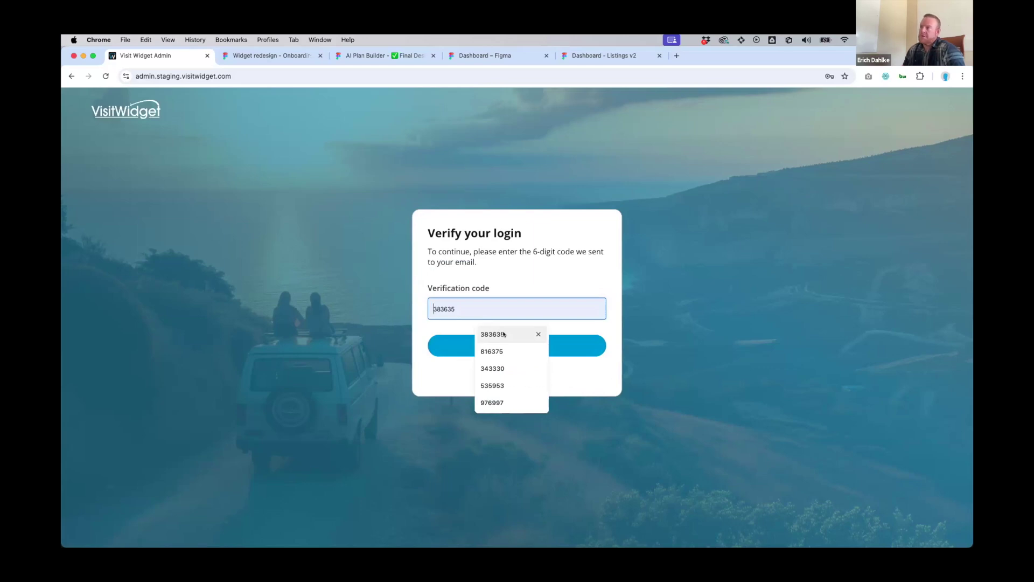
{"action": "left_click", "coordinate": [496, 333]}
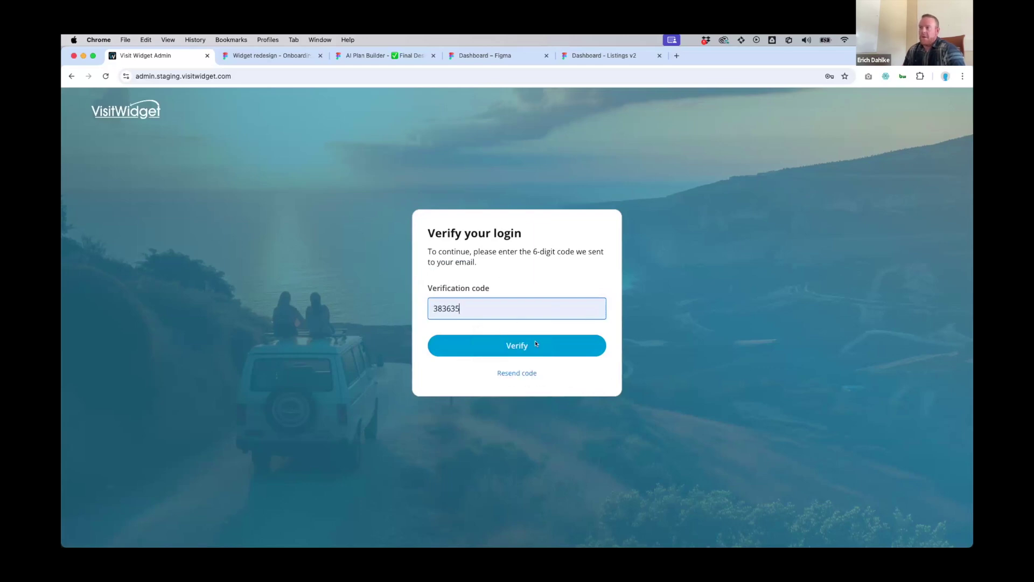
{"action": "left_click", "coordinate": [519, 347]}
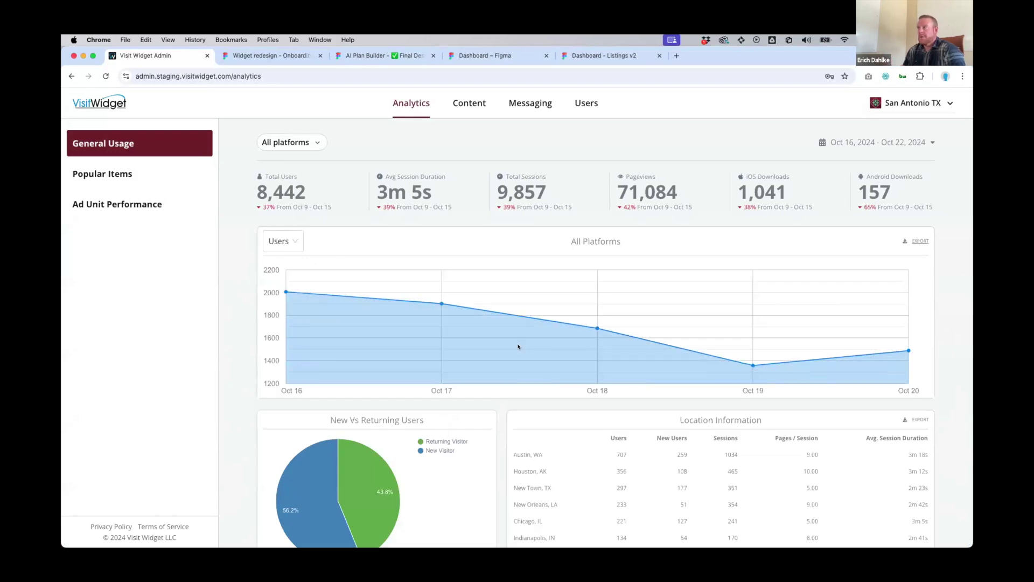
Set the General Usage analytics date range to Last Month.
{"action": "left_click", "coordinate": [866, 143]}
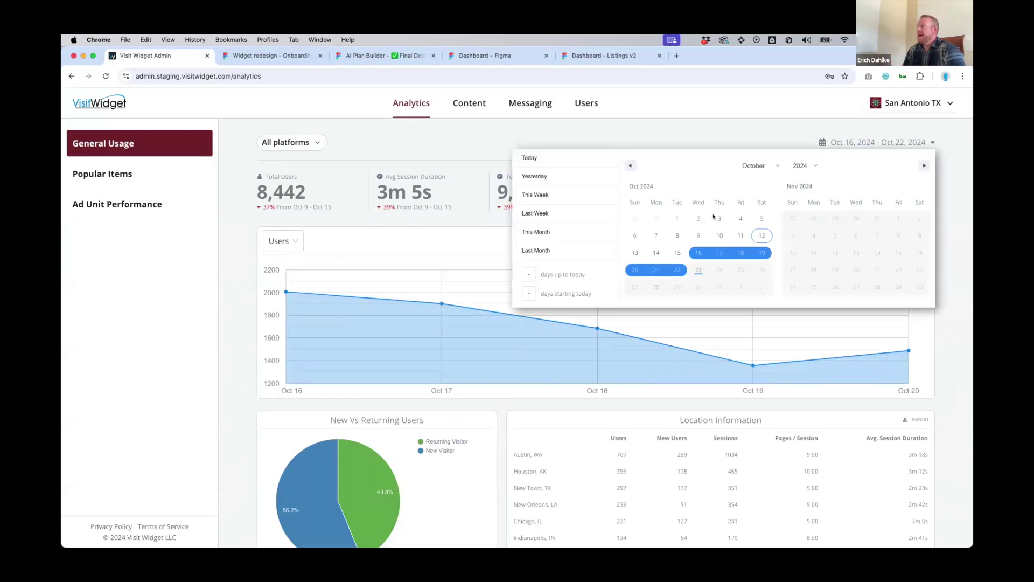
{"action": "left_click", "coordinate": [564, 250]}
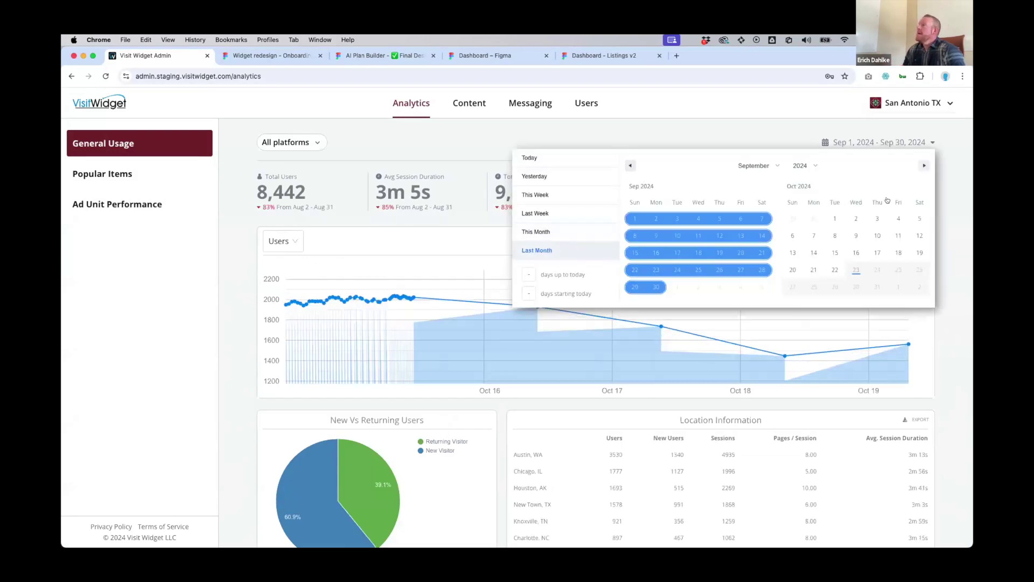
{"action": "left_click", "coordinate": [954, 202]}
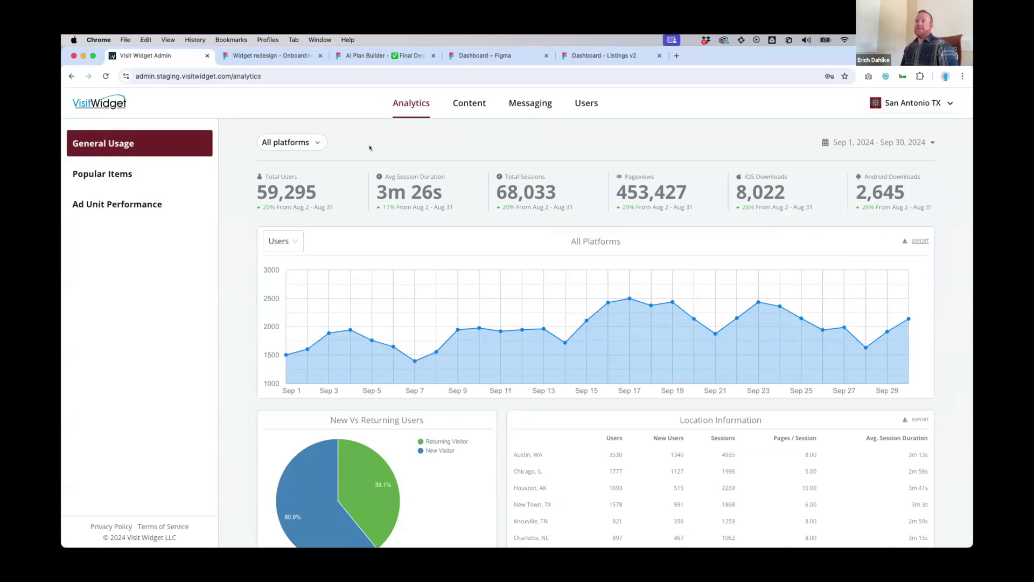
Examine the platform filter's Widget and Apps options and the presets offered for the analytics date range.
{"action": "left_click", "coordinate": [311, 143]}
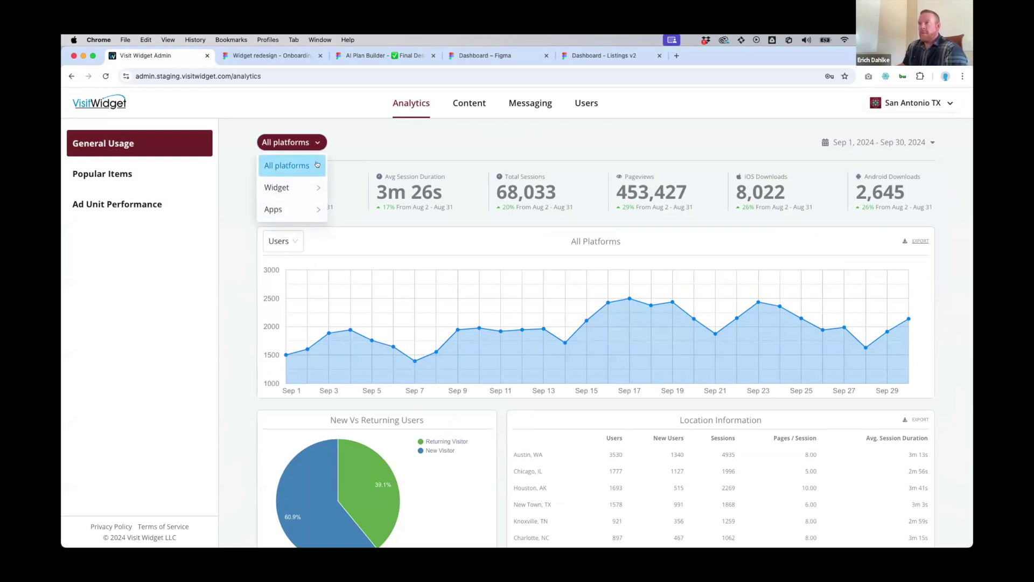
{"action": "mouse_move", "coordinate": [304, 189]}
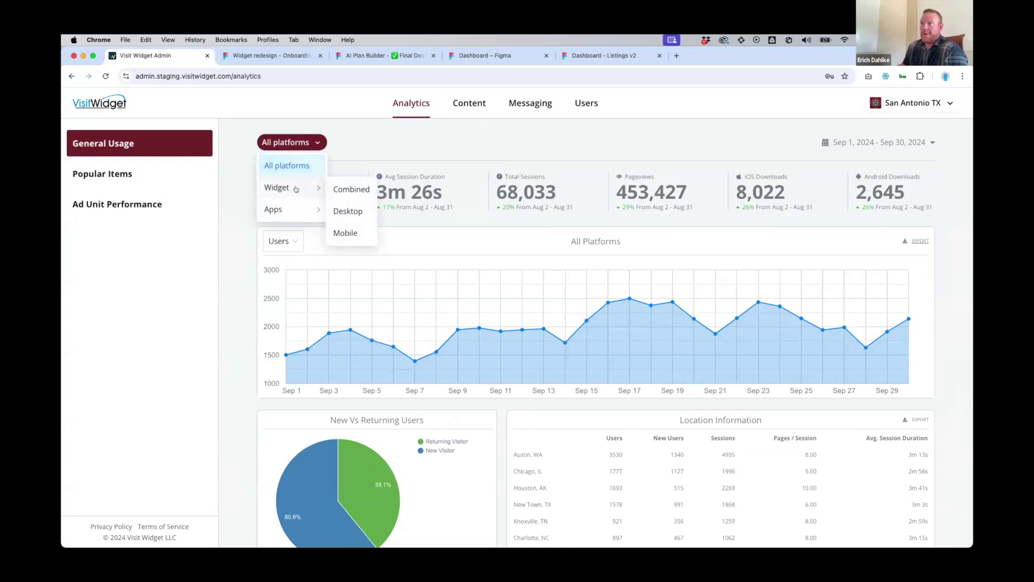
{"action": "mouse_move", "coordinate": [308, 209]}
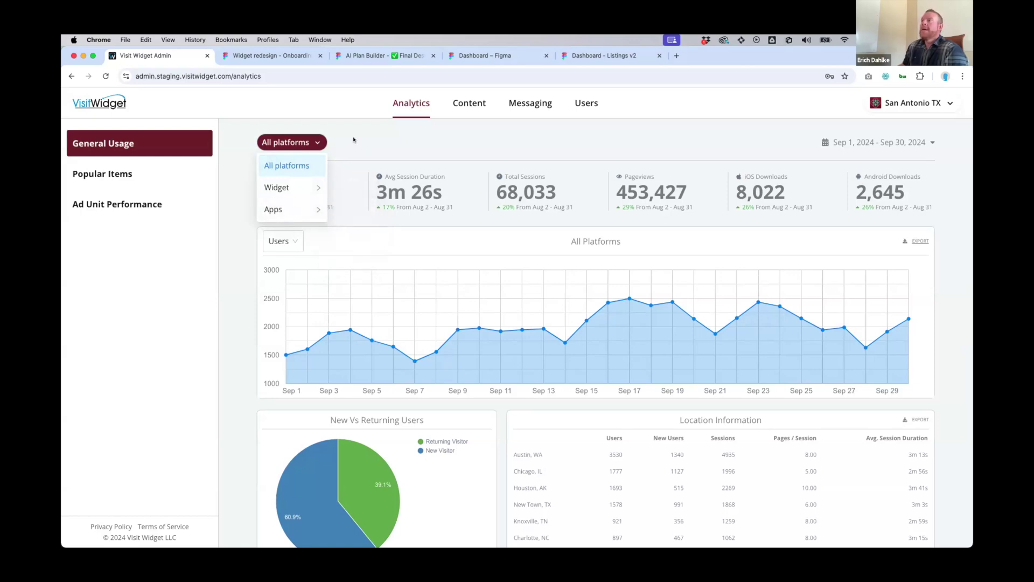
{"action": "left_click", "coordinate": [319, 142]}
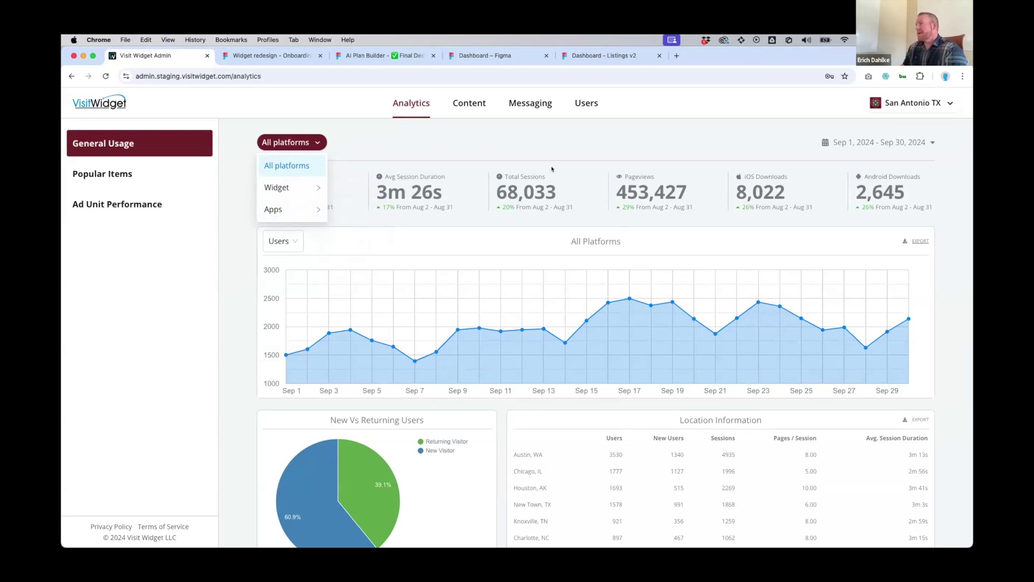
{"action": "left_click", "coordinate": [384, 139]}
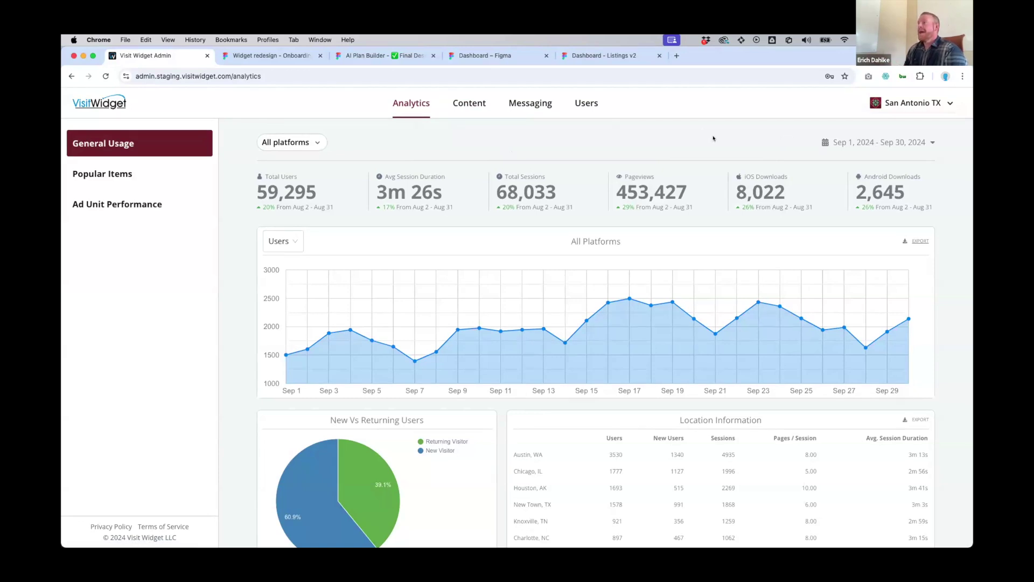
{"action": "left_click", "coordinate": [903, 142]}
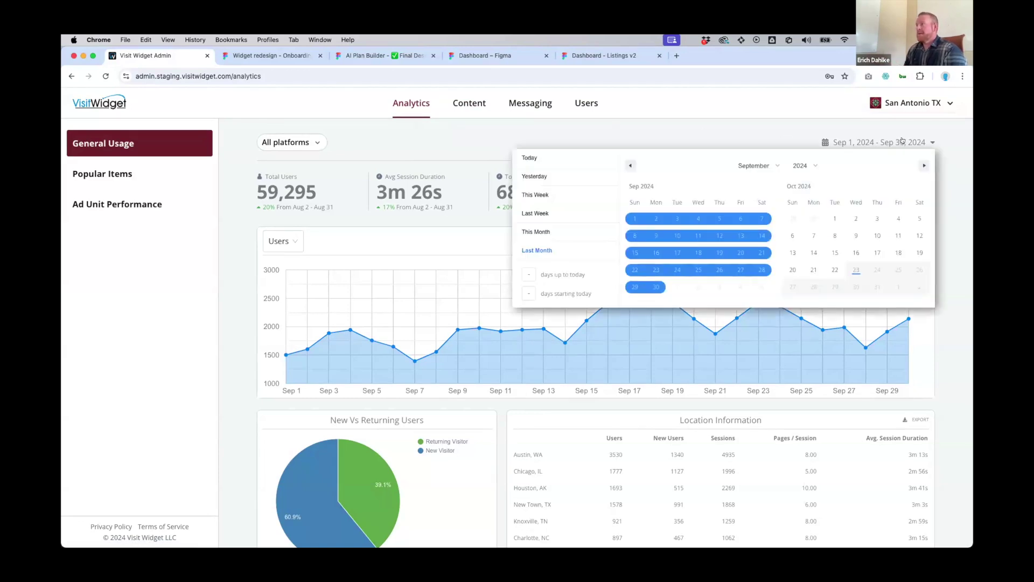
{"action": "left_click", "coordinate": [931, 143]}
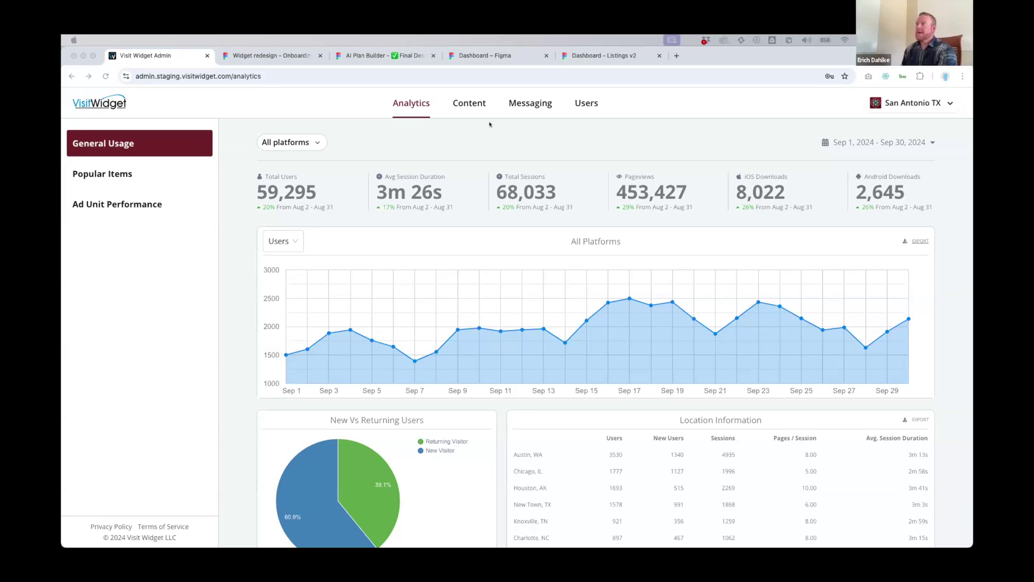
Move the Experiences menu item to the first position in the content menu, above See & Do, and open its settings.
{"action": "left_click", "coordinate": [473, 102]}
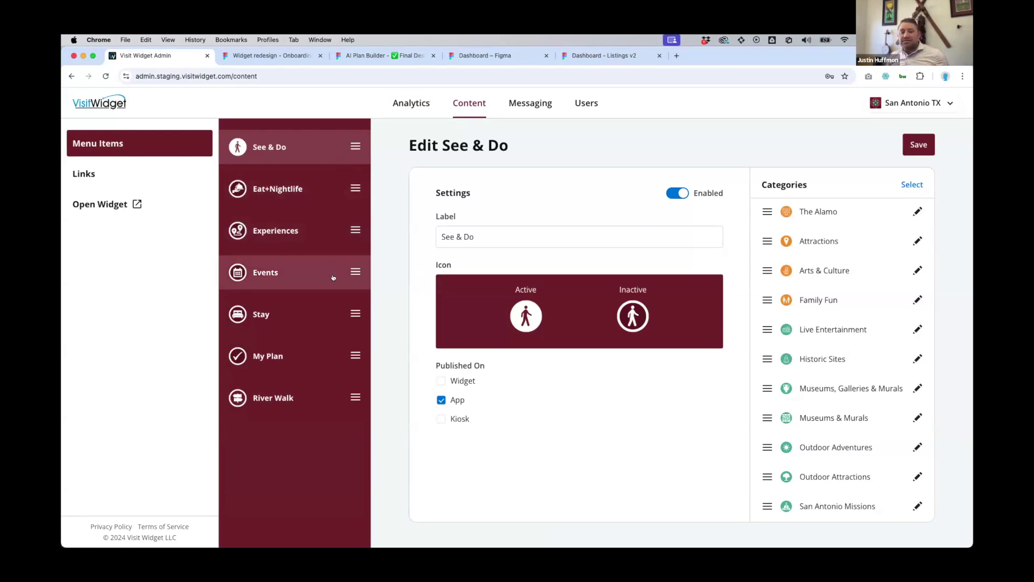
{"action": "left_click_drag", "start_coordinate": [352, 218], "coordinate": [350, 147]}
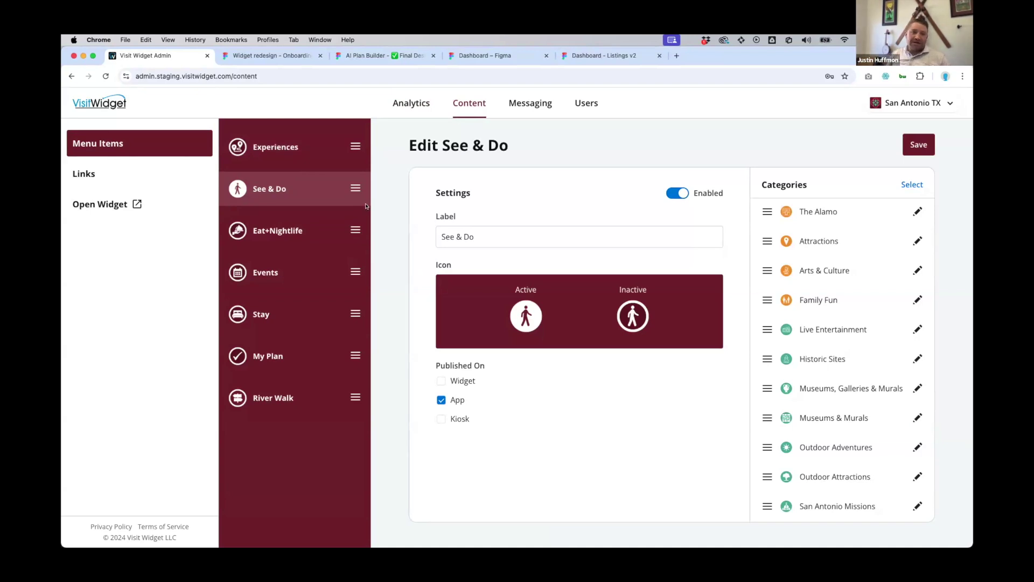
{"action": "left_click", "coordinate": [303, 146]}
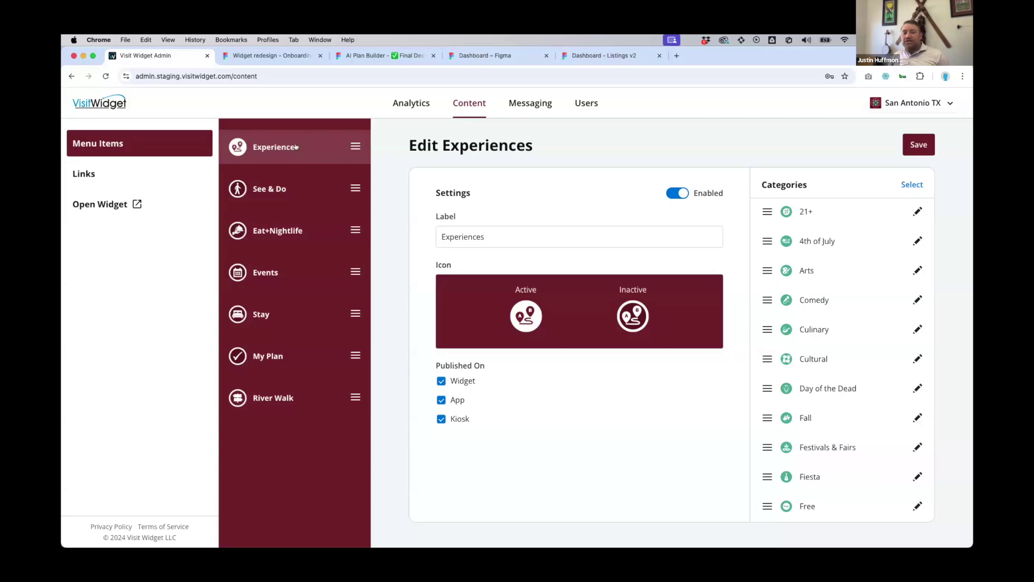
View the menu order in the live San Antonio widget and return to the admin.
{"action": "left_click", "coordinate": [128, 210]}
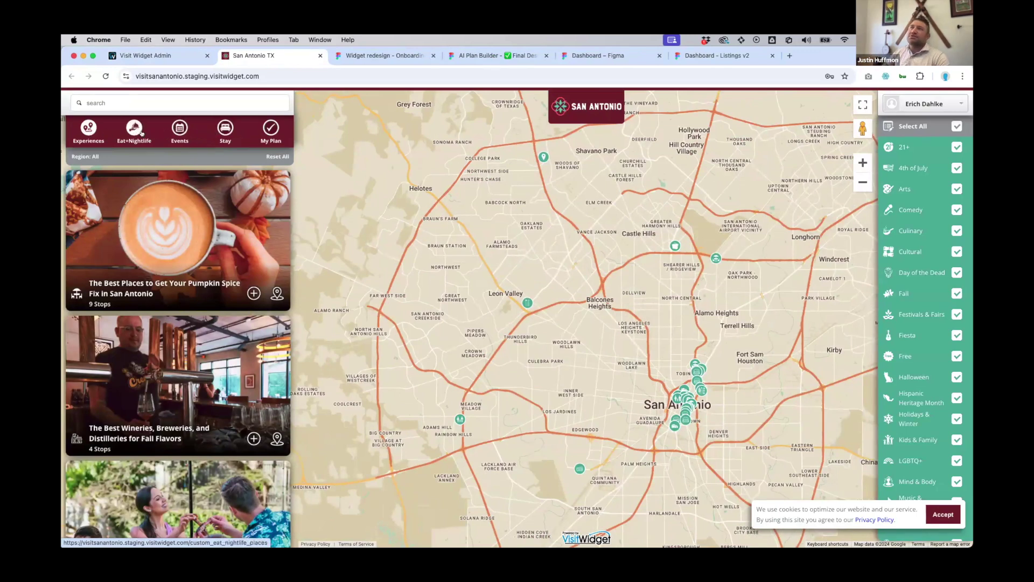
{"action": "left_click", "coordinate": [153, 58]}
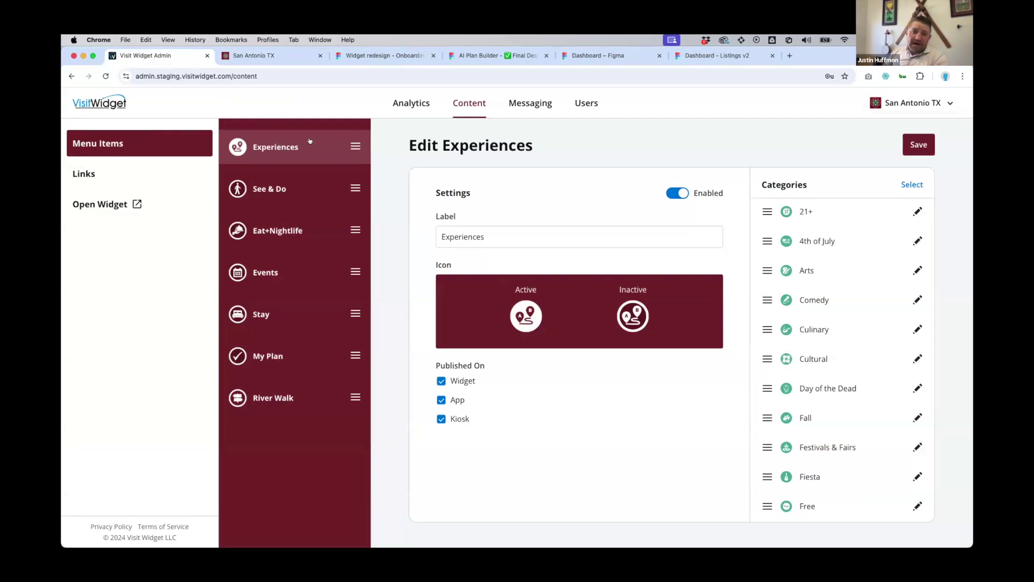
Change the label of the Experiences menu item to Passports.
{"action": "left_click", "coordinate": [554, 236]}
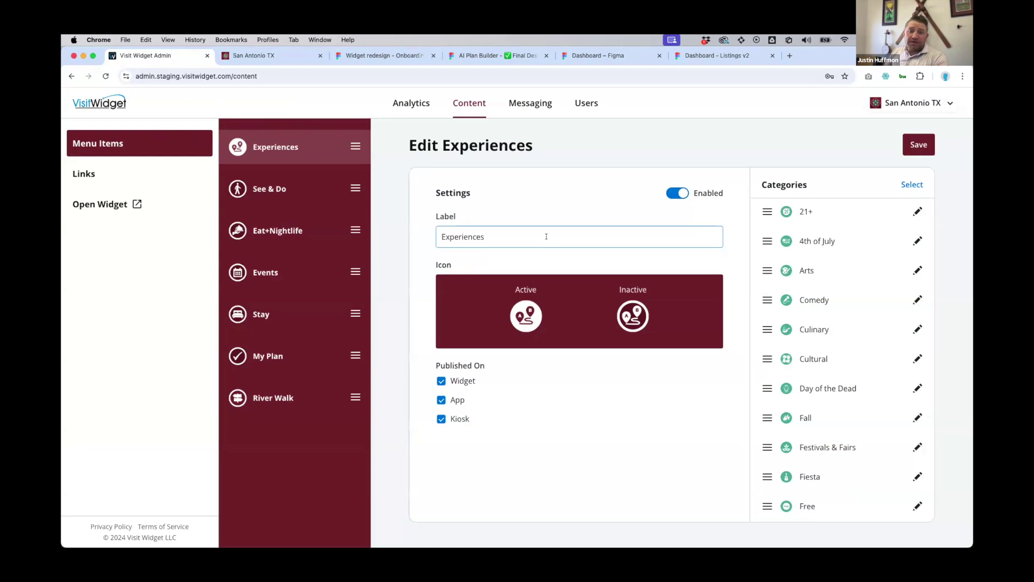
{"action": "double_click", "coordinate": [546, 236]}
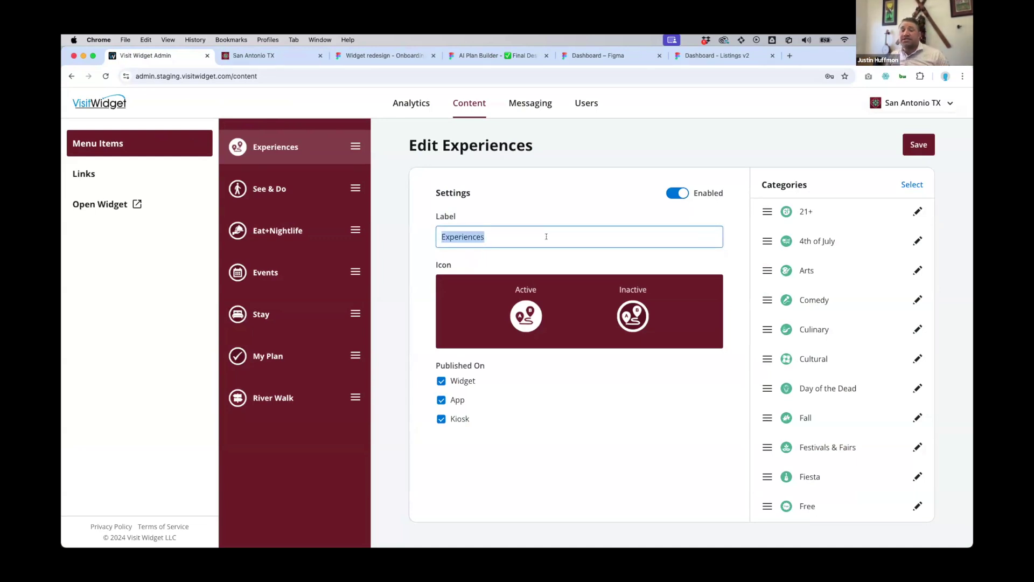
{"action": "type", "text": "Passports"}
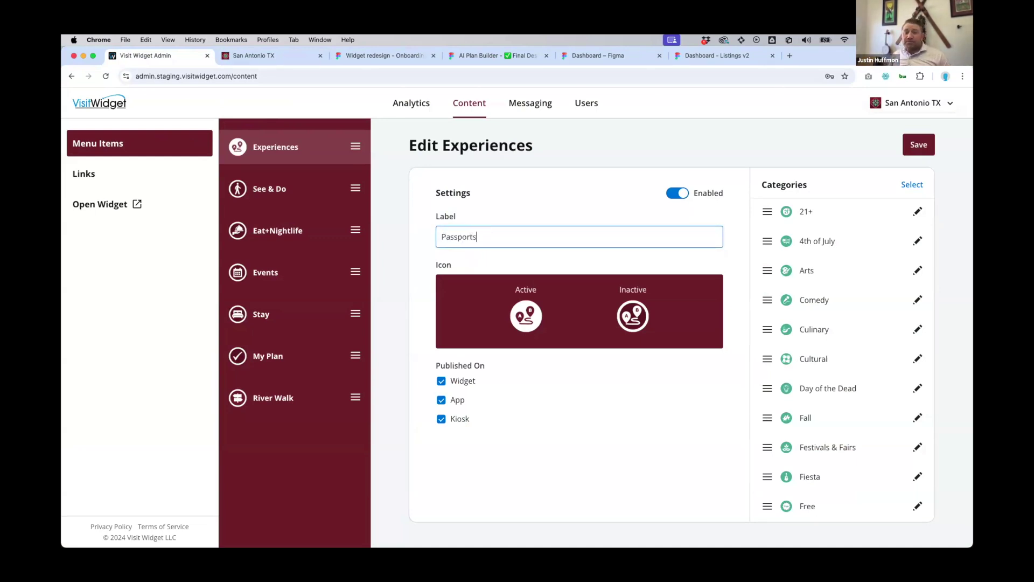
{"action": "left_click", "coordinate": [636, 261]}
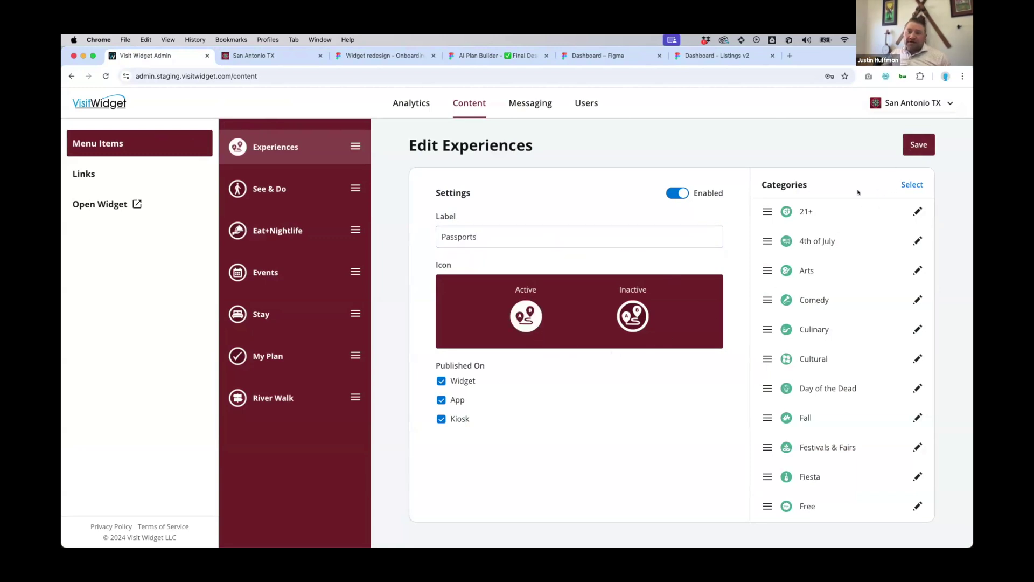
Disable the Experiences menu item and enable it again.
{"action": "left_click", "coordinate": [682, 193]}
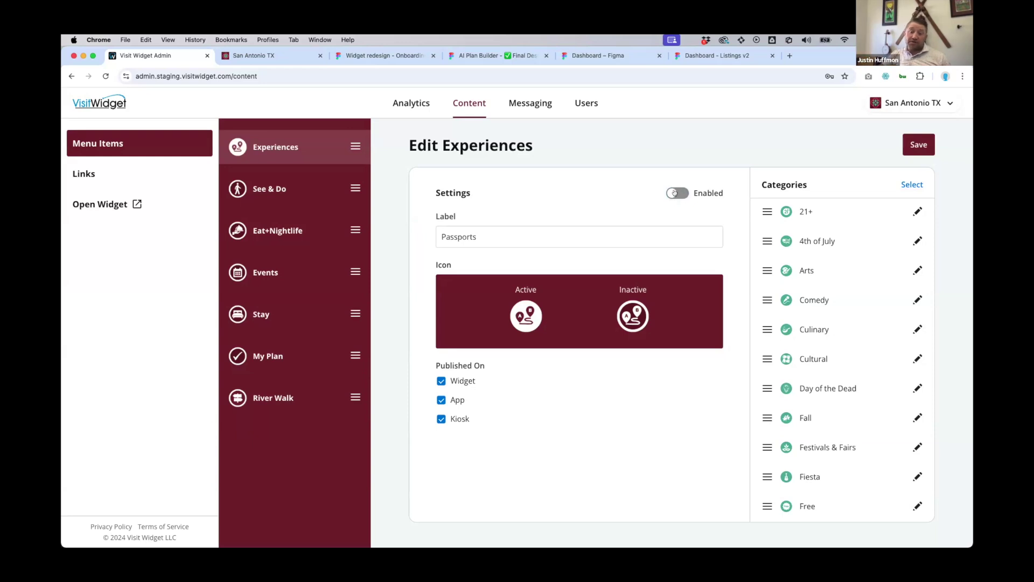
{"action": "left_click", "coordinate": [672, 193]}
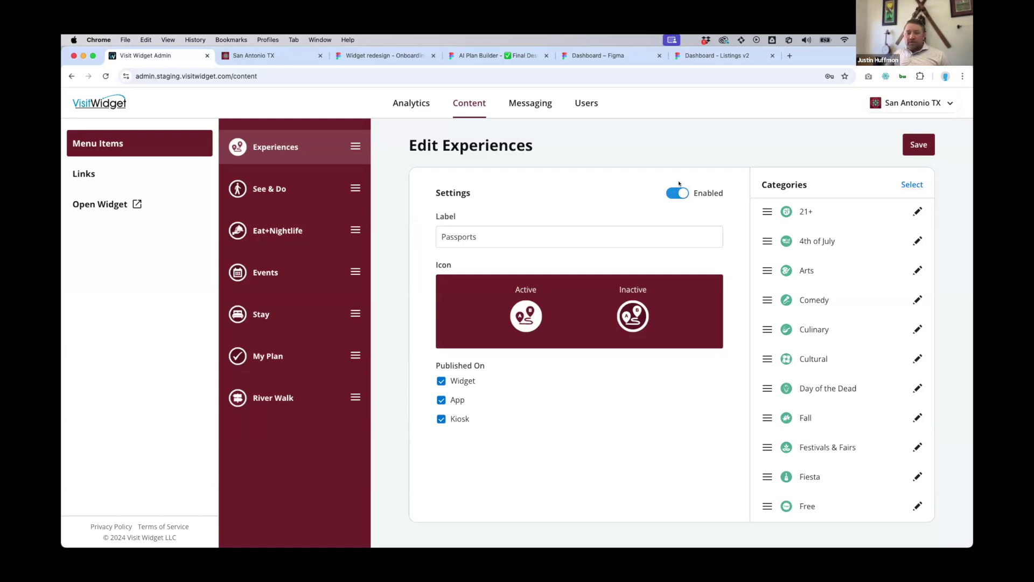
{"action": "left_click", "coordinate": [606, 240]}
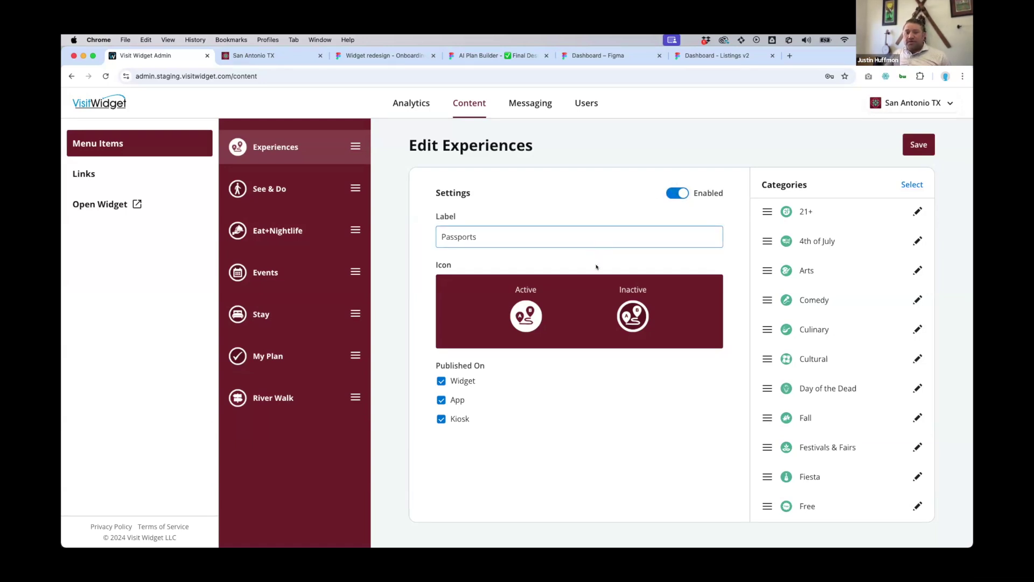
Check the file requirements for uploading a new active icon for the Experiences menu item.
{"action": "mouse_move", "coordinate": [526, 314]}
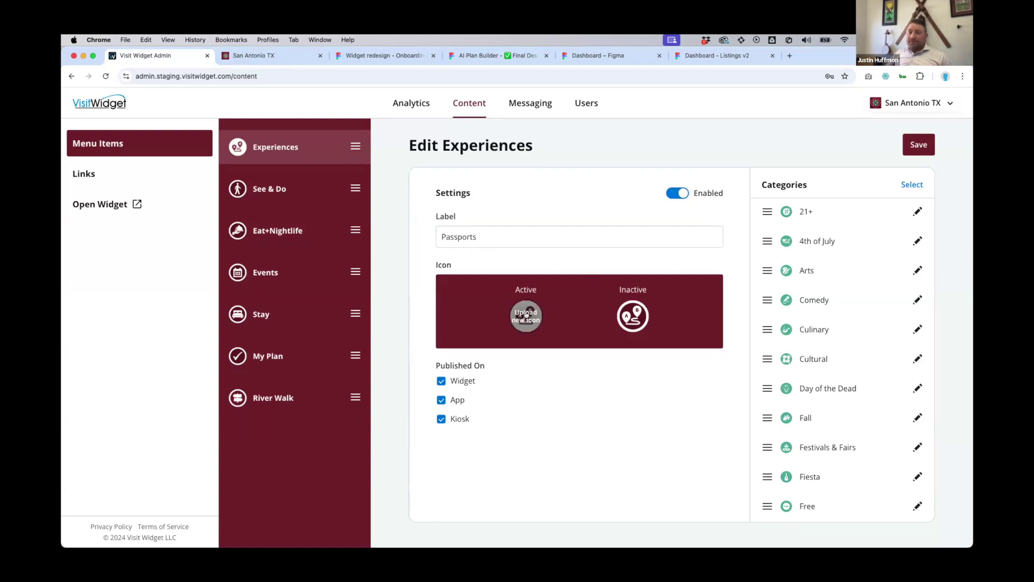
{"action": "left_click", "coordinate": [526, 314]}
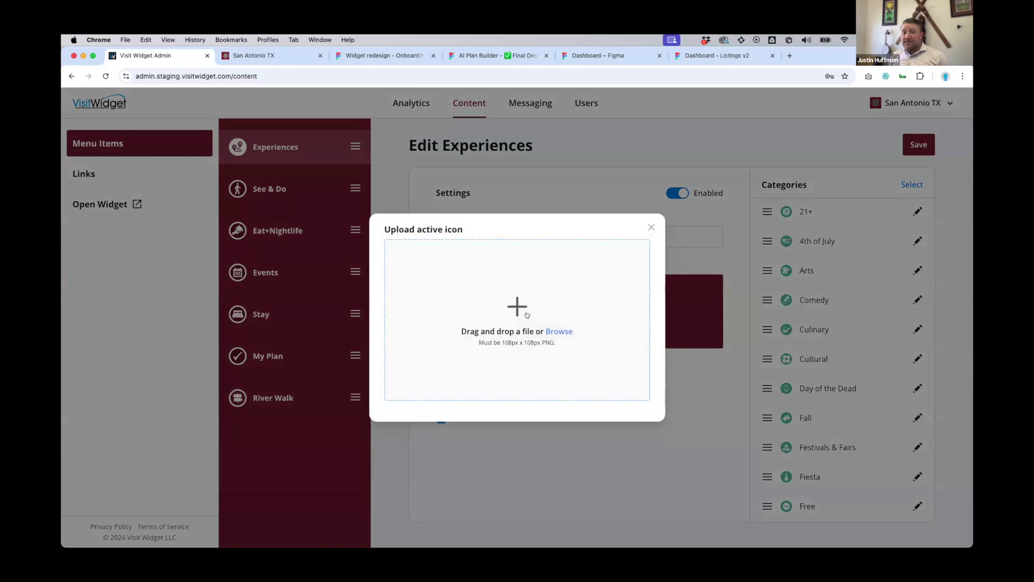
{"action": "left_click", "coordinate": [651, 228]}
{"action": "mouse_move", "coordinate": [625, 293]}
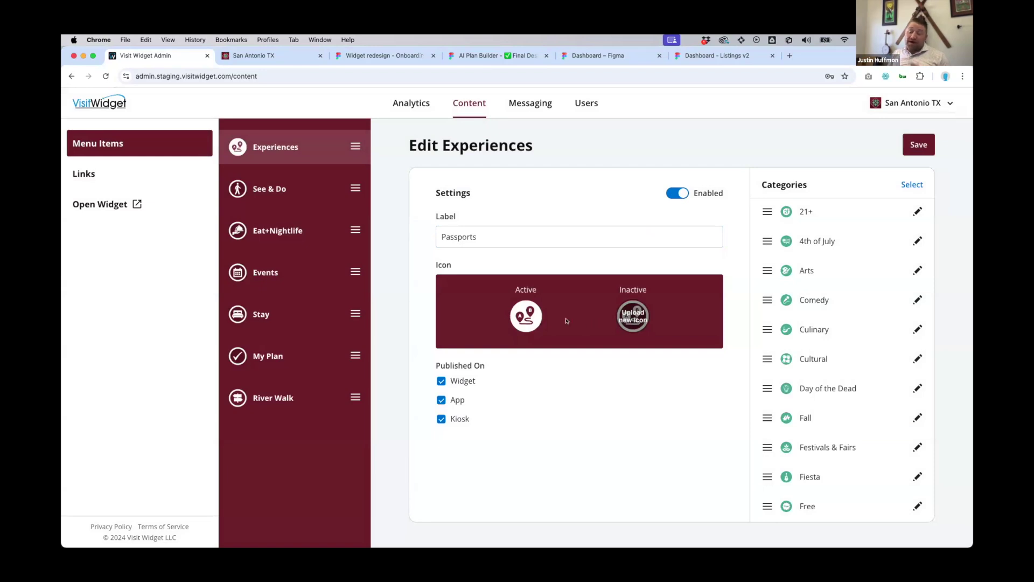
{"action": "mouse_move", "coordinate": [530, 320]}
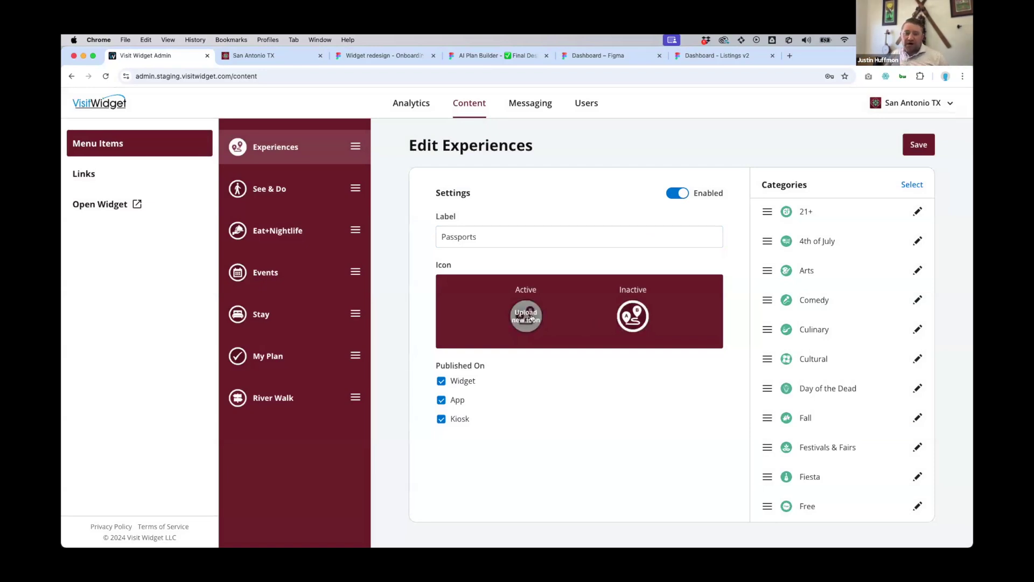
{"action": "left_click", "coordinate": [530, 318]}
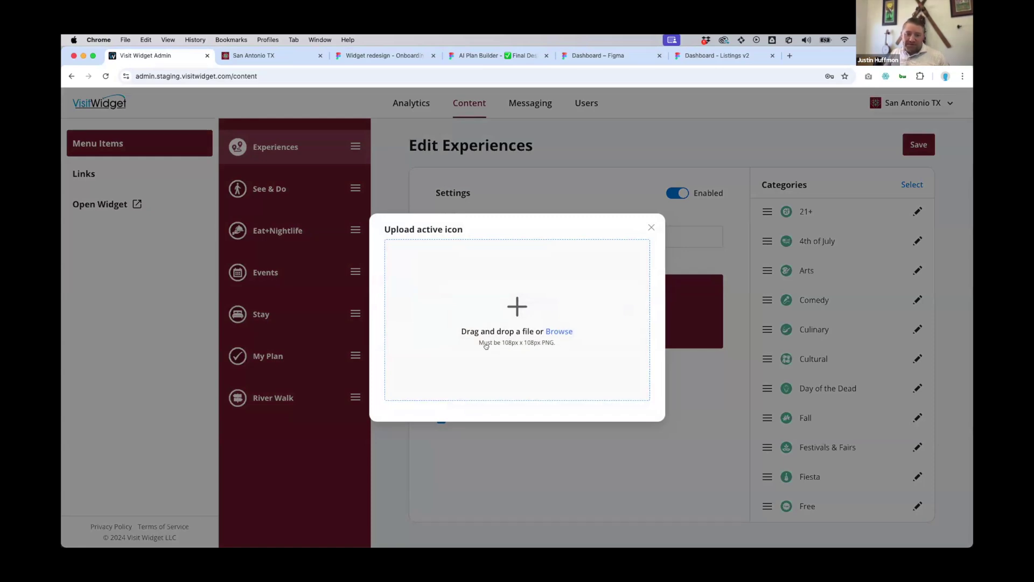
{"action": "left_click", "coordinate": [651, 228]}
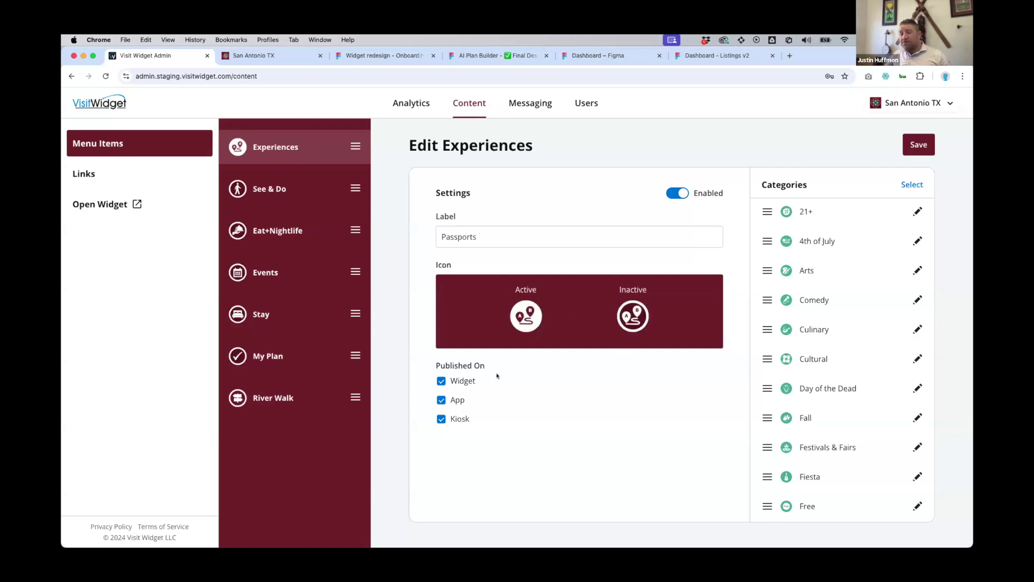
Unpublish the Experiences menu item from the Widget and Kiosk, keeping it published only on the App.
{"action": "left_click", "coordinate": [441, 381]}
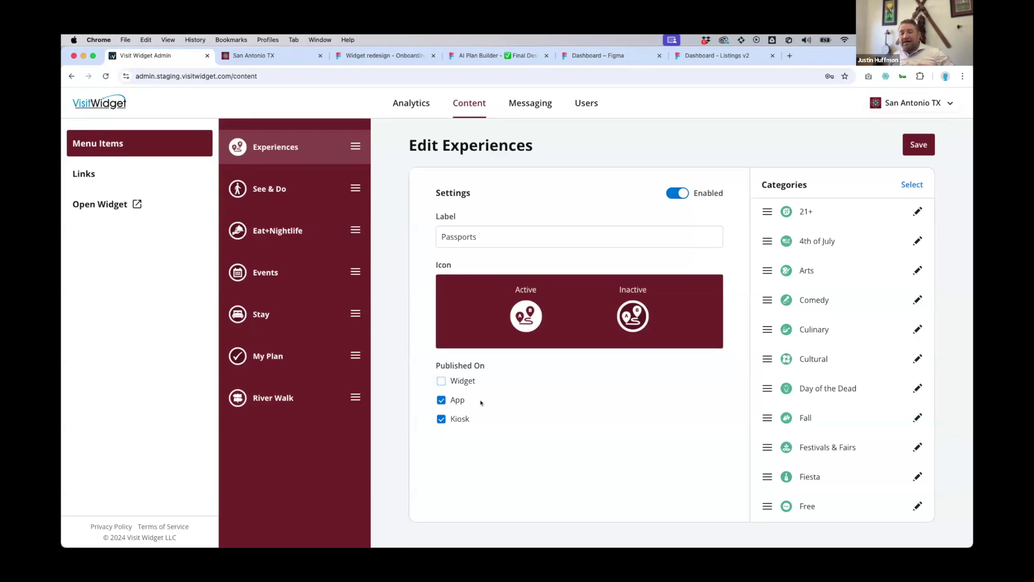
{"action": "left_click", "coordinate": [440, 419]}
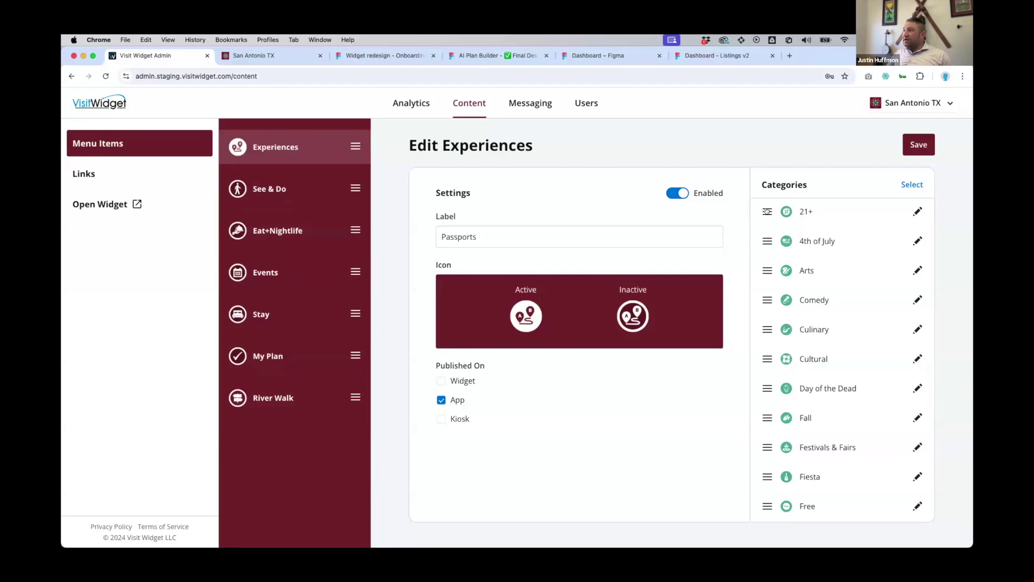
{"action": "mouse_move", "coordinate": [767, 211]}
{"action": "left_mouse_down"}
{"action": "mouse_move", "coordinate": [766, 235]}
{"action": "mouse_move", "coordinate": [767, 214]}
{"action": "left_mouse_up"}
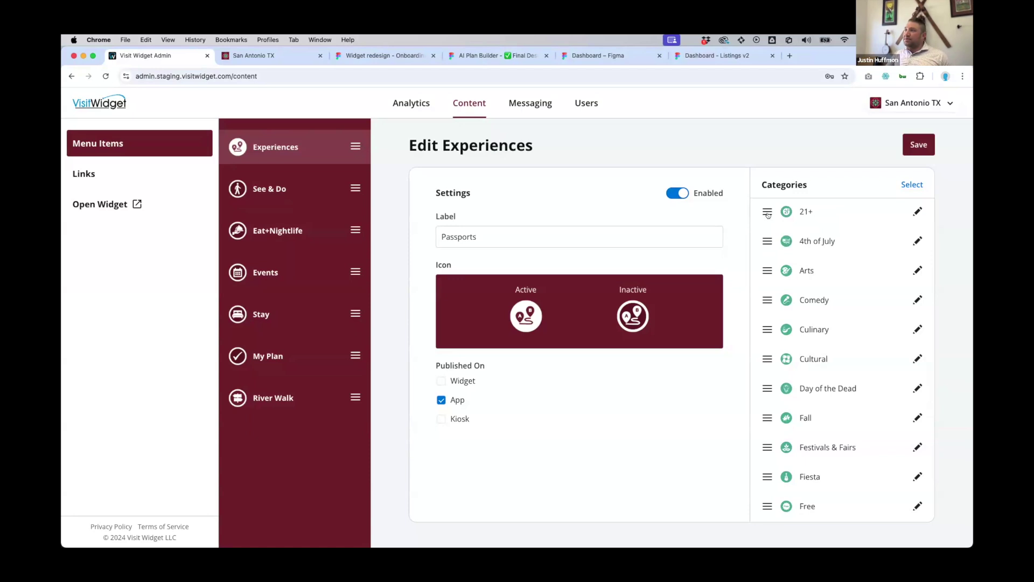
Open the 21+ category for editing and change its name to "21 and Up".
{"action": "left_click", "coordinate": [918, 212]}
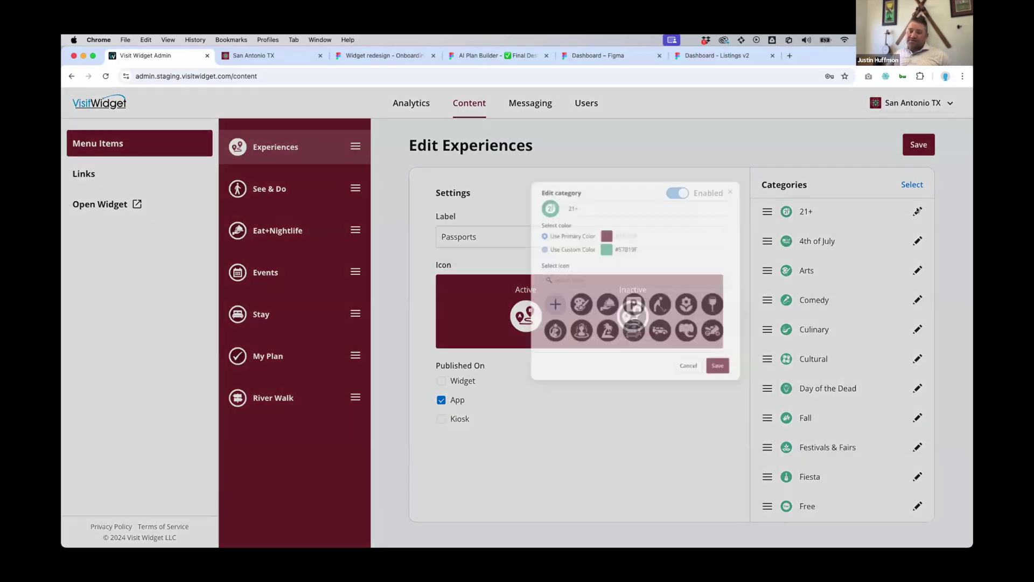
{"action": "left_click", "coordinate": [487, 217]}
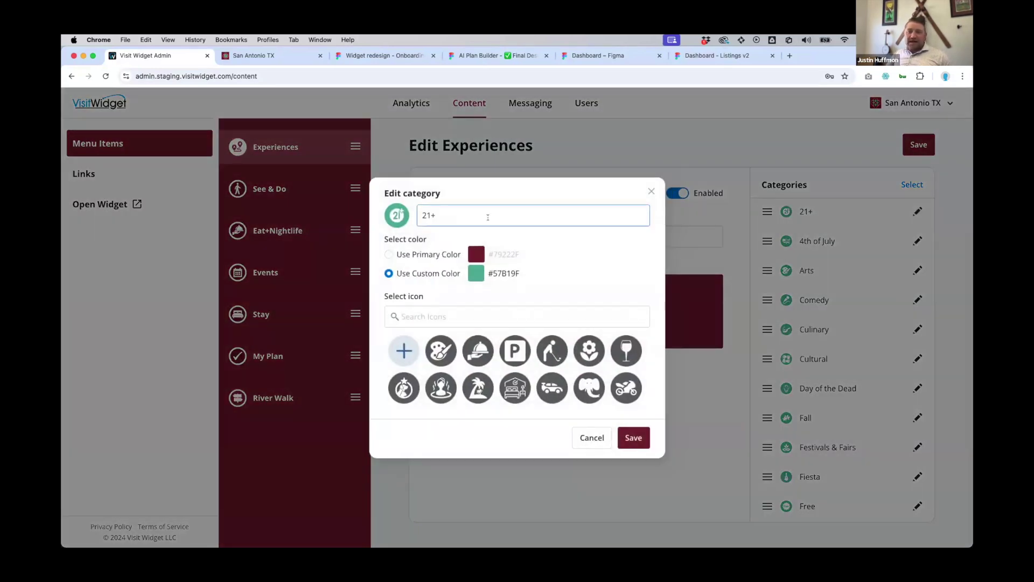
{"action": "key", "text": "BackSpace"}
{"action": "type", "text": "and Up"}
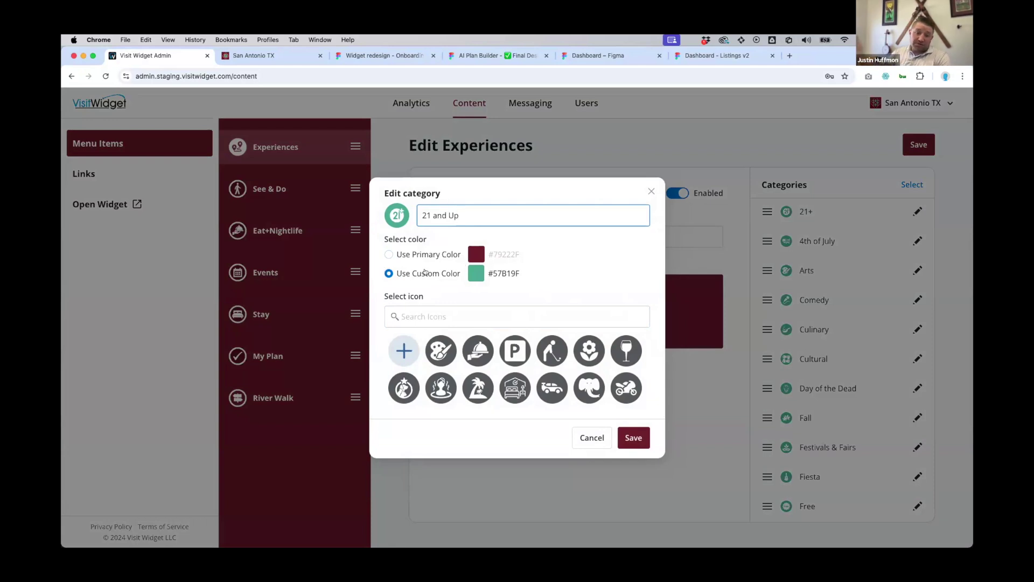
Change the 21+ category's custom color to the golden brown #BE870D.
{"action": "left_click", "coordinate": [470, 276]}
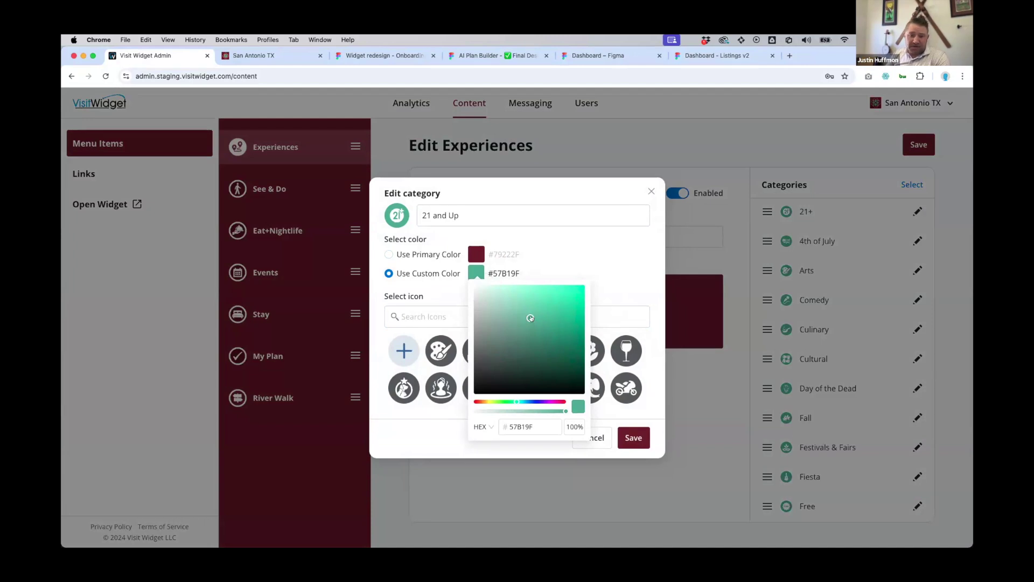
{"action": "left_click_drag", "start_coordinate": [531, 321], "coordinate": [562, 323]}
{"action": "left_click_drag", "start_coordinate": [516, 401], "coordinate": [482, 402]}
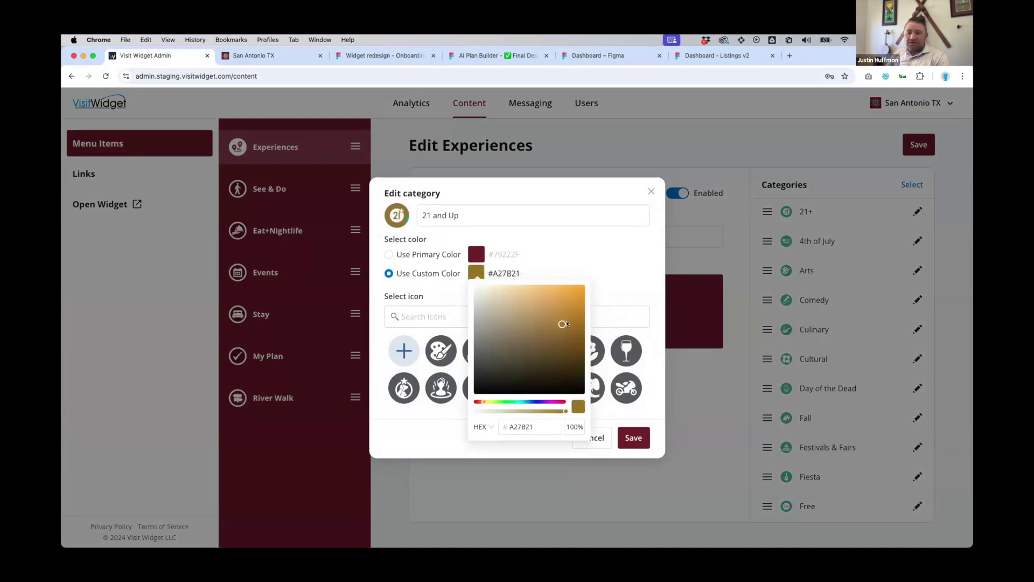
{"action": "left_click_drag", "start_coordinate": [562, 324], "coordinate": [577, 311]}
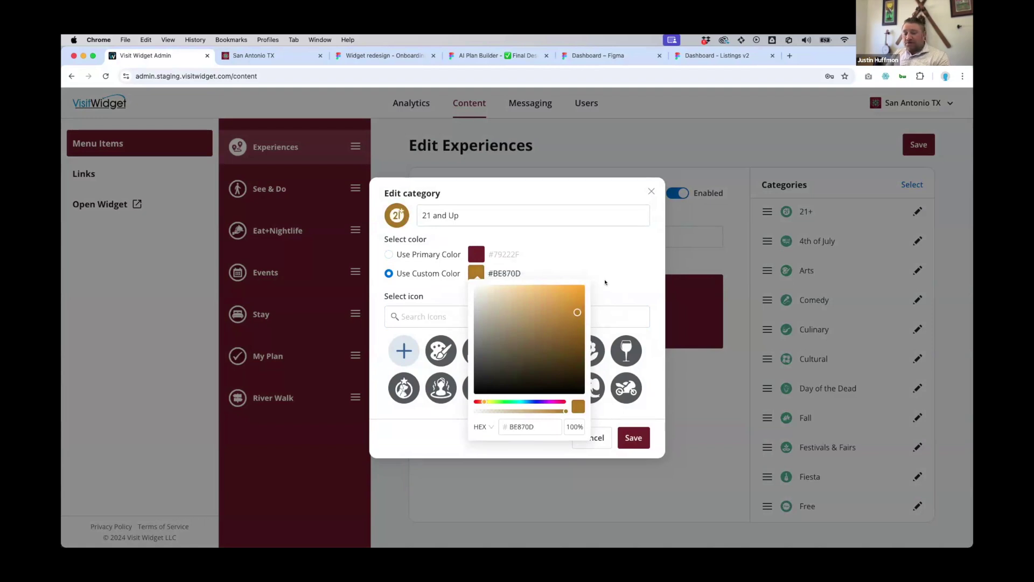
{"action": "left_click", "coordinate": [608, 285]}
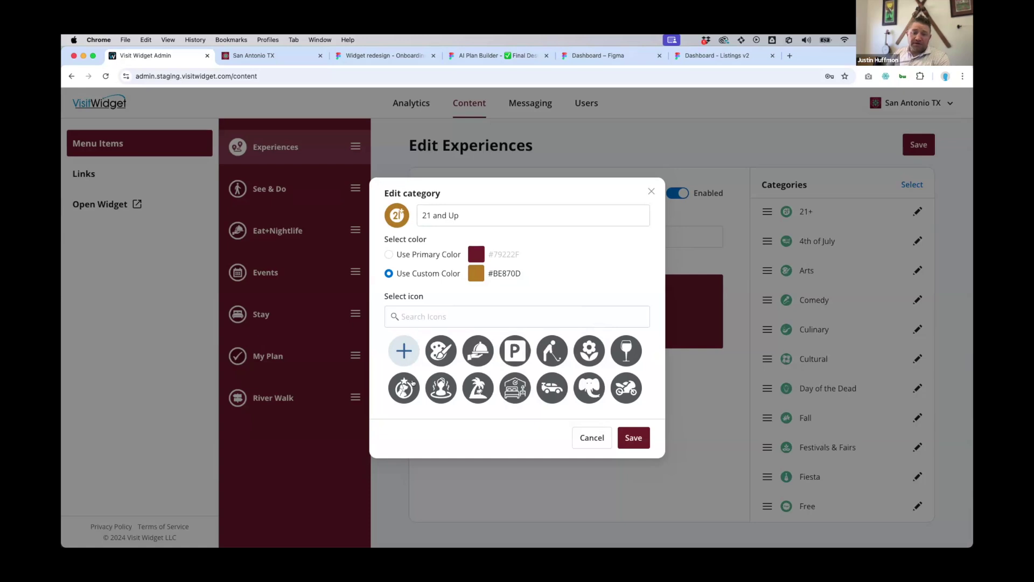
Check the available color formats and the hex value field for the category's custom color.
{"action": "left_click", "coordinate": [476, 275]}
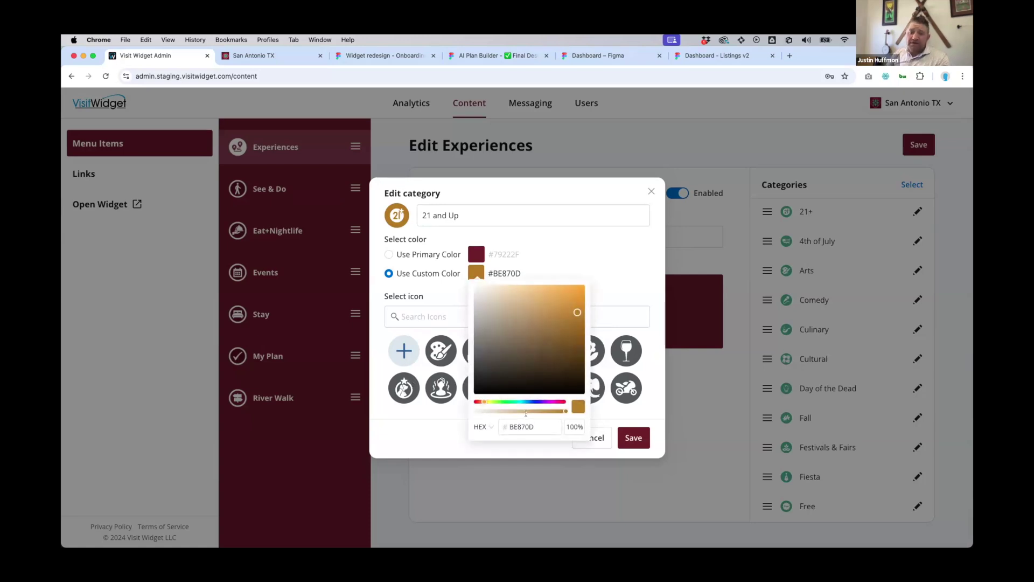
{"action": "left_click", "coordinate": [485, 426]}
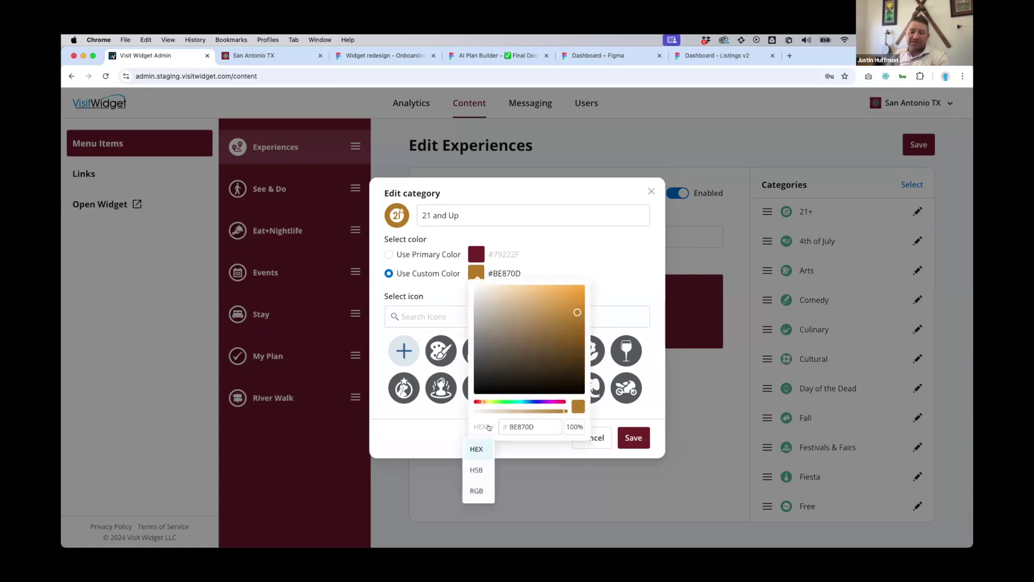
{"action": "left_click", "coordinate": [536, 426]}
{"action": "double_click", "coordinate": [537, 426]}
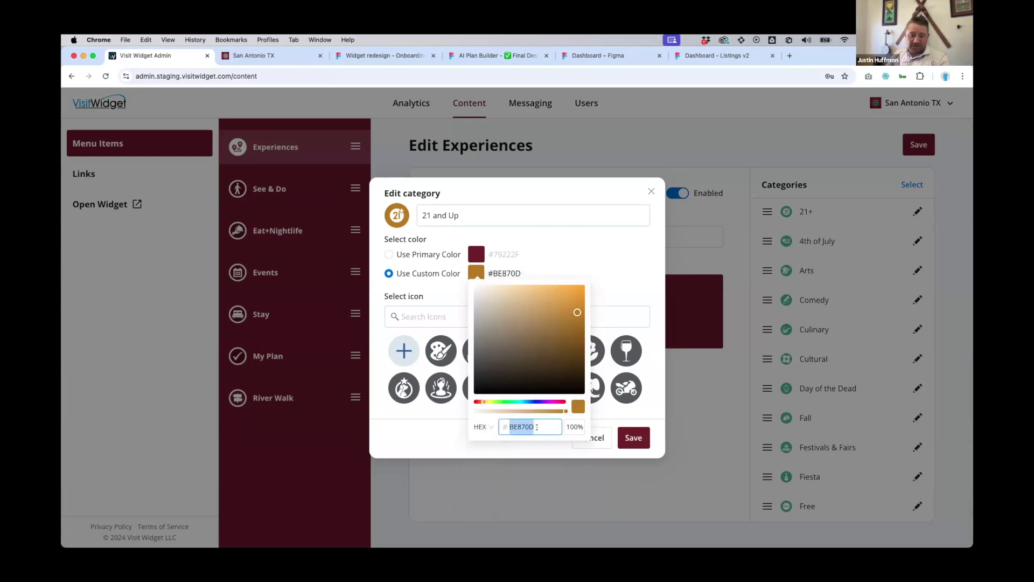
{"action": "left_click", "coordinate": [622, 252]}
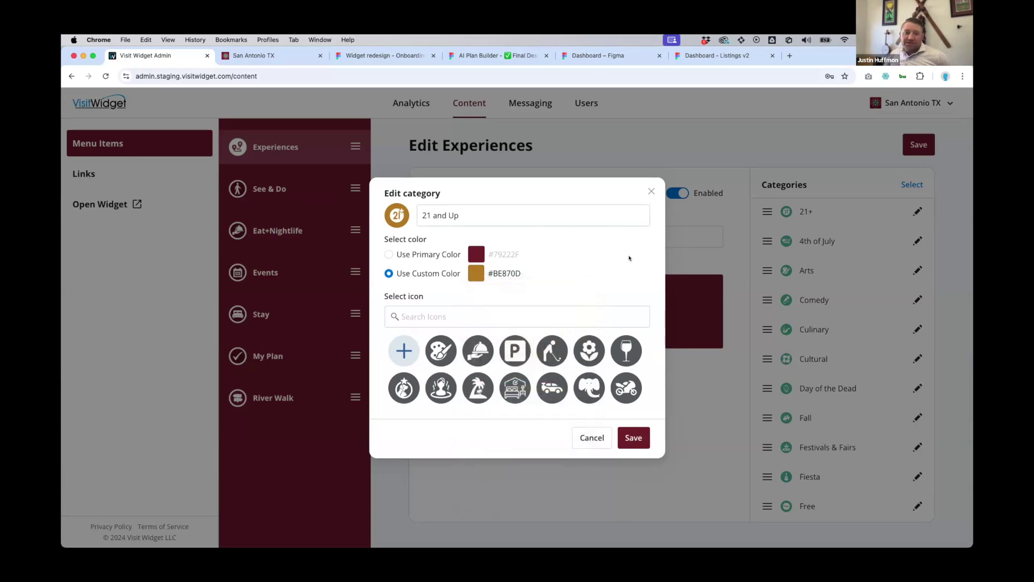
Search the icons for "wine", select the wine glass and view the requirements for uploading a custom icon.
{"action": "left_click", "coordinate": [504, 314]}
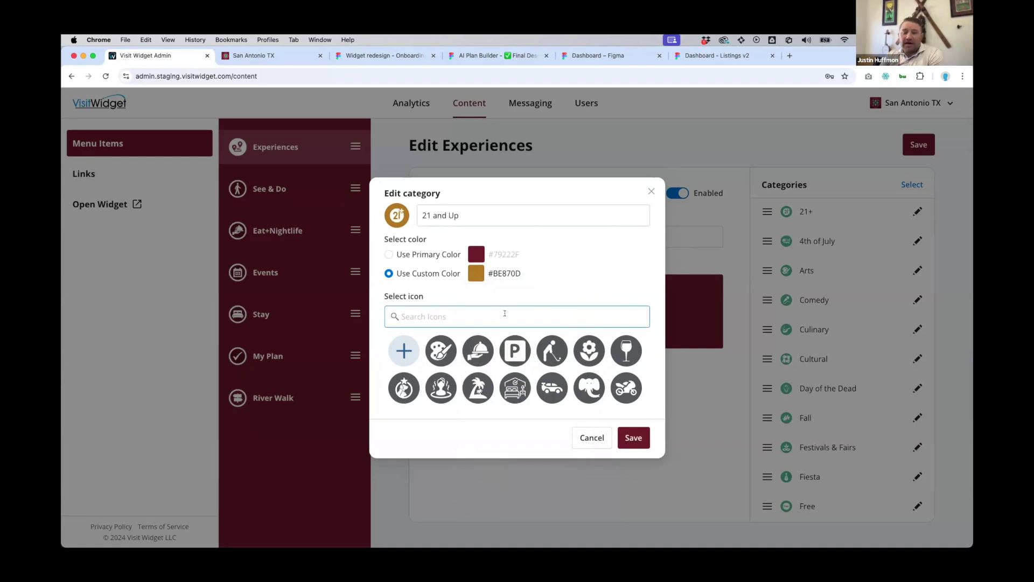
{"action": "left_click", "coordinate": [505, 314]}
{"action": "type", "text": "wine"}
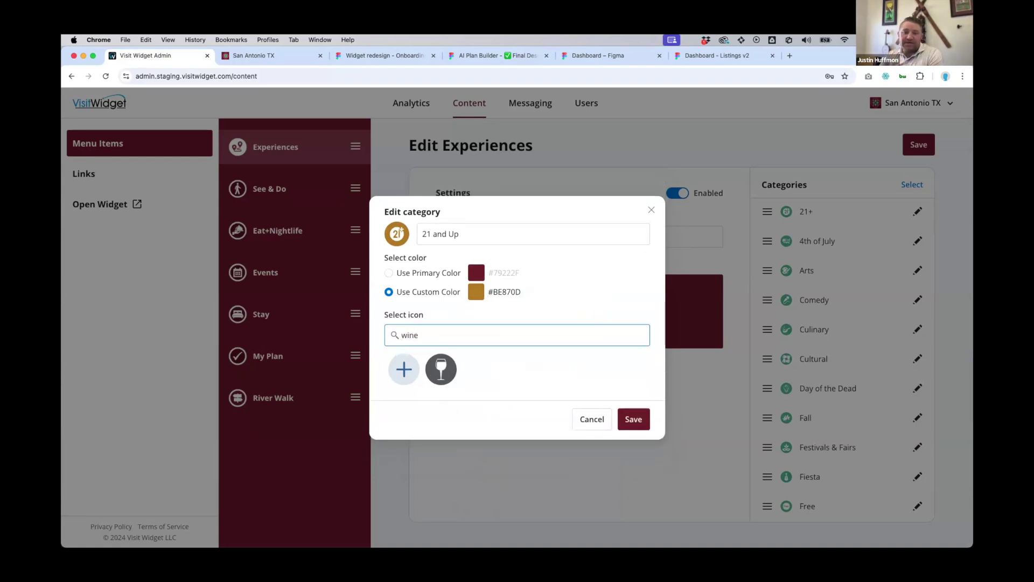
{"action": "left_click", "coordinate": [441, 370]}
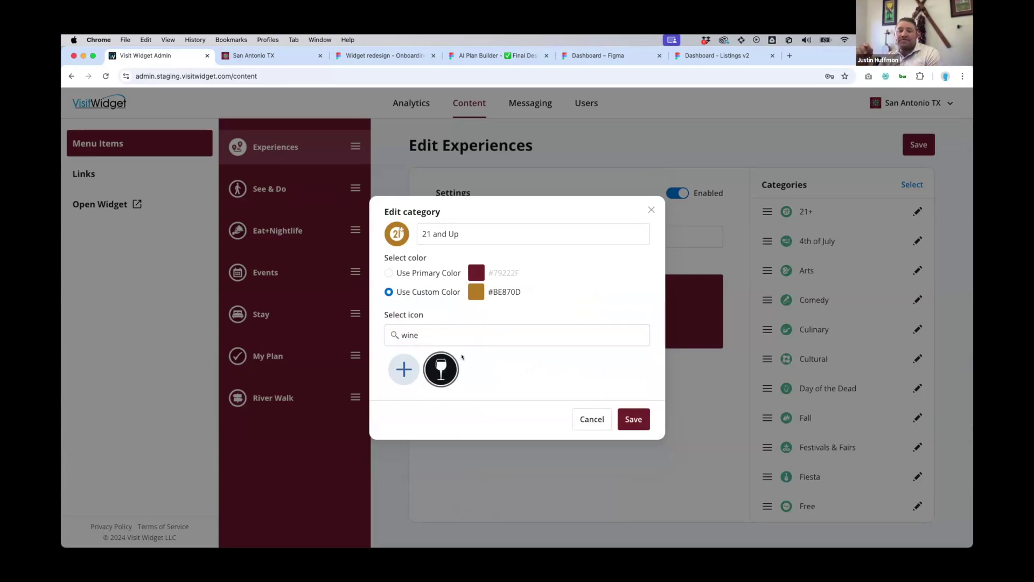
{"action": "left_click", "coordinate": [404, 370]}
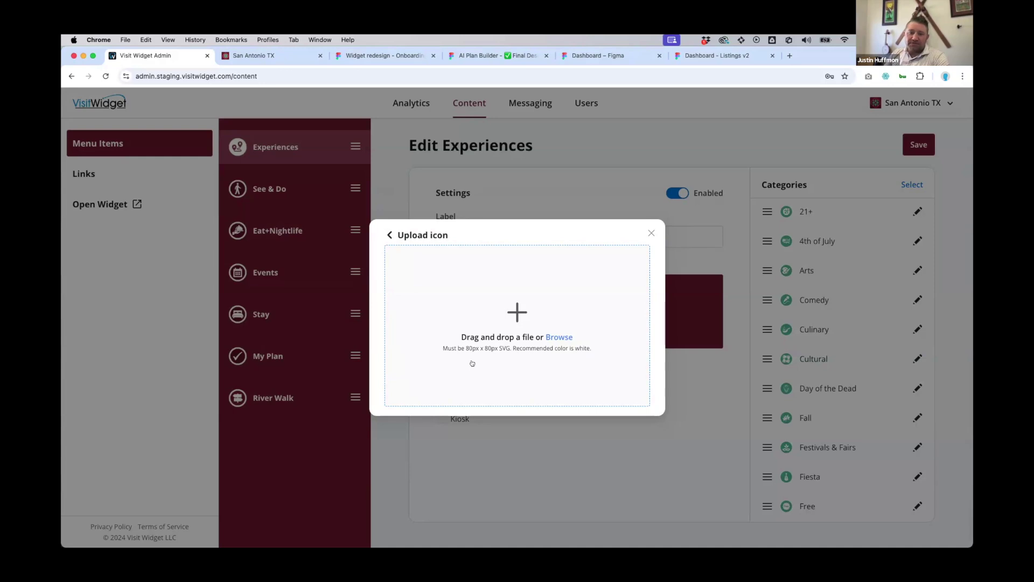
{"action": "left_click", "coordinate": [388, 234]}
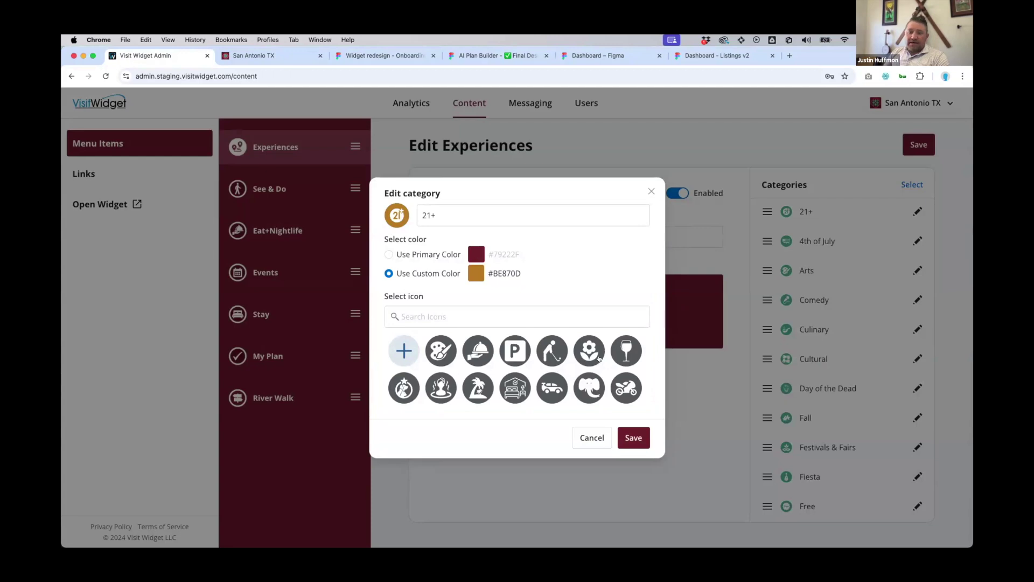
Assign the wine glass icon to the 21+ category, save the menu item and reopen it after viewing See & Do.
{"action": "left_click", "coordinate": [619, 349]}
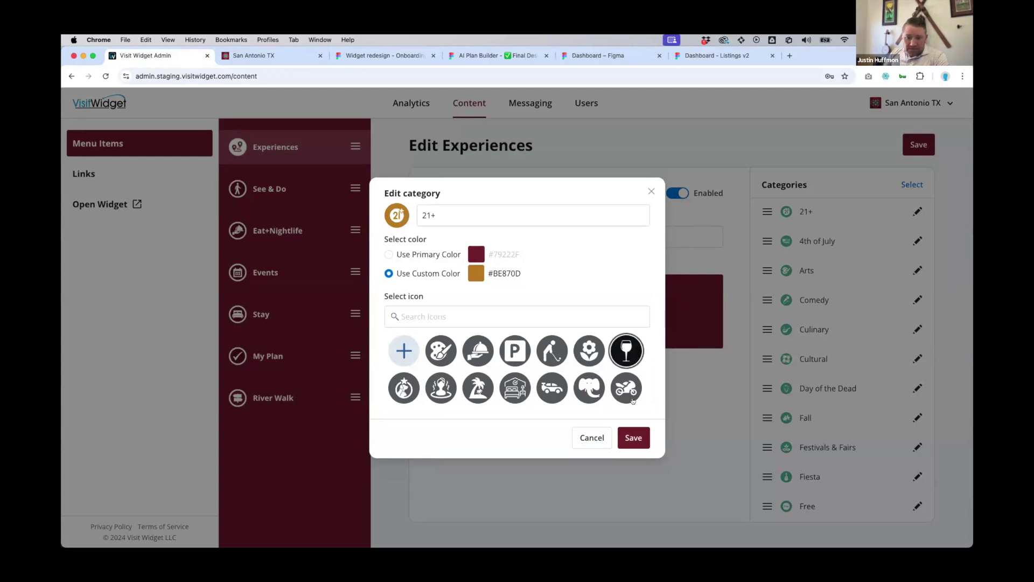
{"action": "left_click", "coordinate": [634, 437]}
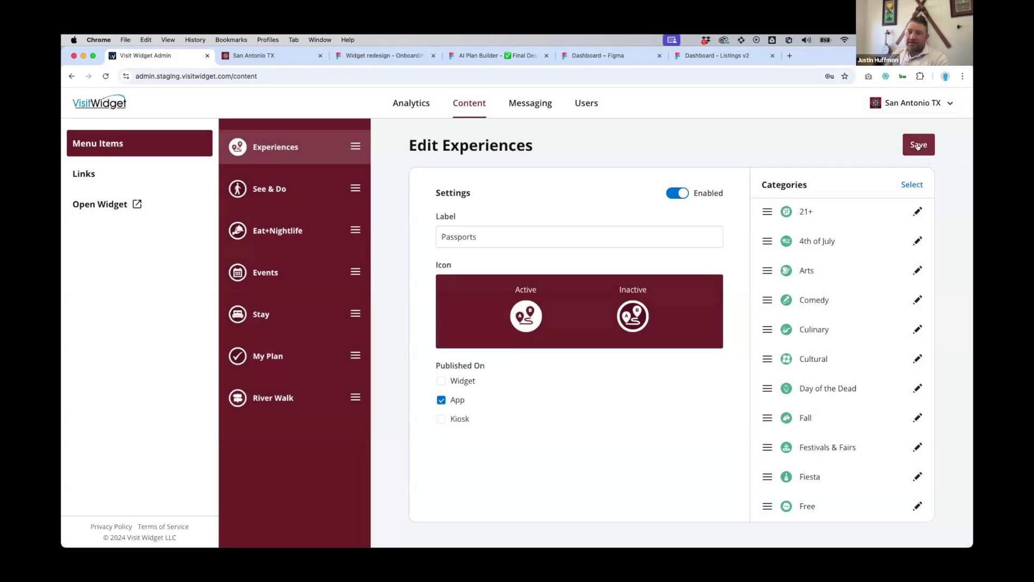
{"action": "left_click", "coordinate": [917, 146]}
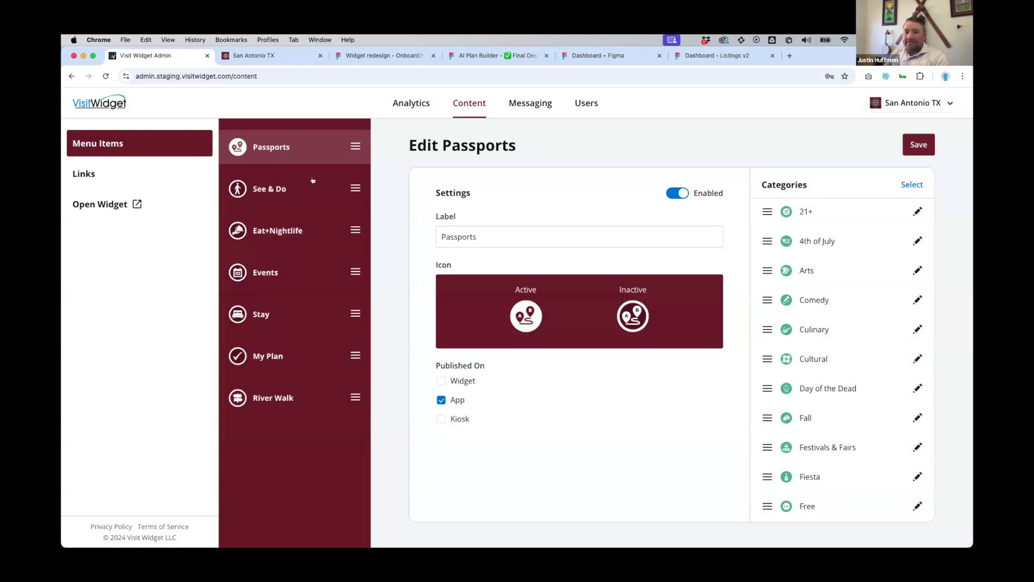
{"action": "left_click", "coordinate": [250, 184]}
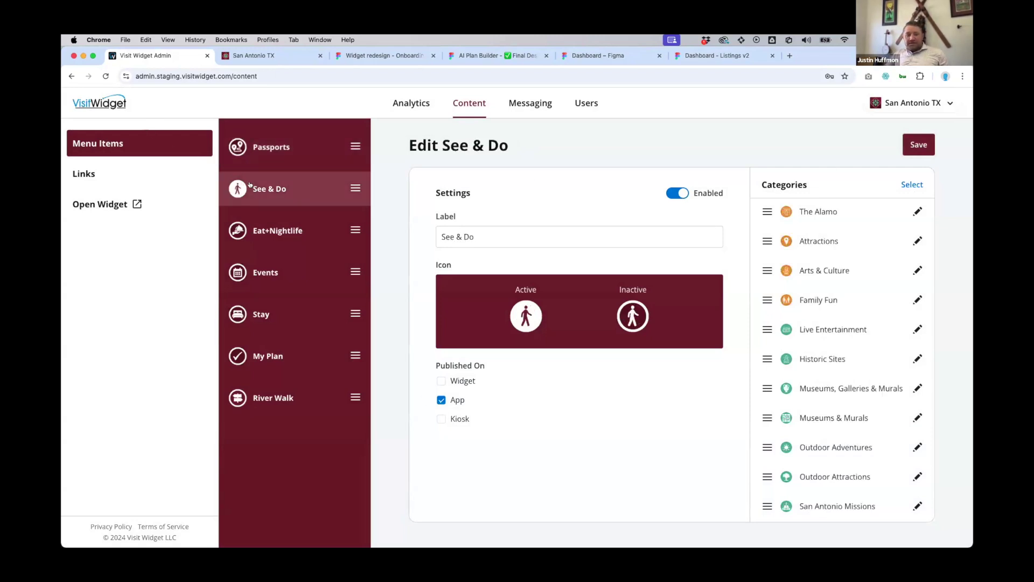
{"action": "left_click", "coordinate": [292, 154]}
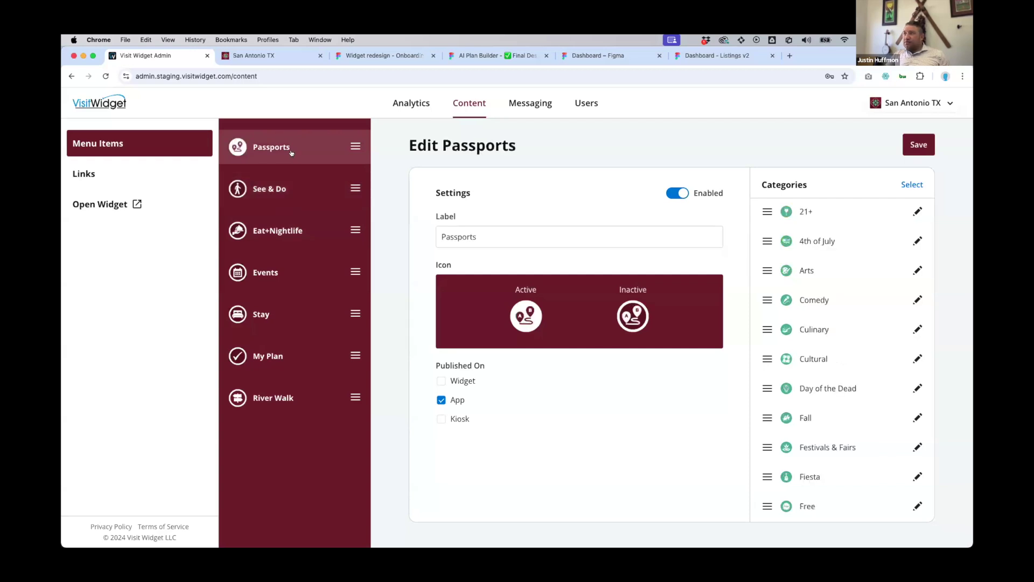
Set the icon color of the 21+, 4th of July, Arts and Comedy categories together to custom blue #3879D3 and save the menu item.
{"action": "left_click", "coordinate": [910, 184]}
{"action": "left_click", "coordinate": [918, 212]}
{"action": "left_click", "coordinate": [918, 241]}
{"action": "left_click", "coordinate": [918, 271]}
{"action": "left_click", "coordinate": [917, 300]}
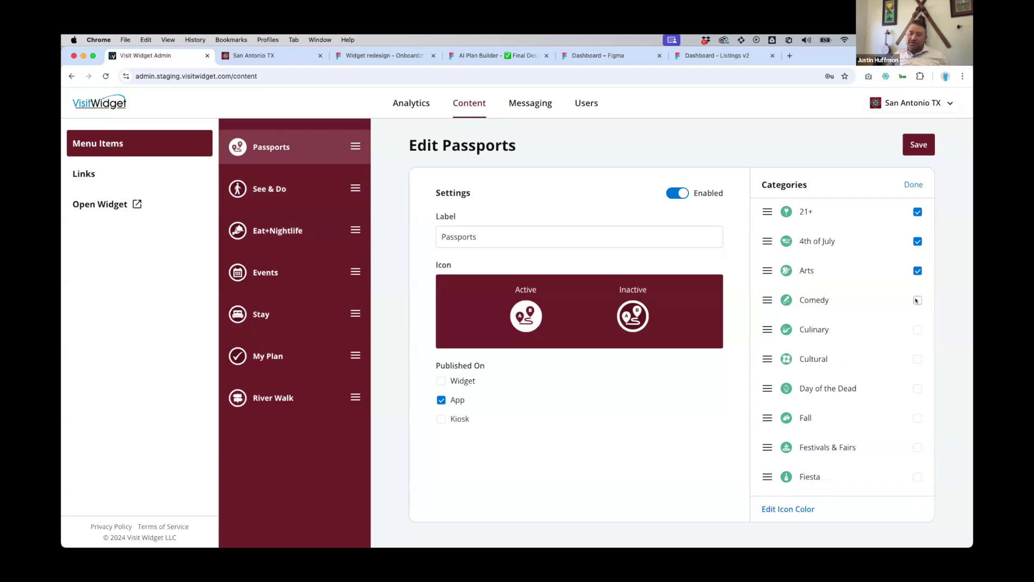
{"action": "scroll", "coordinate": [878, 365], "scroll_direction": "down", "scroll_amount": 3}
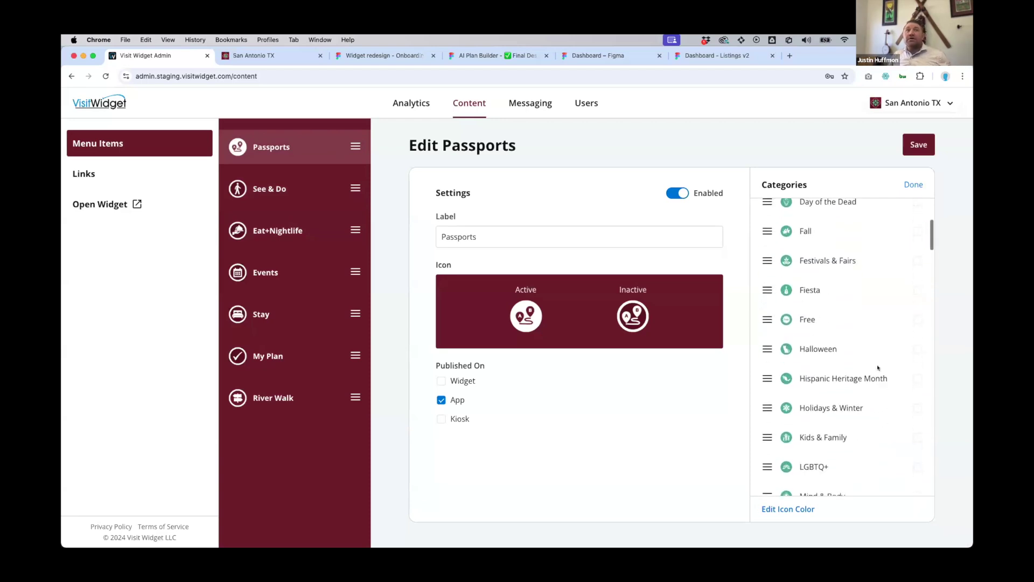
{"action": "left_click", "coordinate": [770, 508]}
{"action": "left_click", "coordinate": [447, 322]}
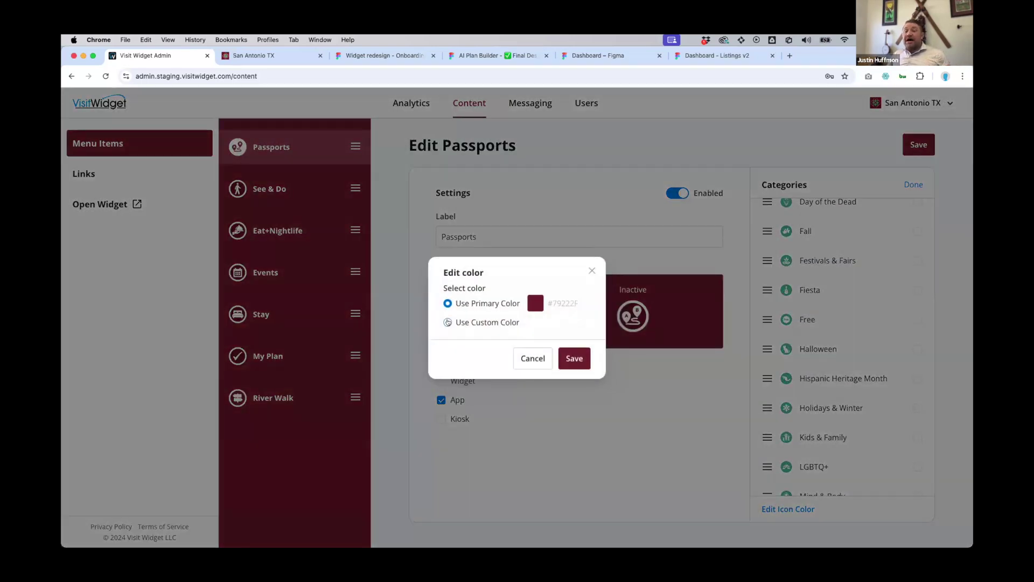
{"action": "left_click", "coordinate": [533, 322]}
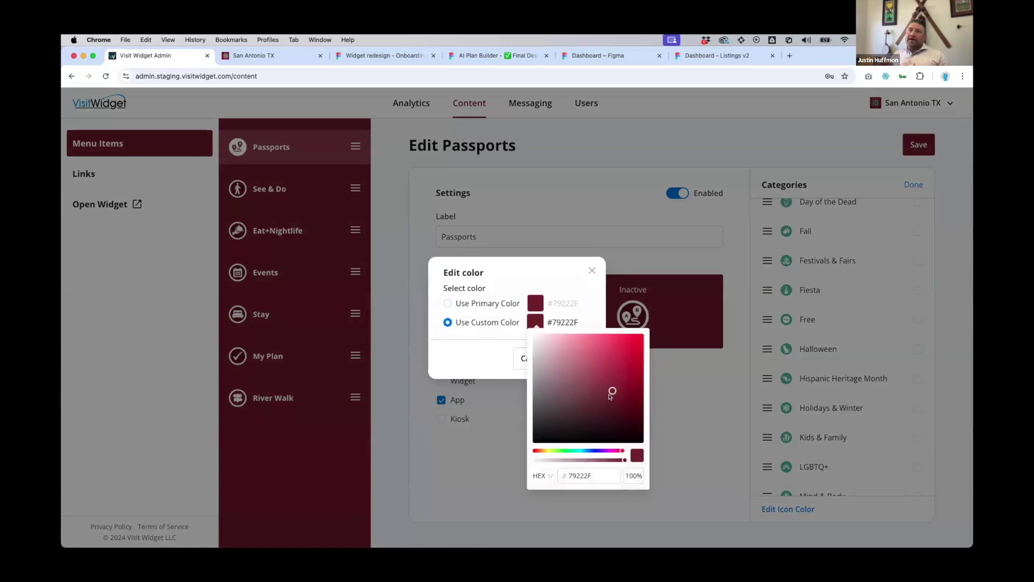
{"action": "left_click_drag", "start_coordinate": [556, 451], "coordinate": [587, 452]}
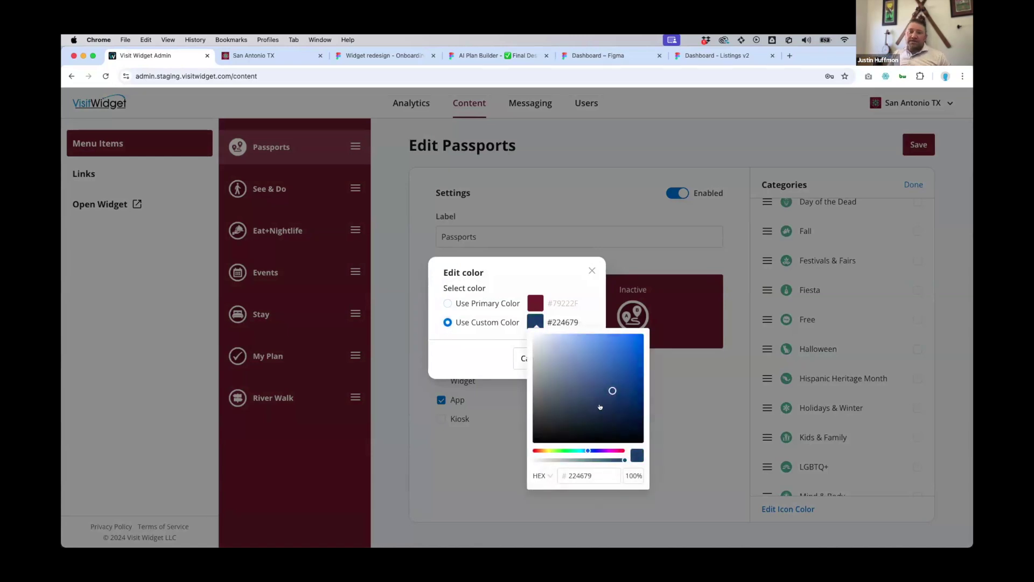
{"action": "left_click_drag", "start_coordinate": [612, 390], "coordinate": [615, 353]}
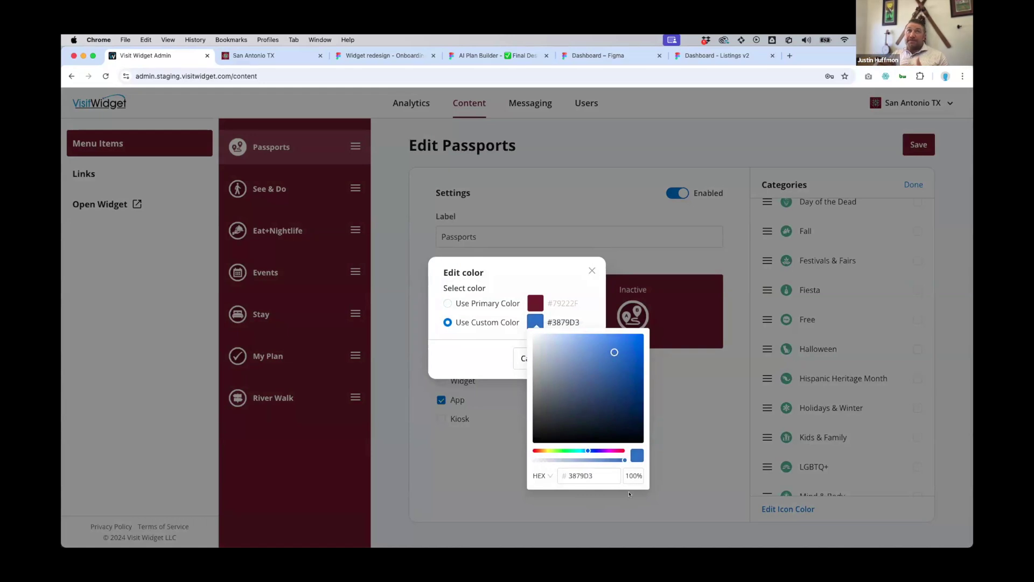
{"action": "left_click", "coordinate": [572, 292]}
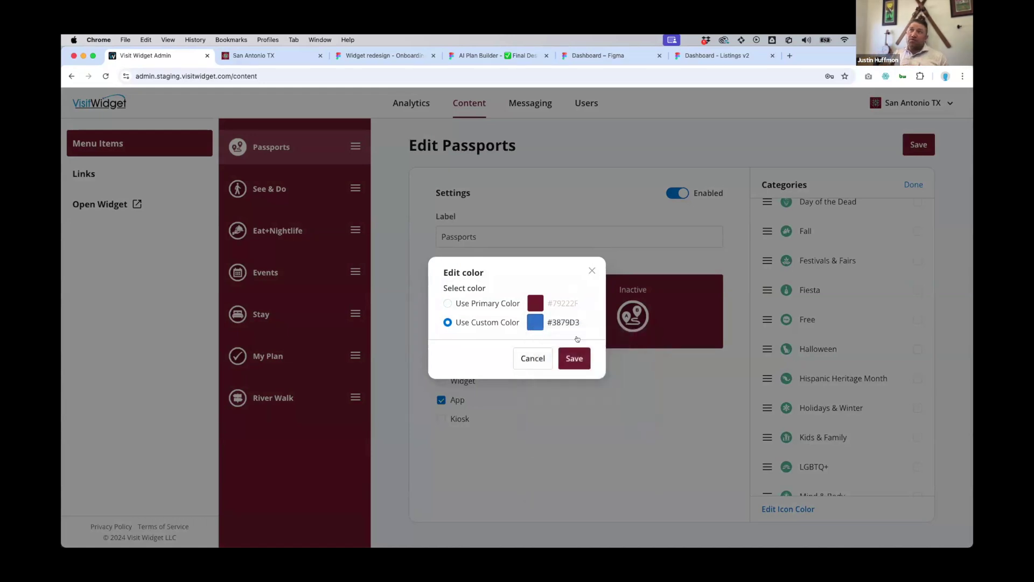
{"action": "left_click", "coordinate": [573, 357]}
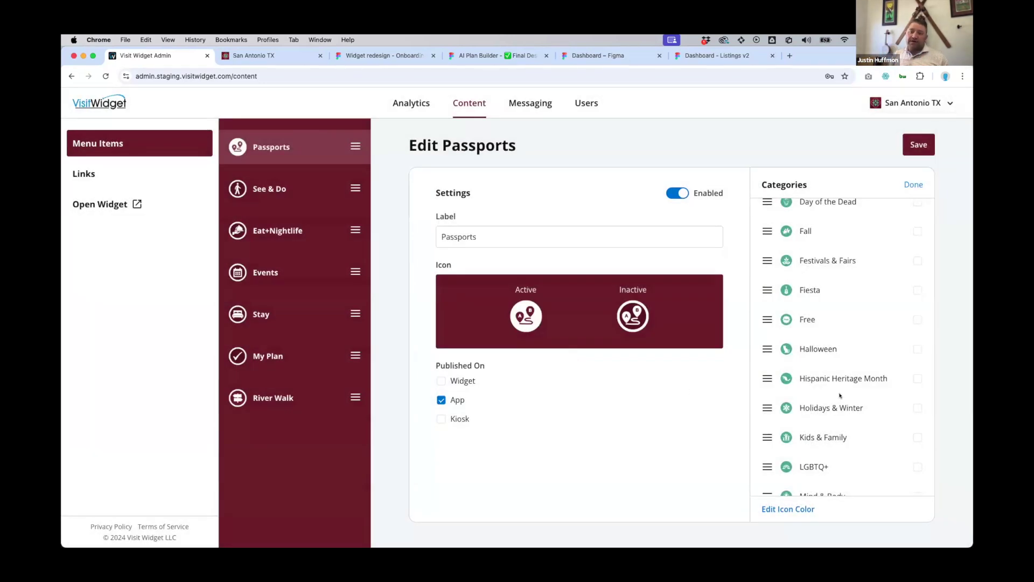
{"action": "scroll", "coordinate": [840, 394], "scroll_direction": "up", "scroll_amount": 4}
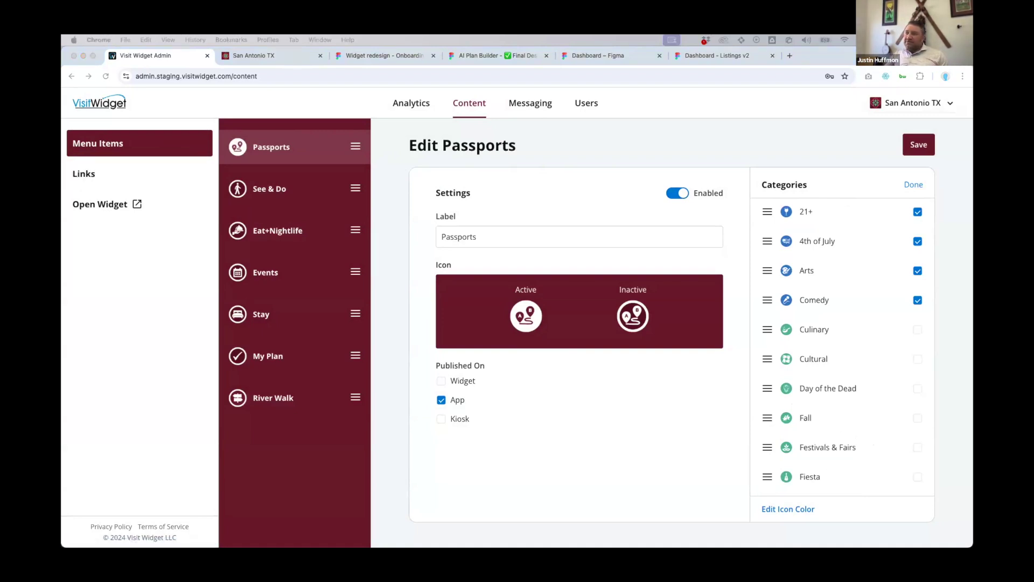
{"action": "left_click", "coordinate": [918, 145]}
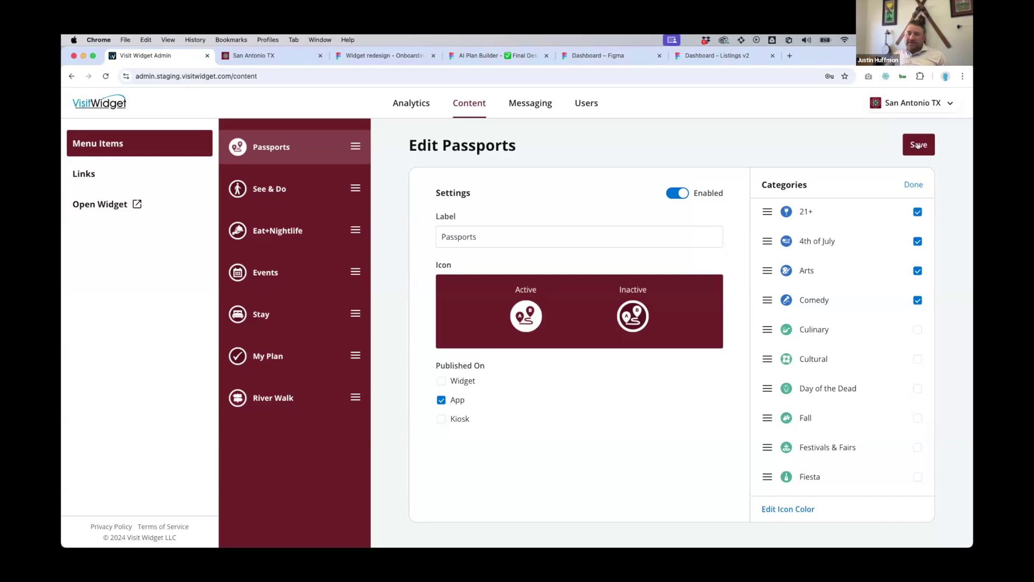
{"action": "left_click", "coordinate": [912, 185]}
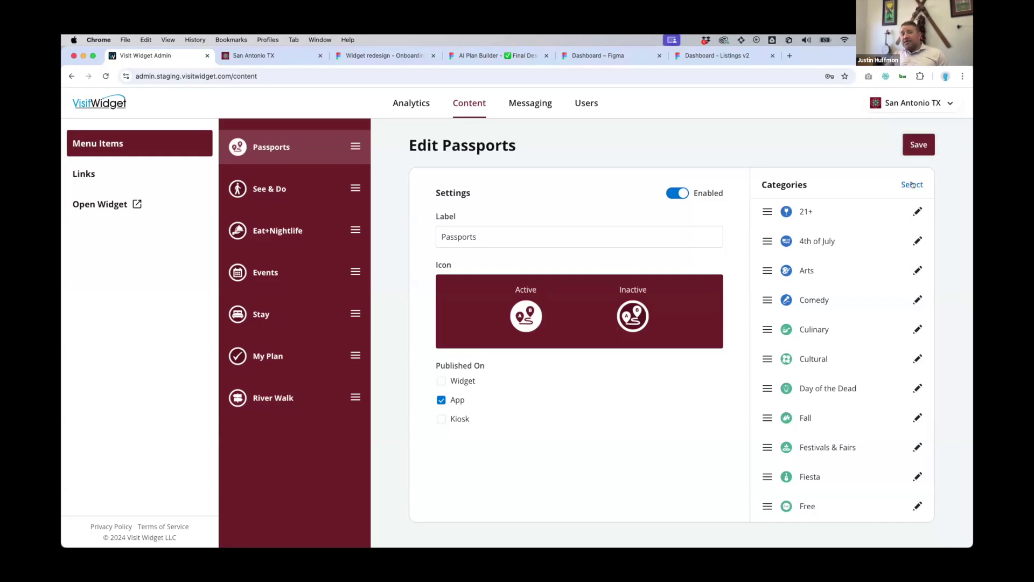
Review the Chat link's label and URL settings and the requirements for uploading its icon.
{"action": "left_click", "coordinate": [114, 167]}
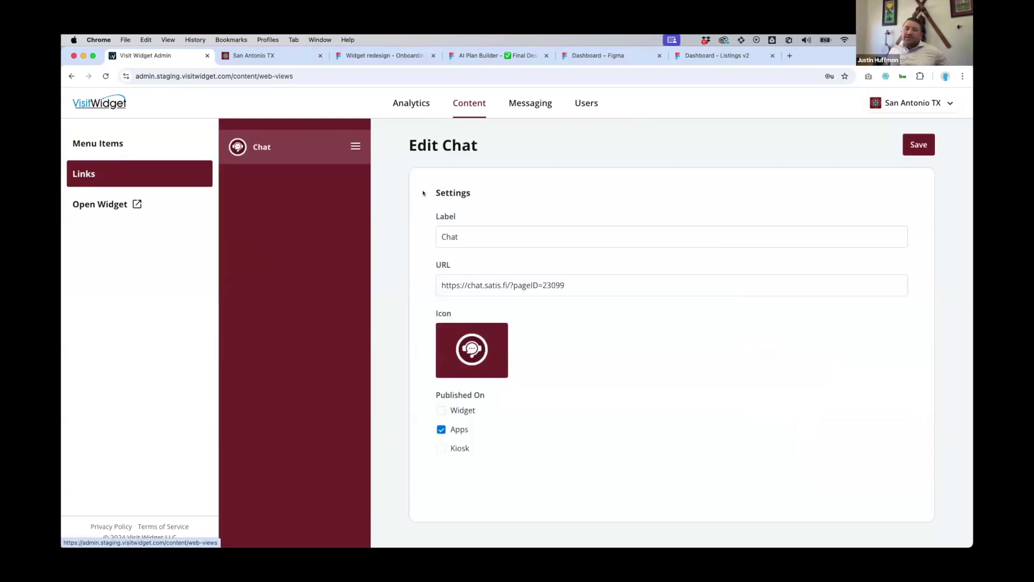
{"action": "left_click", "coordinate": [485, 232]}
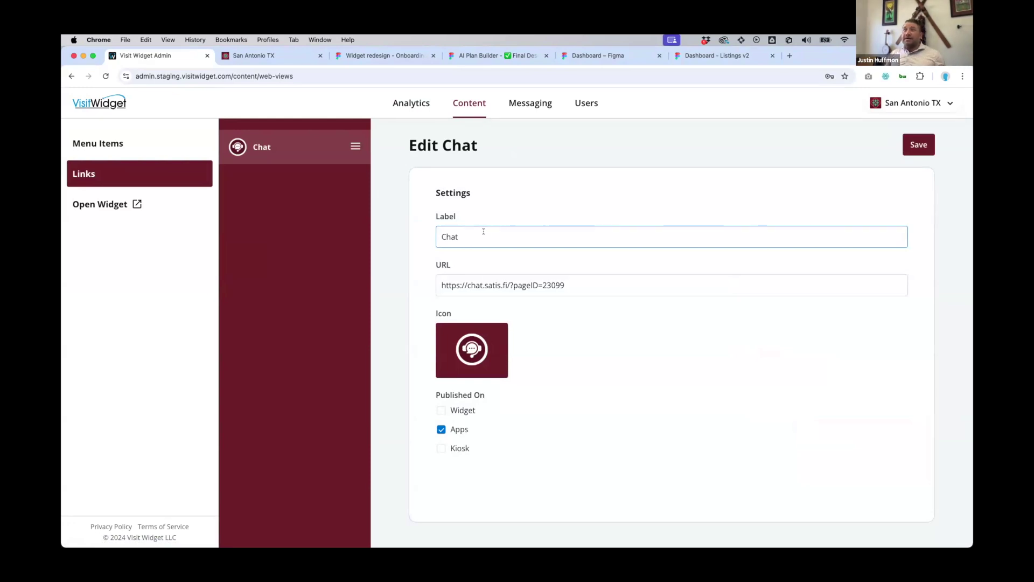
{"action": "left_click", "coordinate": [149, 298]}
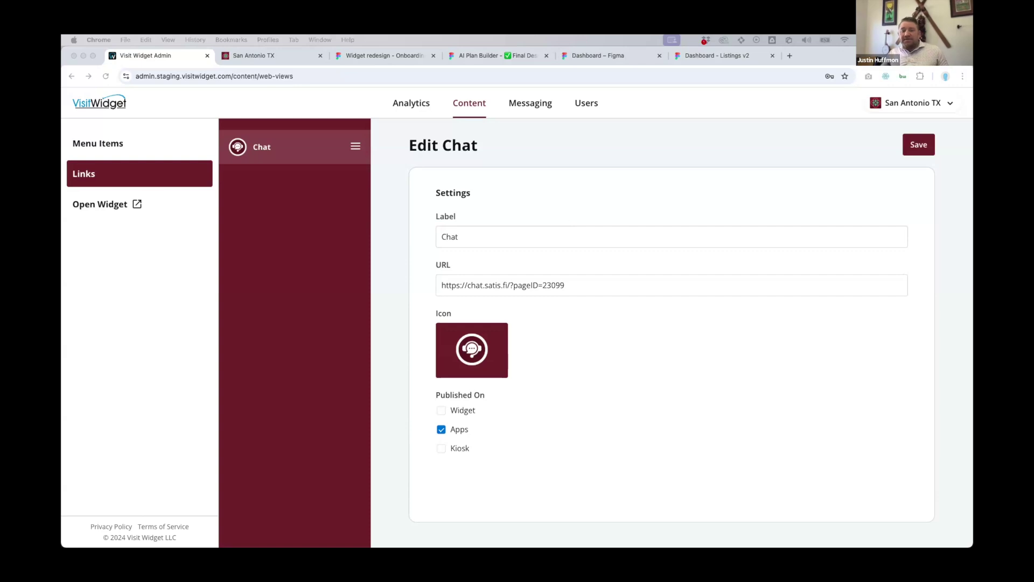
{"action": "left_click", "coordinate": [480, 351]}
{"action": "left_click", "coordinate": [479, 352]}
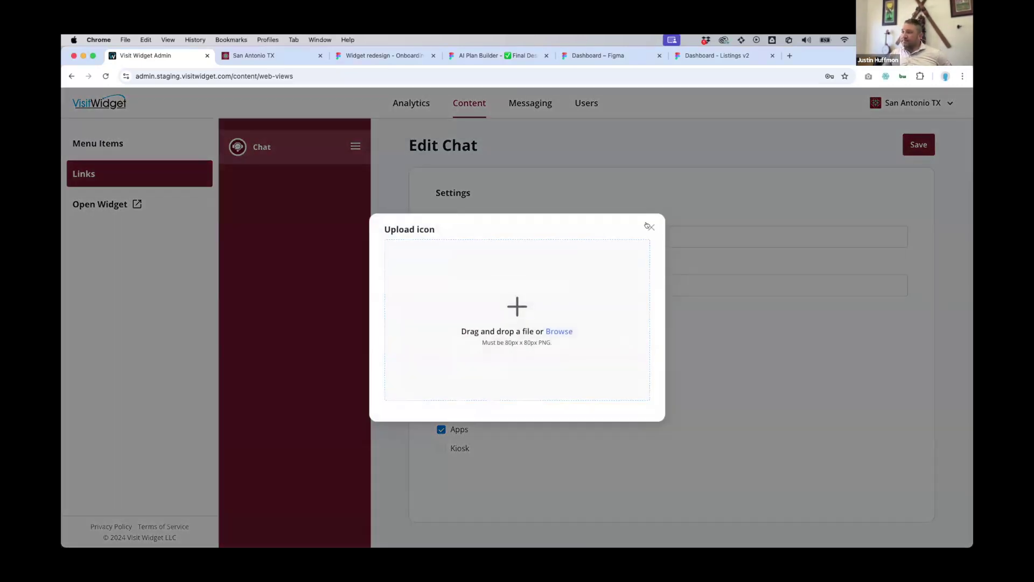
{"action": "left_click", "coordinate": [649, 226]}
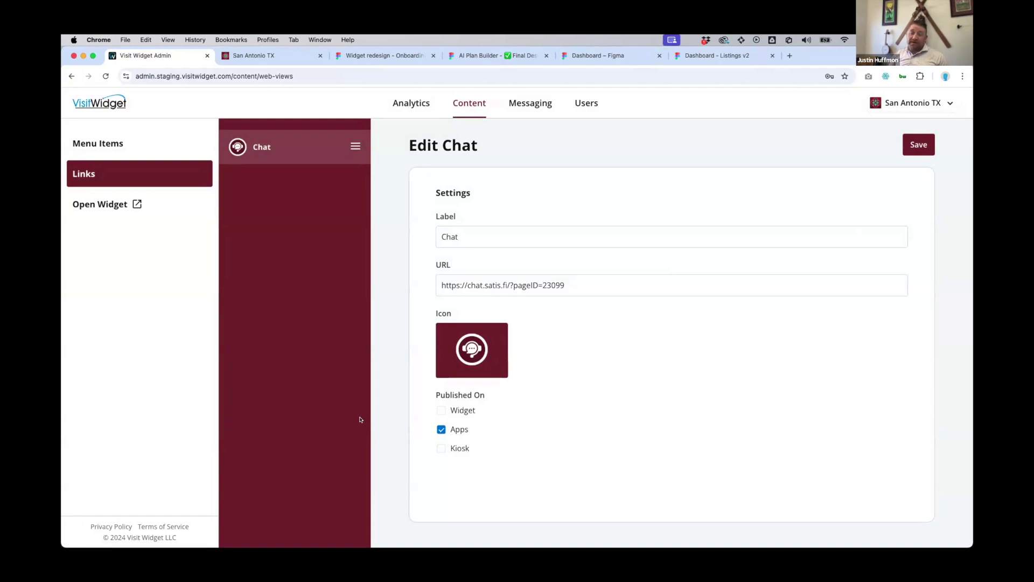
{"action": "left_click", "coordinate": [673, 285]}
{"action": "left_click", "coordinate": [810, 357]}
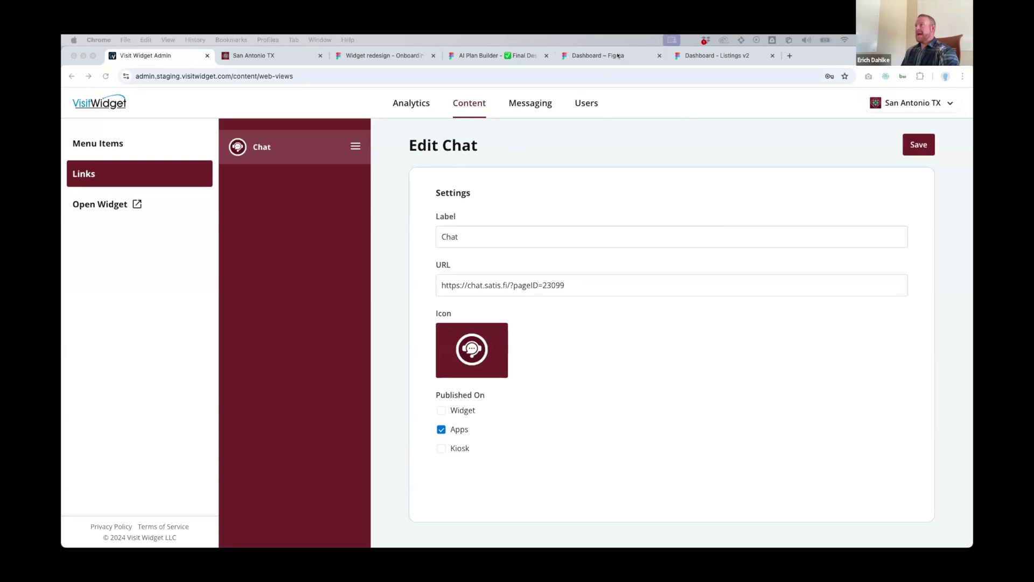
Switch to the Dashboard Figma file, examine the Jacksonville Zoo and Gardens listing designs from Info through Checkins, and return to the Visit Widget admin.
{"action": "left_click", "coordinate": [573, 57]}
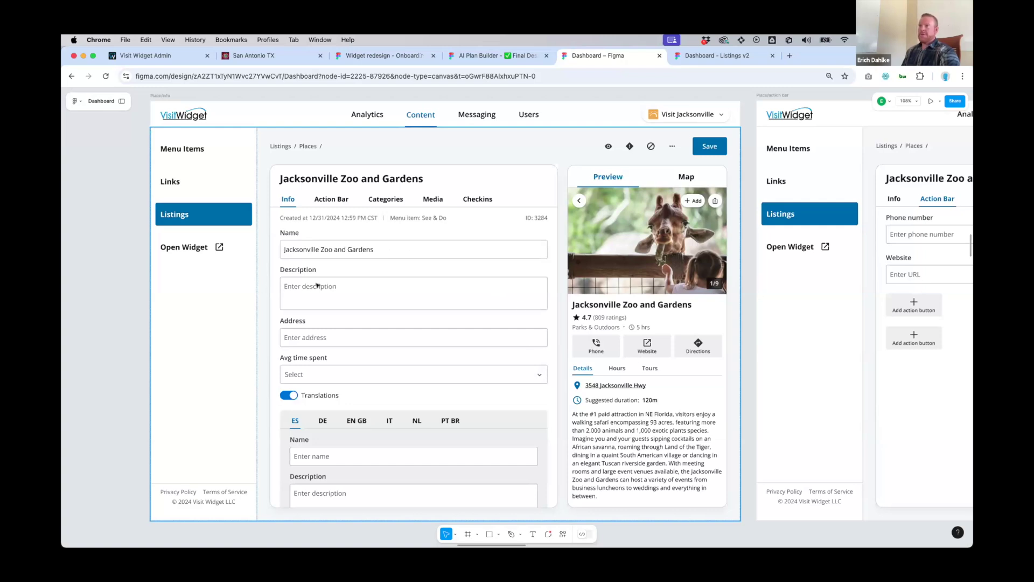
{"action": "scroll", "coordinate": [496, 353], "scroll_direction": "down", "scroll_amount": 2}
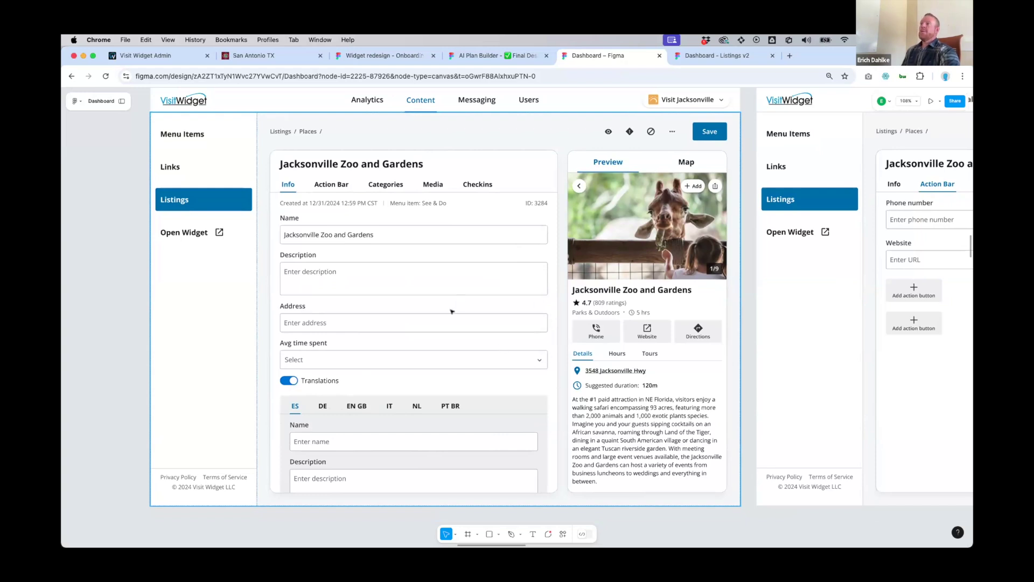
{"action": "scroll", "coordinate": [522, 381], "scroll_direction": "right", "scroll_amount": 2}
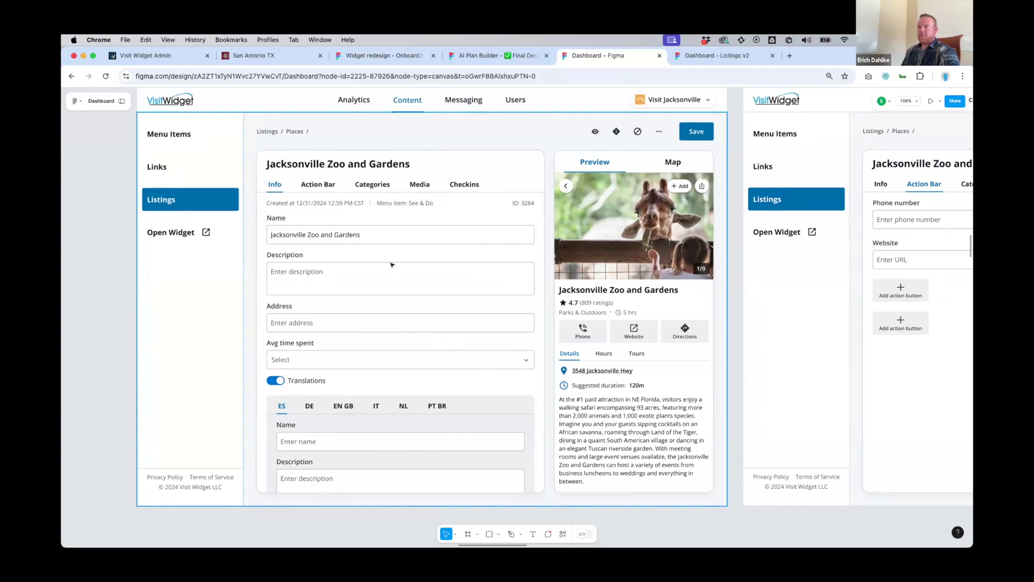
{"action": "scroll", "coordinate": [550, 293], "scroll_direction": "right", "scroll_amount": 10}
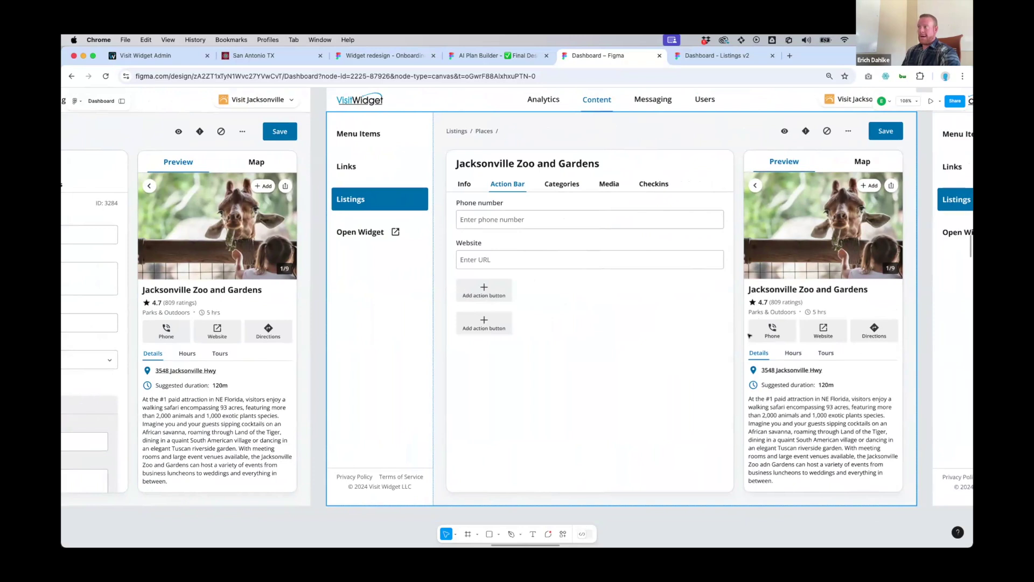
{"action": "scroll", "coordinate": [614, 312], "scroll_direction": "right", "scroll_amount": 5}
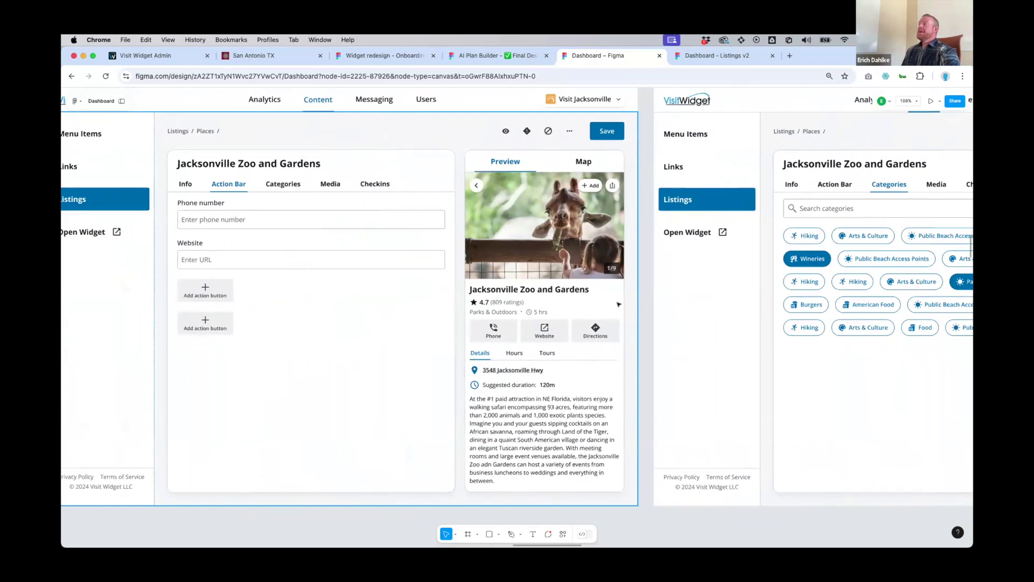
{"action": "scroll", "coordinate": [619, 305], "scroll_direction": "right", "scroll_amount": 7}
{"action": "scroll", "coordinate": [754, 291], "scroll_direction": "right", "scroll_amount": 10}
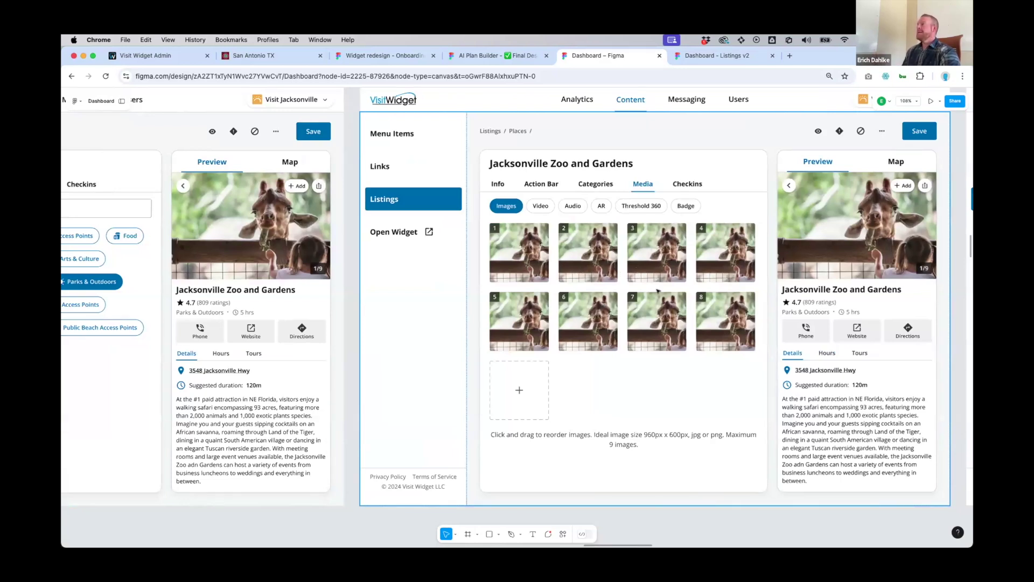
{"action": "scroll", "coordinate": [646, 284], "scroll_direction": "right", "scroll_amount": 9}
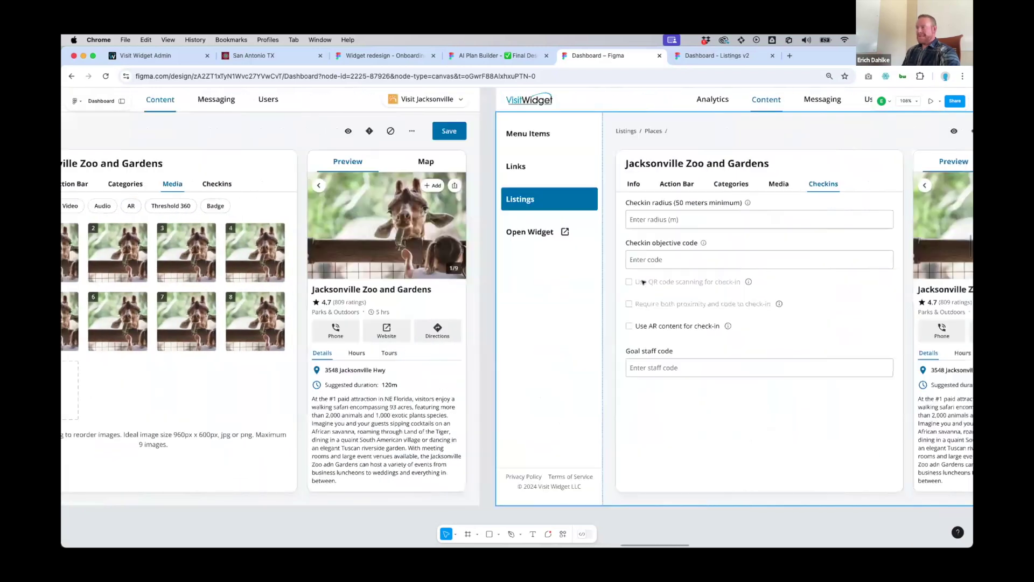
{"action": "scroll", "coordinate": [643, 282], "scroll_direction": "right", "scroll_amount": 3}
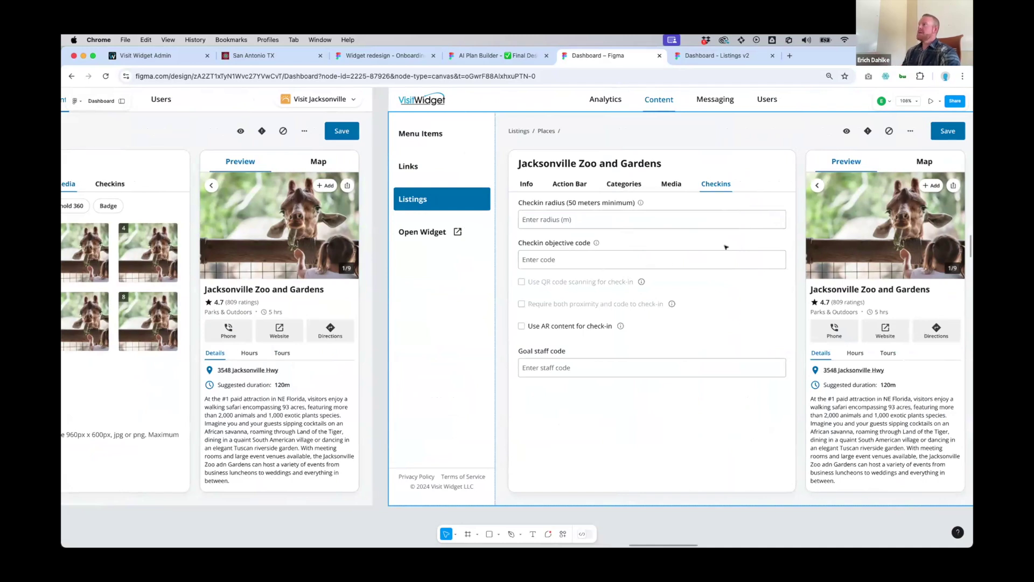
{"action": "scroll", "coordinate": [800, 252], "scroll_direction": "right", "scroll_amount": 2}
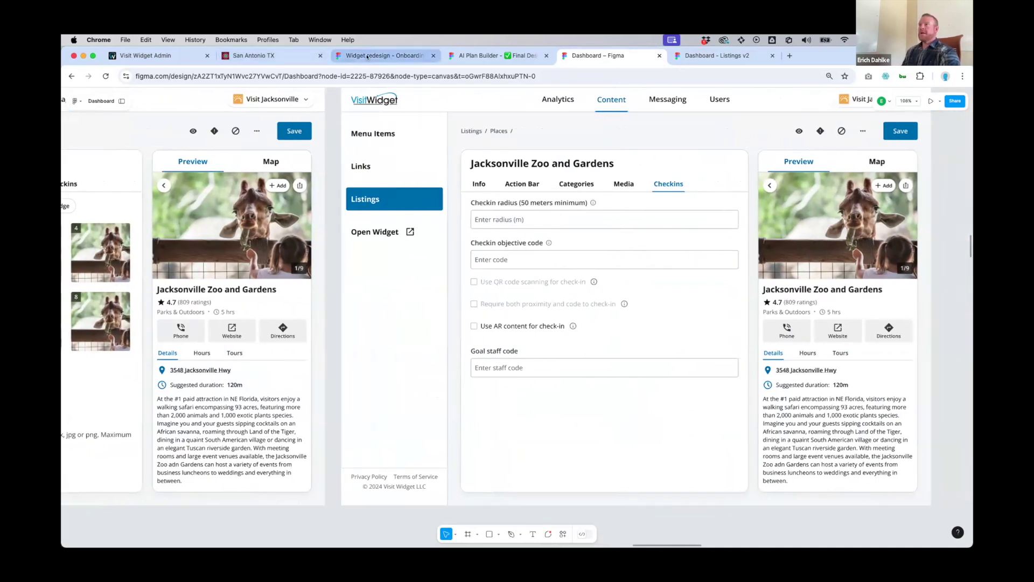
{"action": "left_click", "coordinate": [146, 56]}
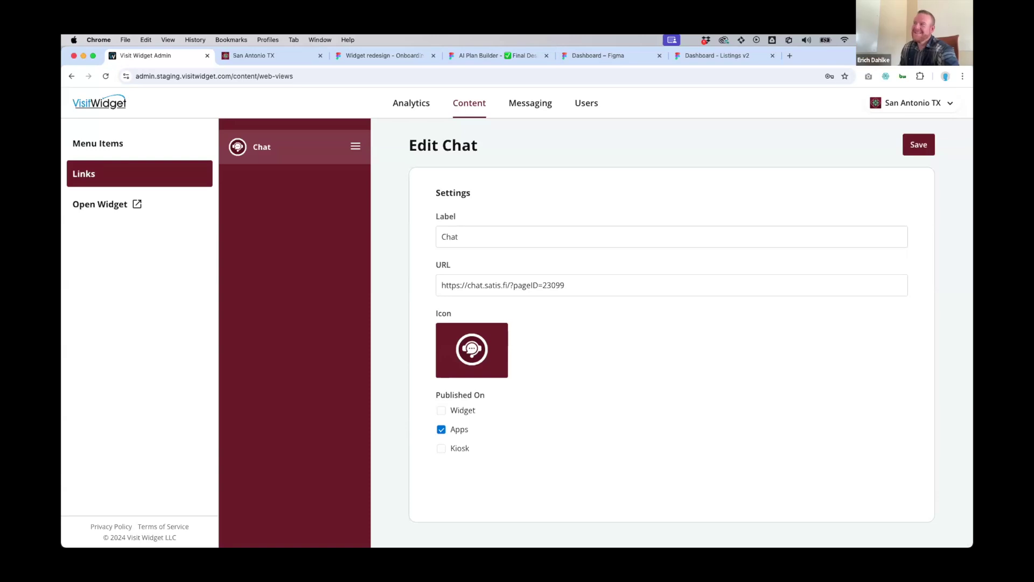
In the Dashboard Figma file, examine the Synced data designs for the listing's Info, Action Bar and Categories.
{"action": "left_click", "coordinate": [603, 56]}
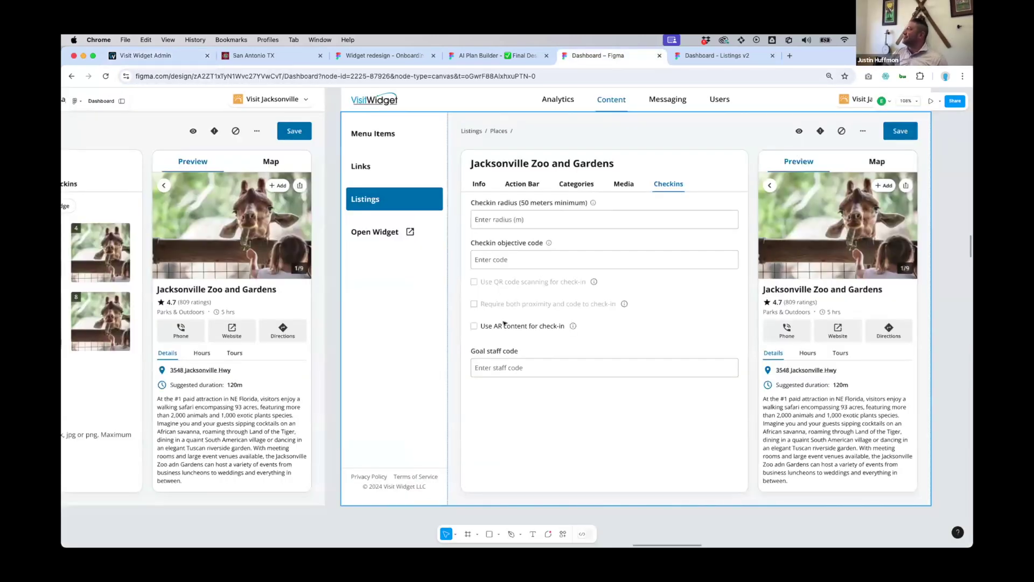
{"action": "scroll", "coordinate": [501, 290], "scroll_direction": "down", "scroll_amount": 10}
{"action": "scroll", "coordinate": [570, 303], "scroll_direction": "right", "scroll_amount": 5}
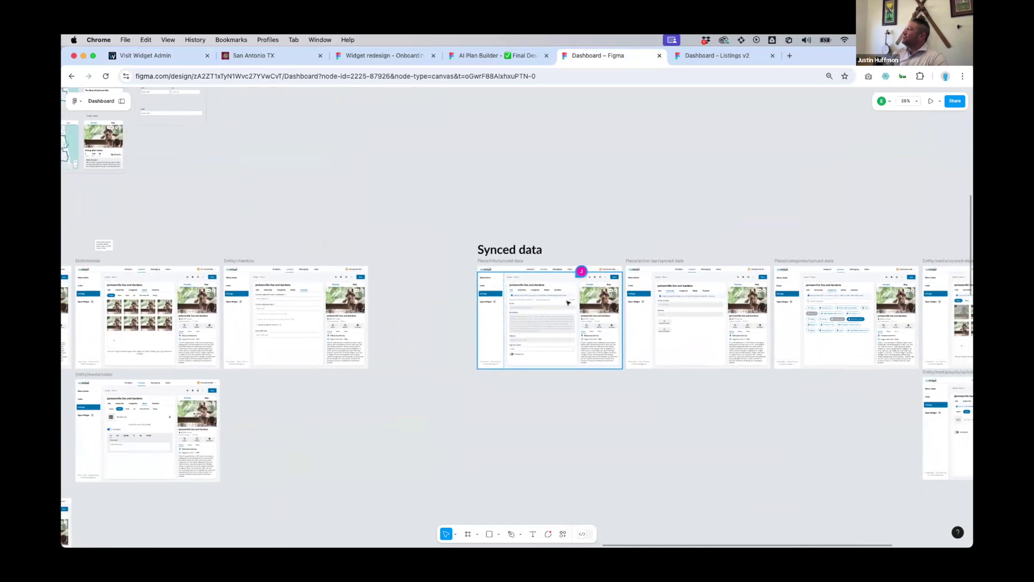
{"action": "scroll", "coordinate": [447, 302], "scroll_direction": "up", "scroll_amount": 5}
{"action": "scroll", "coordinate": [447, 302], "scroll_direction": "up", "scroll_amount": 3}
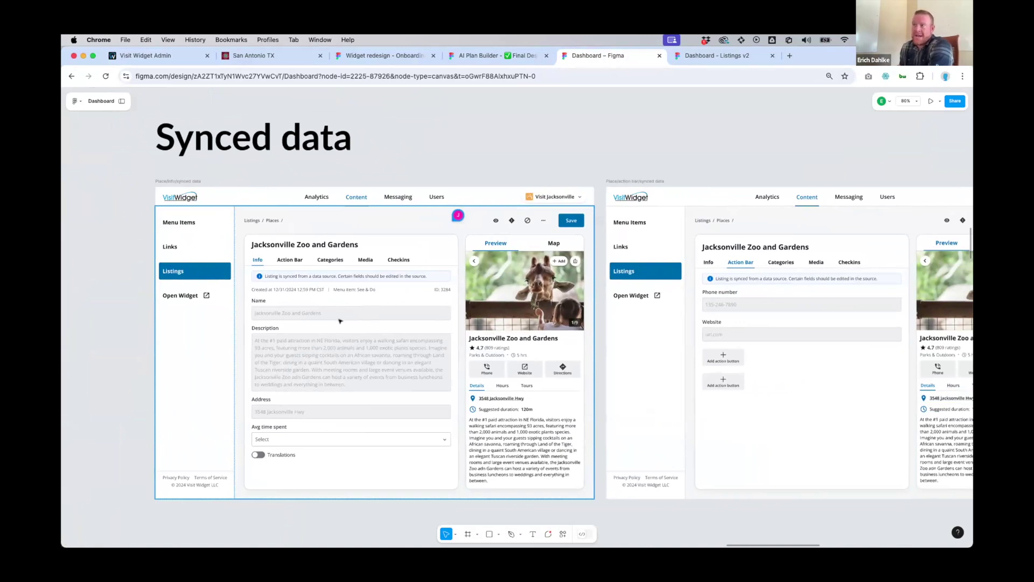
{"action": "scroll", "coordinate": [322, 334], "scroll_direction": "down", "scroll_amount": 1}
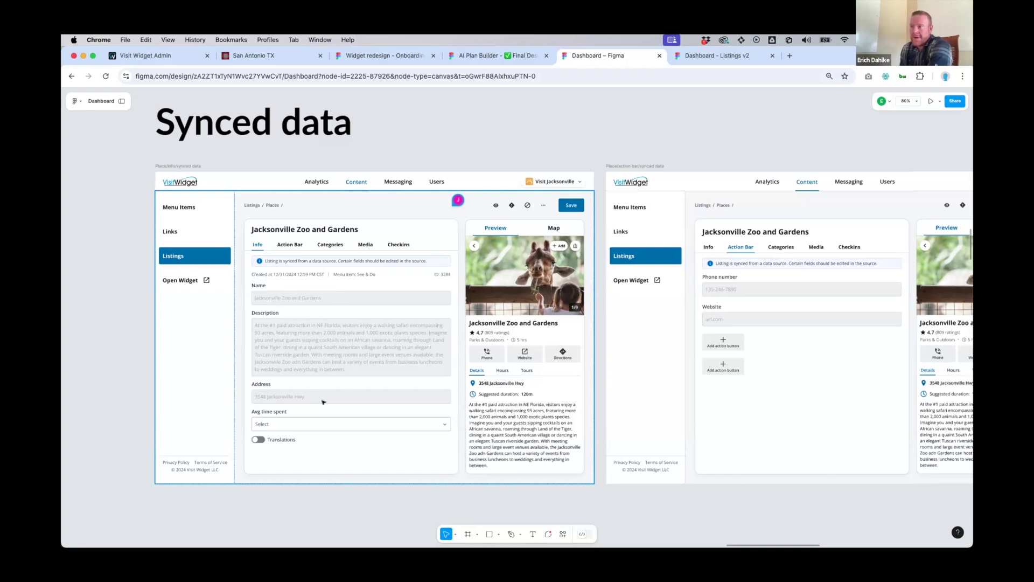
{"action": "scroll", "coordinate": [403, 341], "scroll_direction": "down", "scroll_amount": 1}
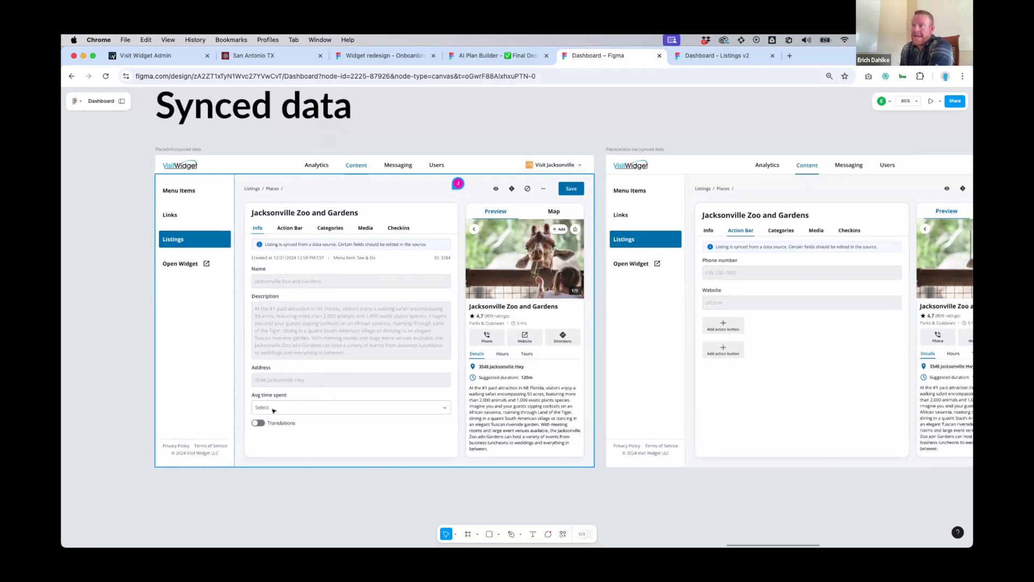
{"action": "scroll", "coordinate": [377, 371], "scroll_direction": "right", "scroll_amount": 5}
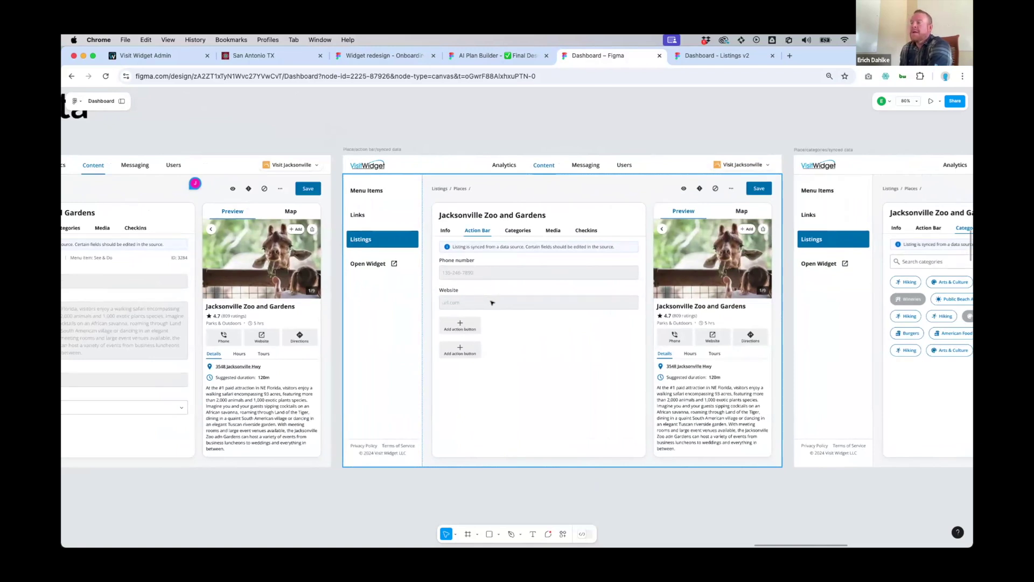
{"action": "scroll", "coordinate": [549, 299], "scroll_direction": "right", "scroll_amount": 6}
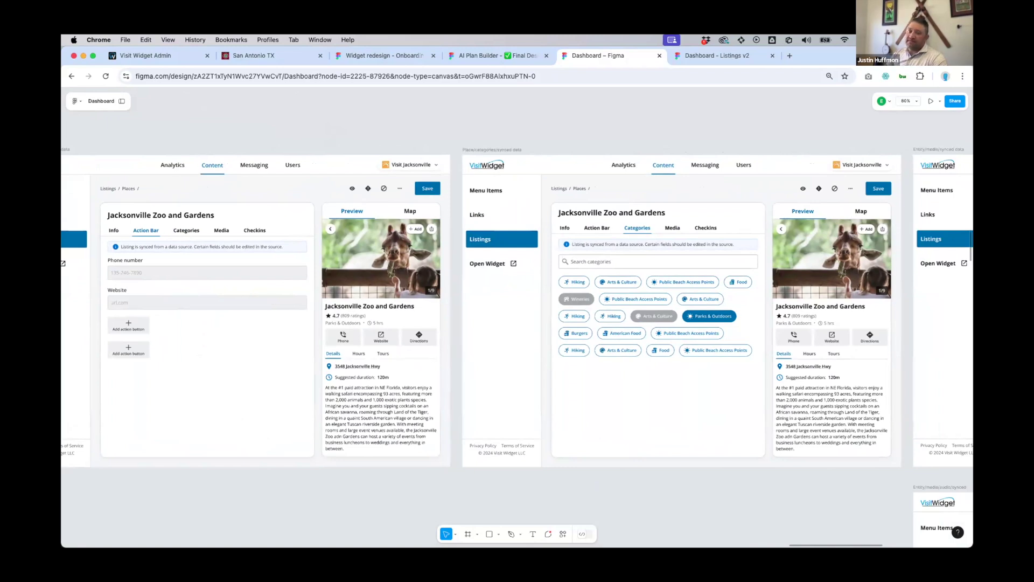
{"action": "scroll", "coordinate": [370, 395], "scroll_direction": "left", "scroll_amount": 3}
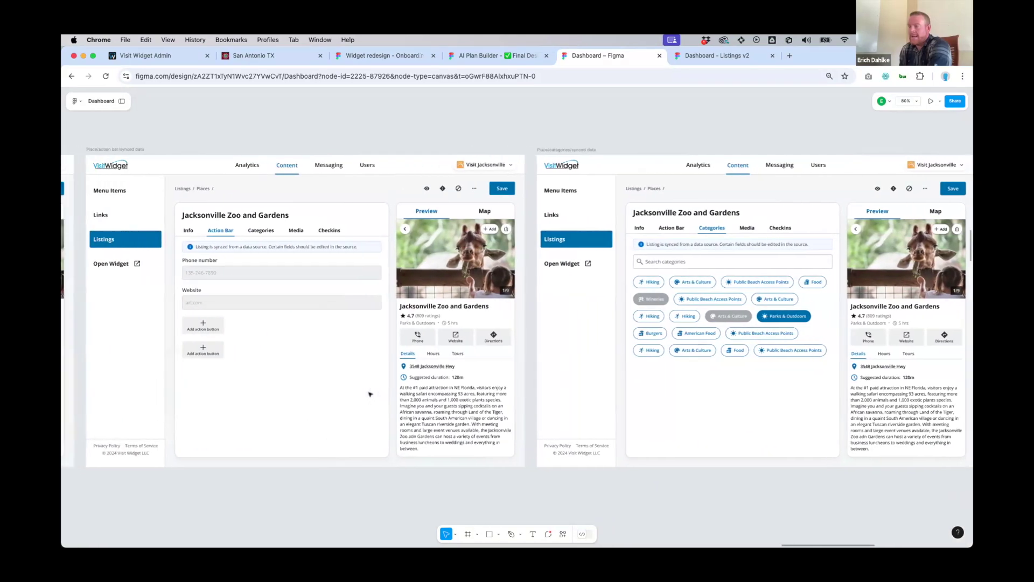
{"action": "scroll", "coordinate": [370, 394], "scroll_direction": "left", "scroll_amount": 6}
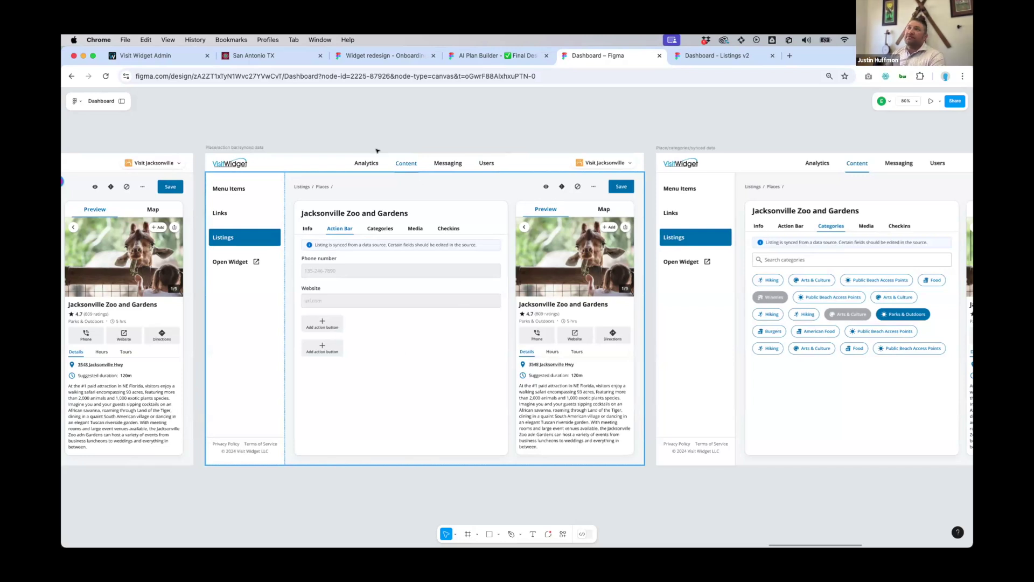
Return to the Visit Widget admin and view the scheduled push messages and the actions available for the weekend events message.
{"action": "left_click", "coordinate": [170, 58]}
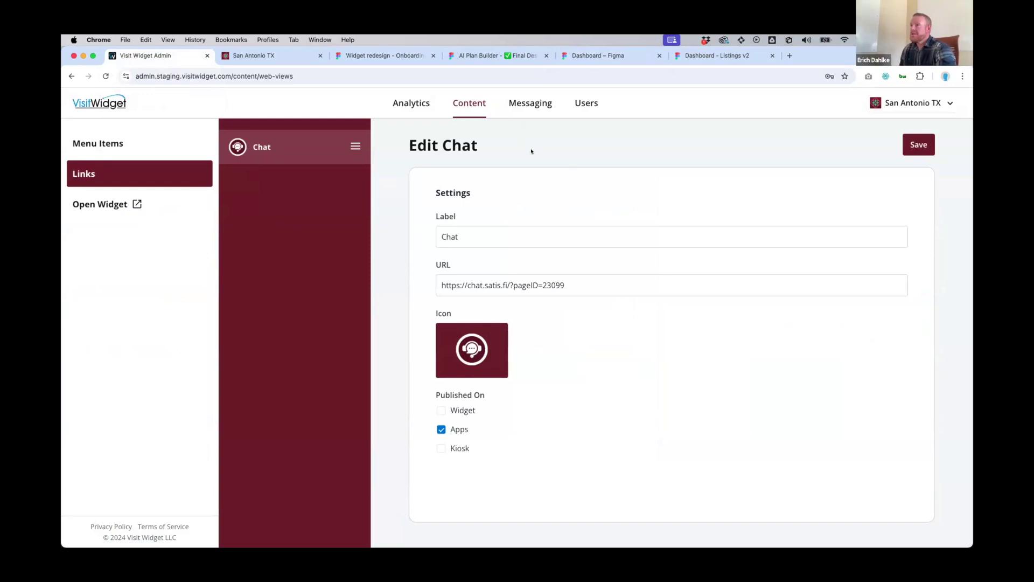
{"action": "left_click", "coordinate": [531, 104]}
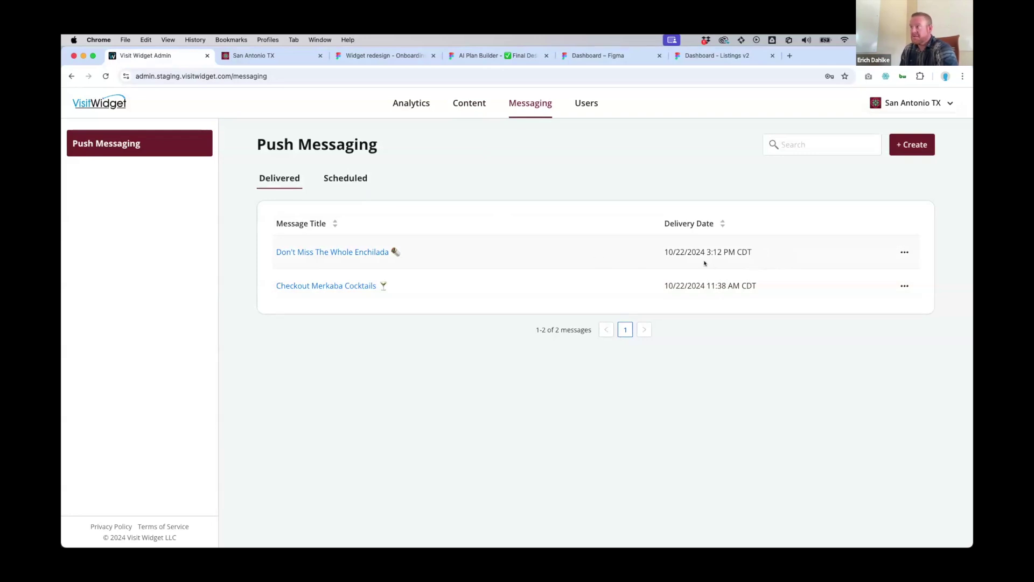
{"action": "left_click", "coordinate": [358, 179]}
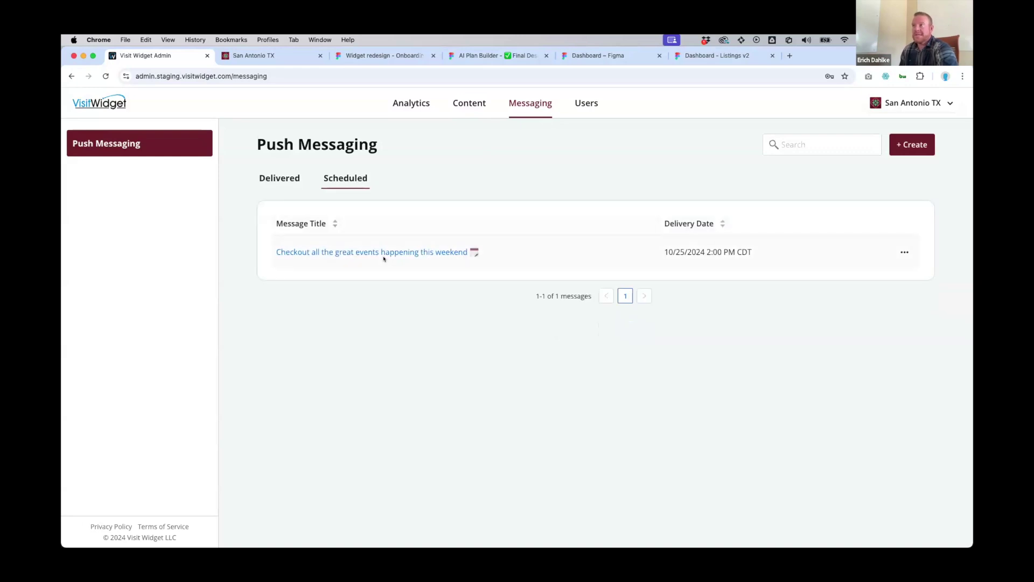
{"action": "left_click", "coordinate": [904, 253]}
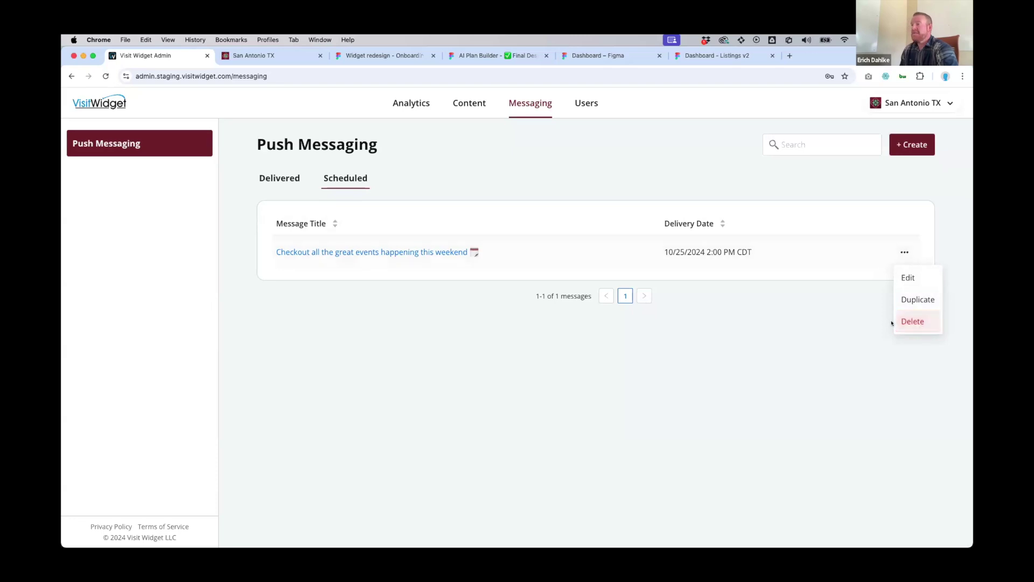
View the delivered push messages and the details of "Don't Miss The Whole Enchilada".
{"action": "left_click", "coordinate": [283, 178]}
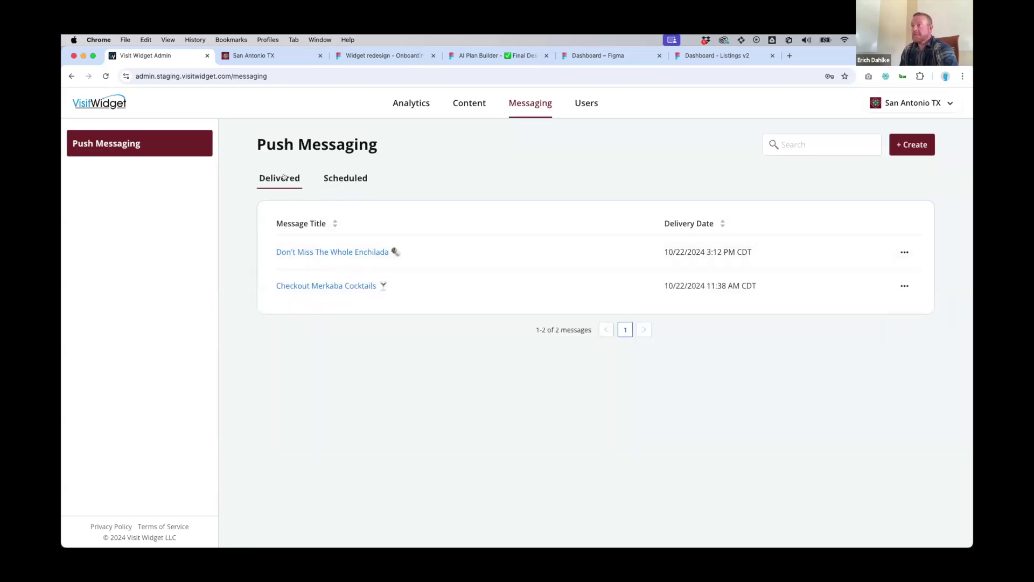
{"action": "left_click", "coordinate": [904, 252]}
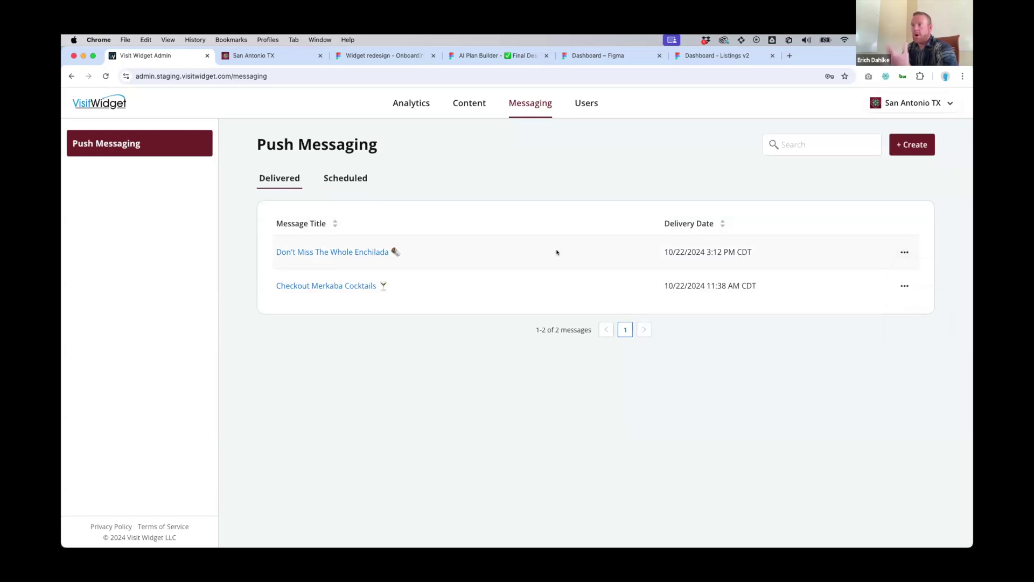
{"action": "left_click", "coordinate": [364, 254]}
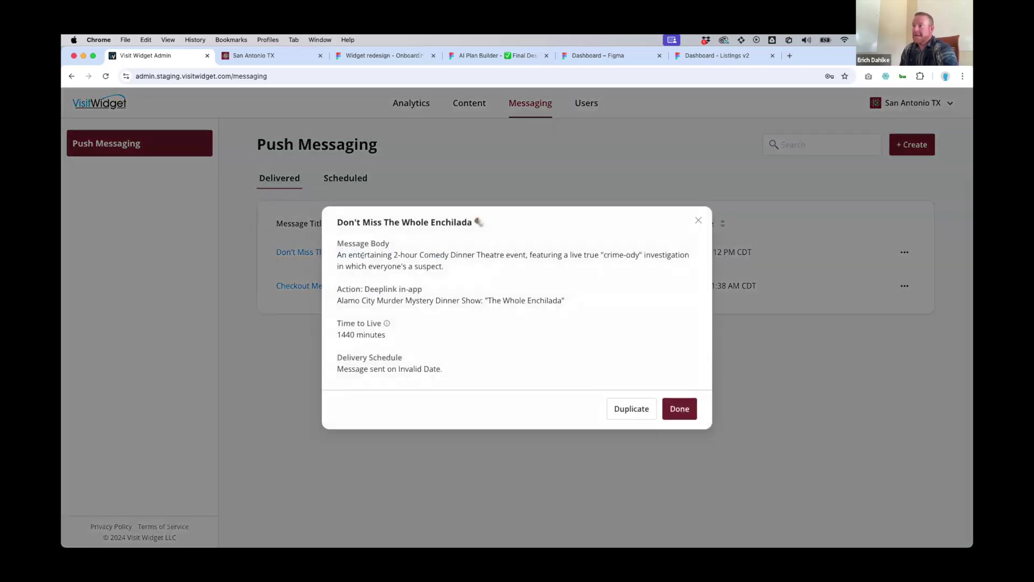
{"action": "left_click", "coordinate": [698, 219]}
Create a new push message and title it "Join us for Day of the Dead River Parade 💀".
{"action": "left_click", "coordinate": [899, 143]}
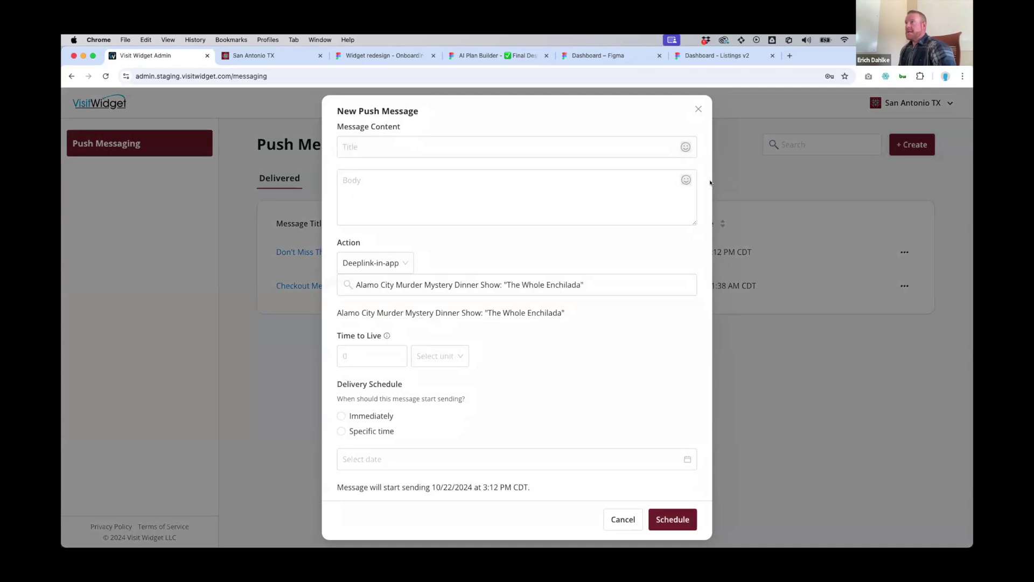
{"action": "left_click", "coordinate": [545, 198]}
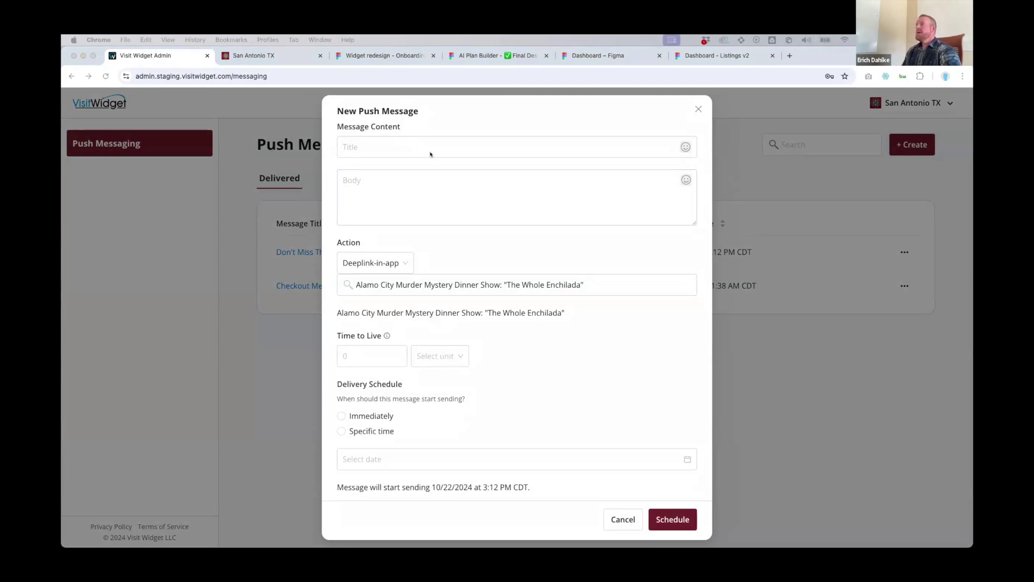
{"action": "left_click", "coordinate": [445, 144]}
{"action": "type", "text": "Join us for Day of the Dead River Parade 💀"}
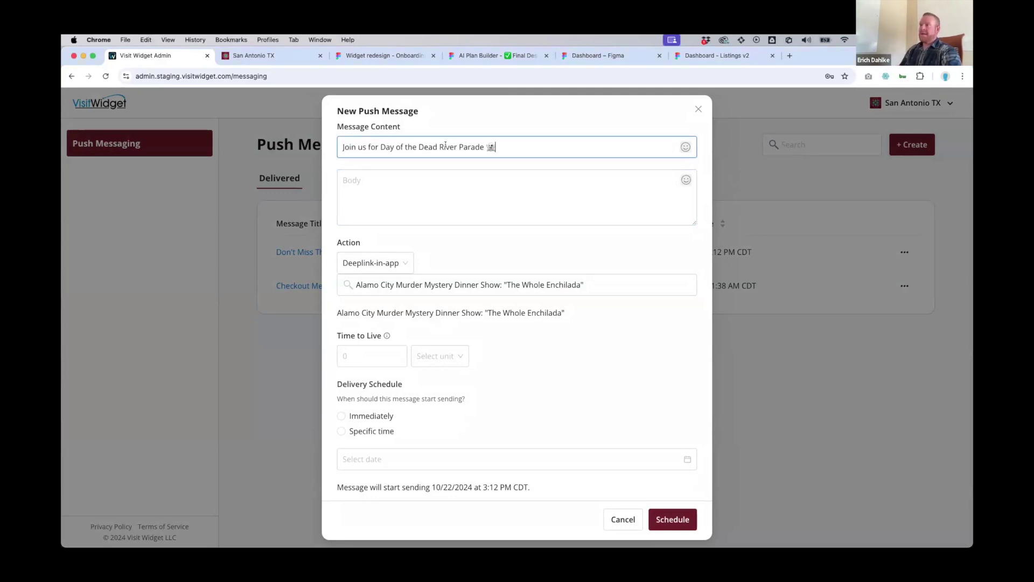
Enter the body "The Largest Day of the Dead Celebrations in the Country are in San Antonio - Friday, October 25 Tickets are limited, swipe for details 🎟️".
{"action": "key", "text": "super+Tab"}
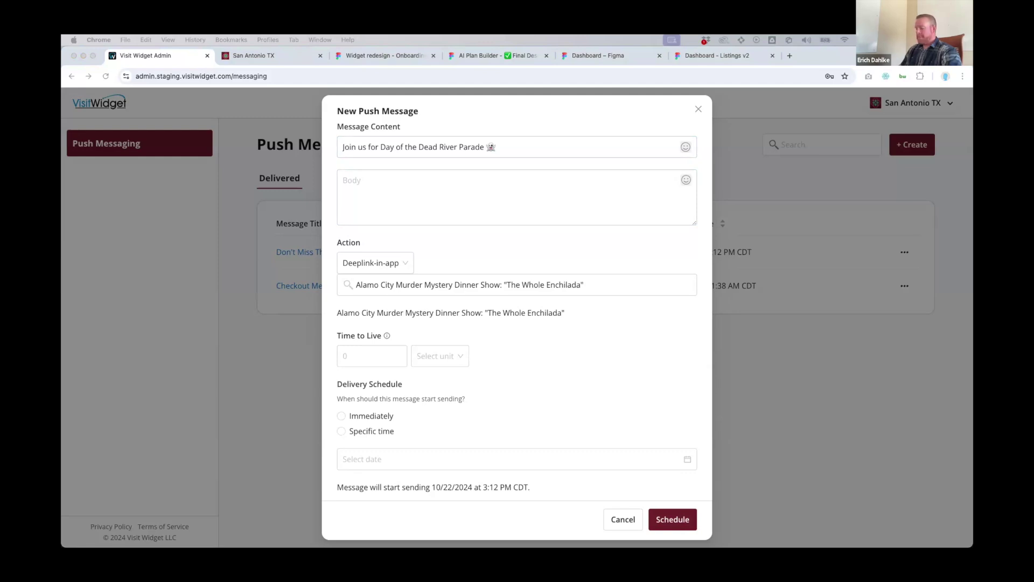
{"action": "left_click", "coordinate": [446, 186]}
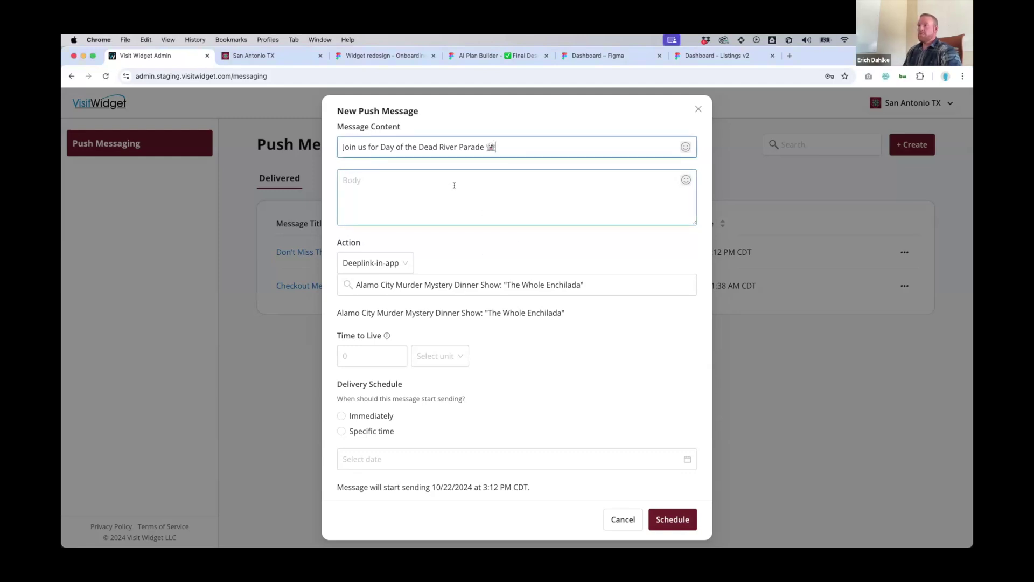
{"action": "type", "text": "The Largest Day of the Dead Celebrations in the Country are in San Antonio - Friday, October 25 Tickets are limited, swipe for details 🎟"}
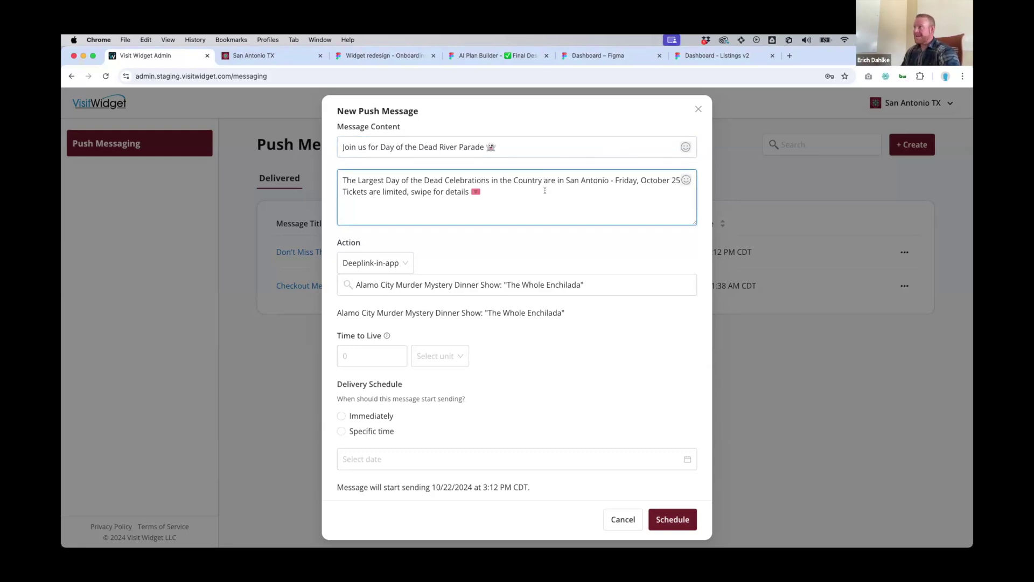
Search the message title's emoji picker for "gho", clear the search, and look over the frequently used emojis without inserting any.
{"action": "left_click", "coordinate": [685, 147]}
{"action": "left_click", "coordinate": [592, 188]}
{"action": "type", "text": "gho"}
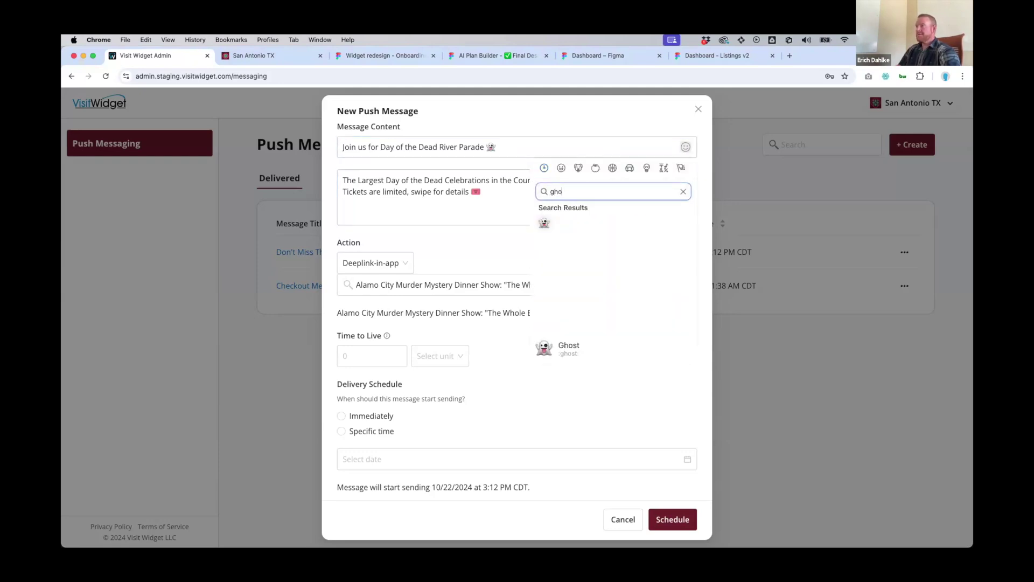
{"action": "left_click", "coordinate": [683, 190]}
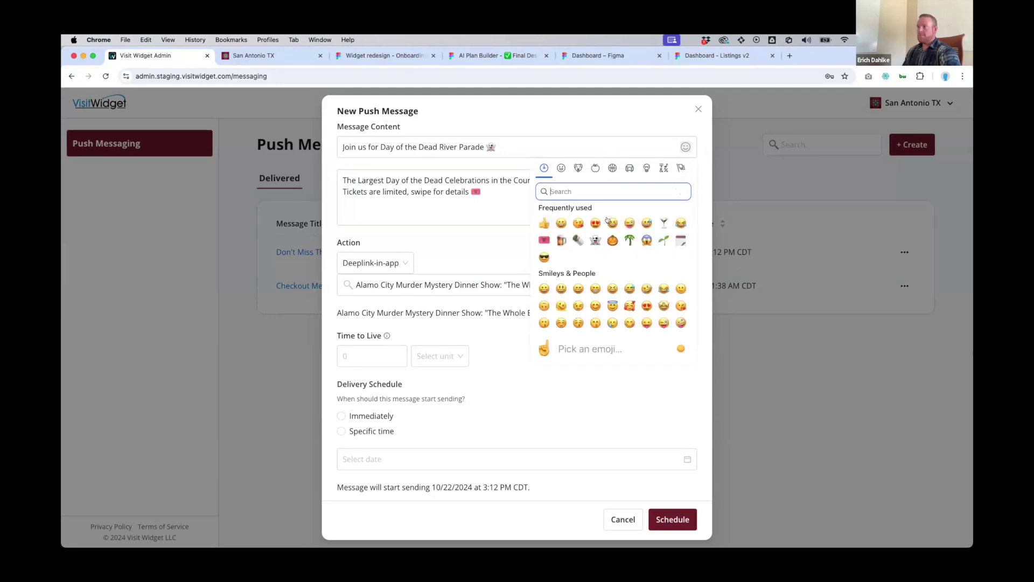
{"action": "left_click", "coordinate": [557, 266]}
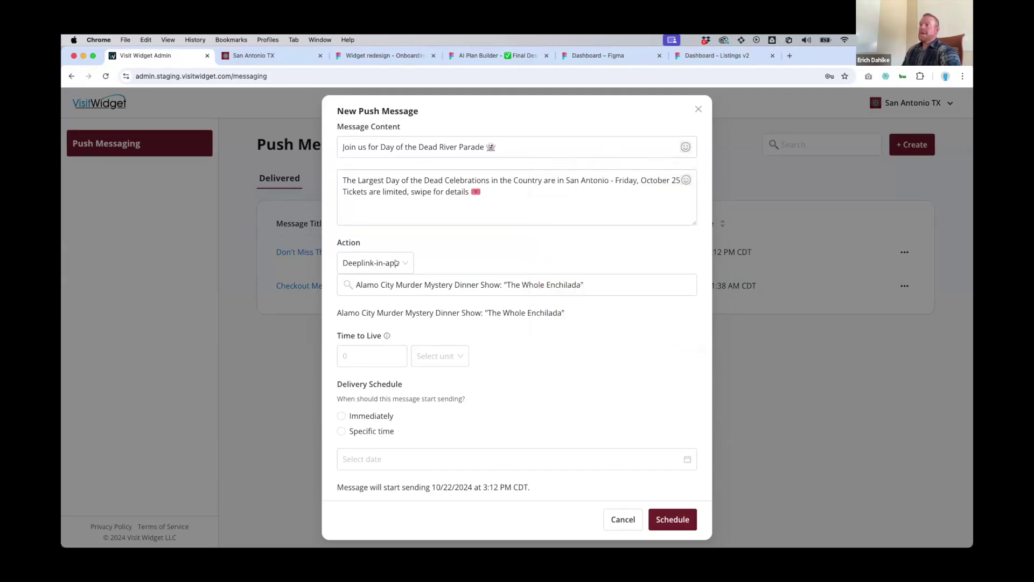
{"action": "left_click", "coordinate": [468, 199]}
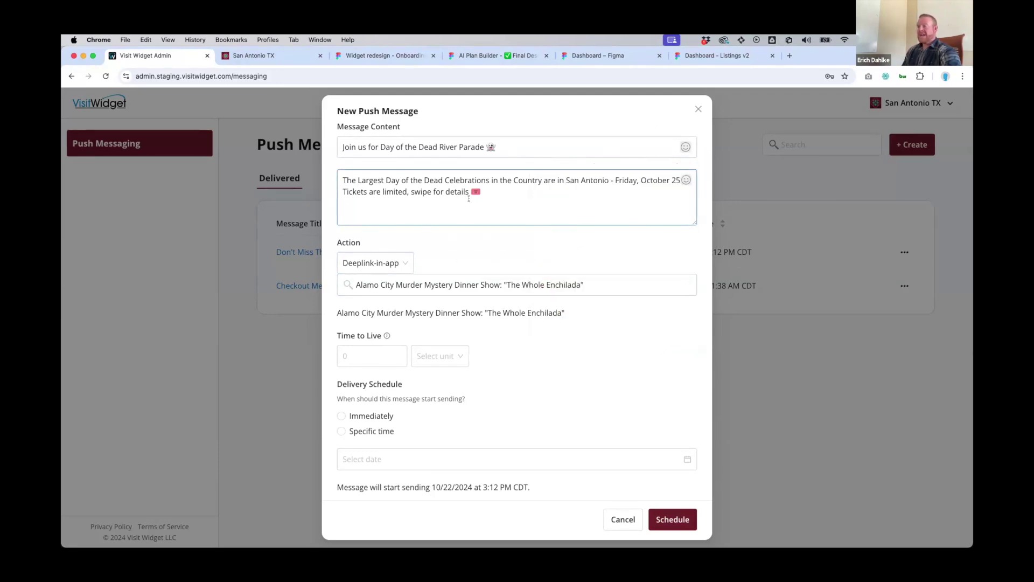
Review the available message actions, keep Deeplink-in-app, and link it to the Day of the Dead San Antonio River Parade event on Oct 25, 2024.
{"action": "left_click", "coordinate": [404, 264]}
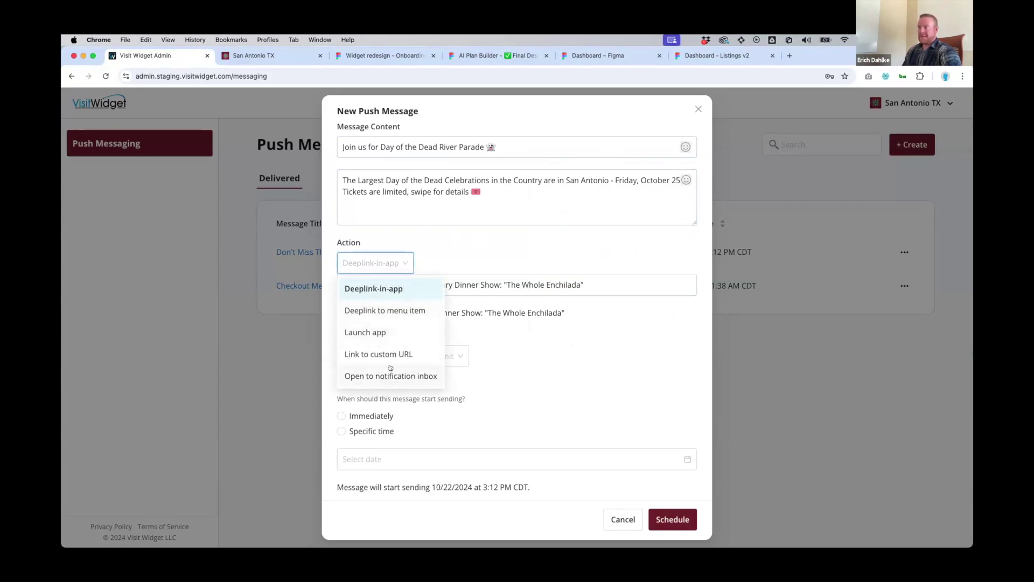
{"action": "left_click", "coordinate": [385, 287]}
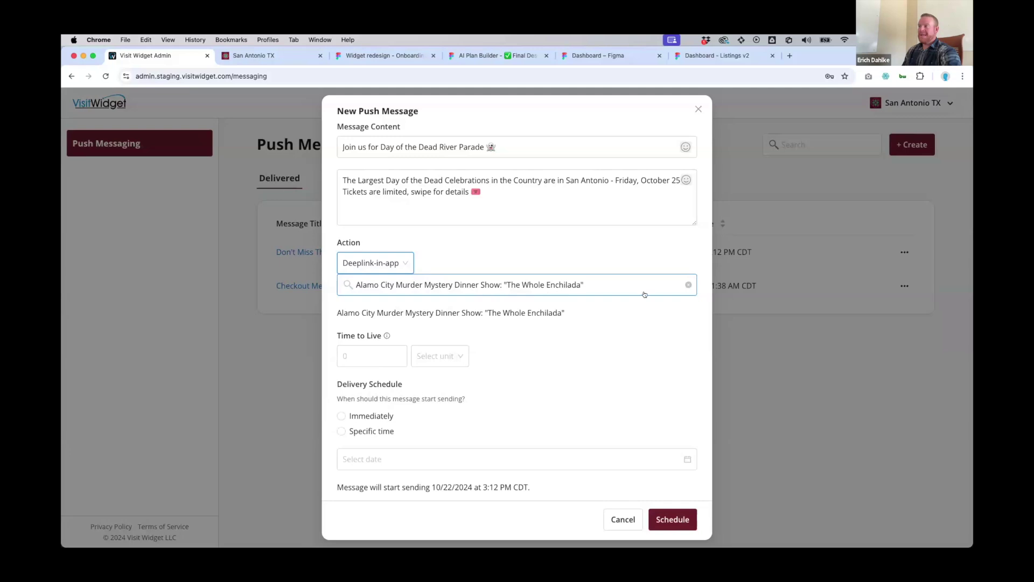
{"action": "left_click", "coordinate": [689, 284]}
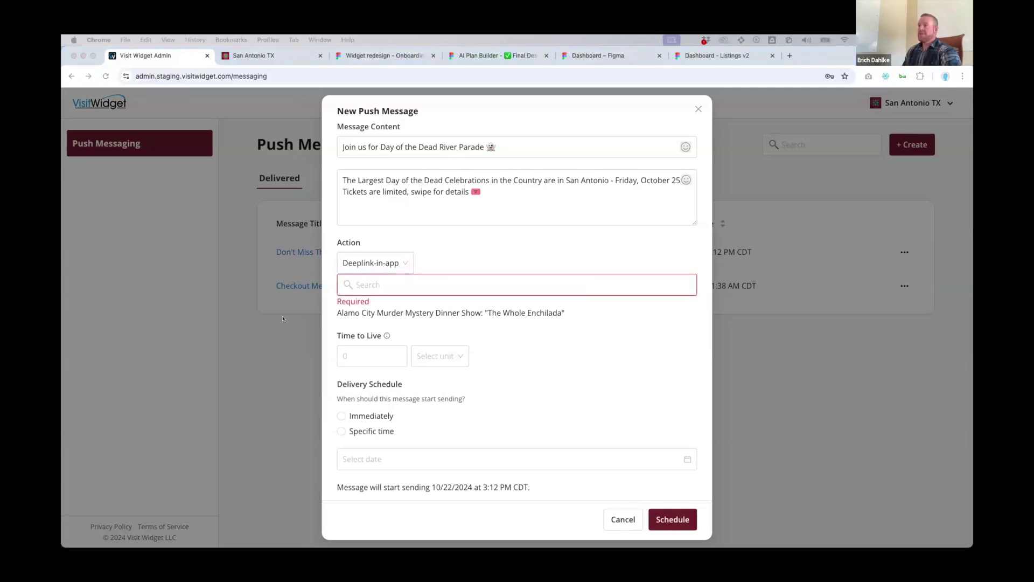
{"action": "left_click", "coordinate": [378, 281]}
{"action": "type", "text": "Day of the Dead San Antonio River Parade"}
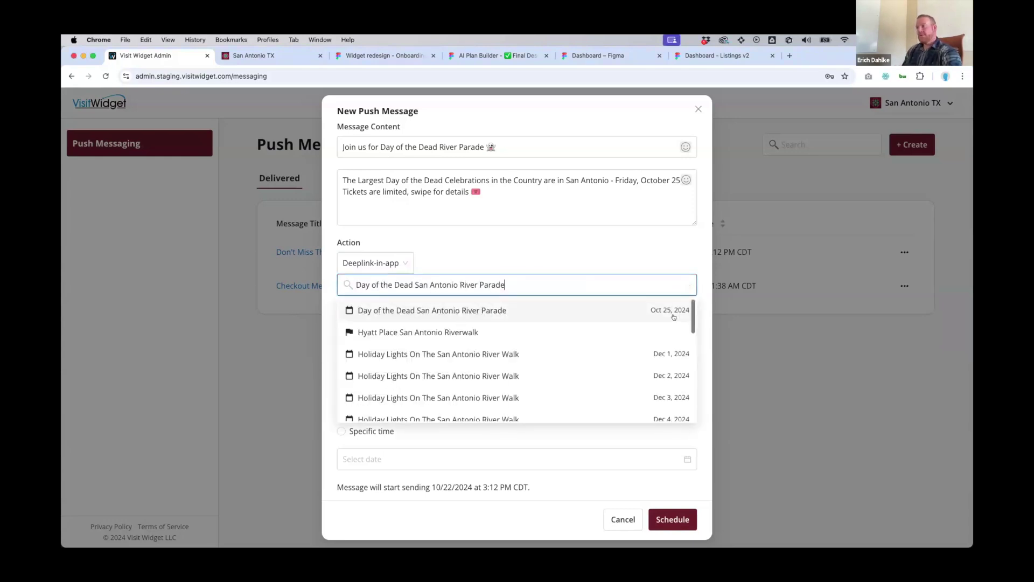
{"action": "left_click", "coordinate": [508, 312]}
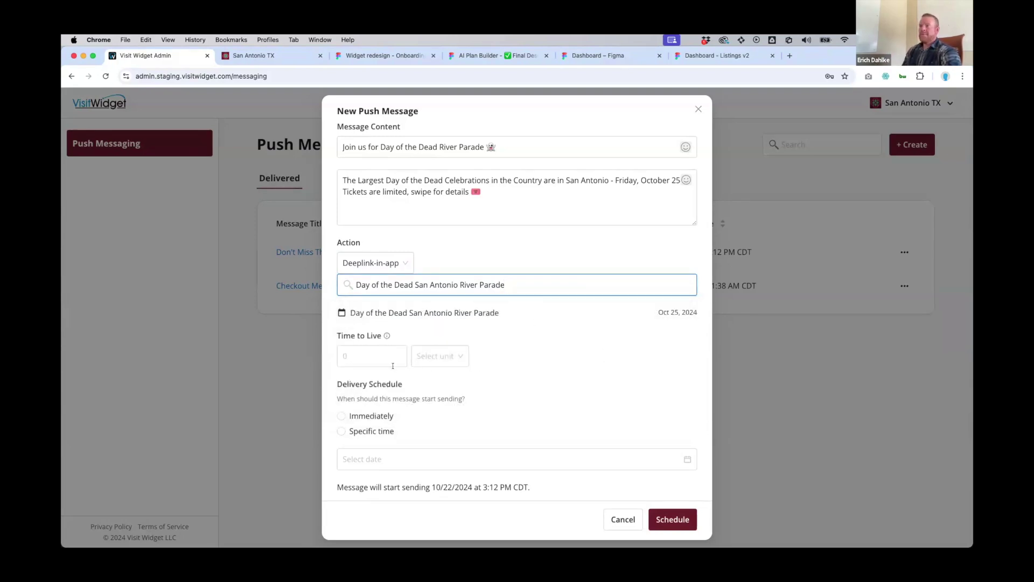
Set the push message's Time to Live to 1 day.
{"action": "left_click", "coordinate": [339, 355]}
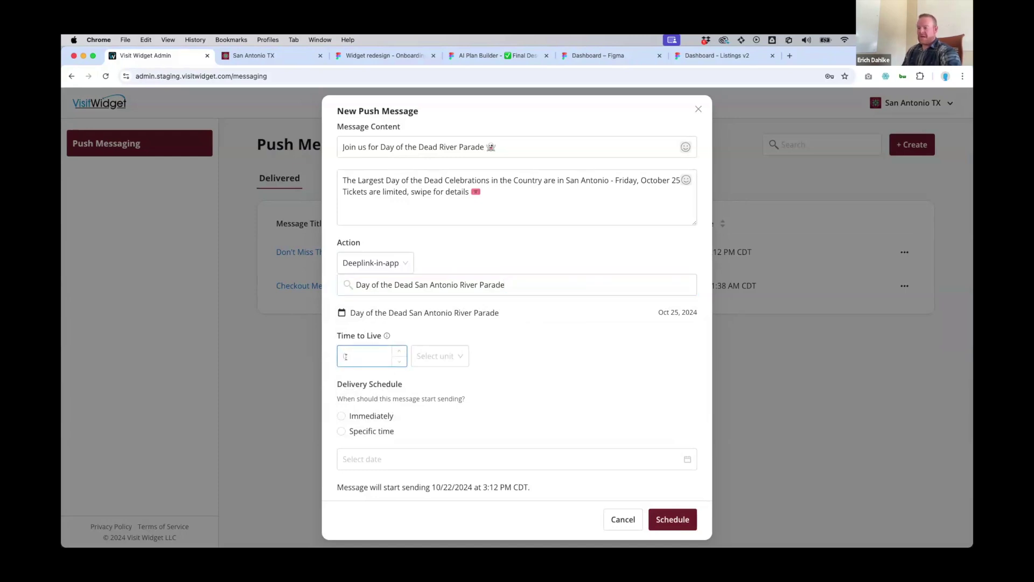
{"action": "type", "text": "1"}
{"action": "left_click", "coordinate": [435, 361]}
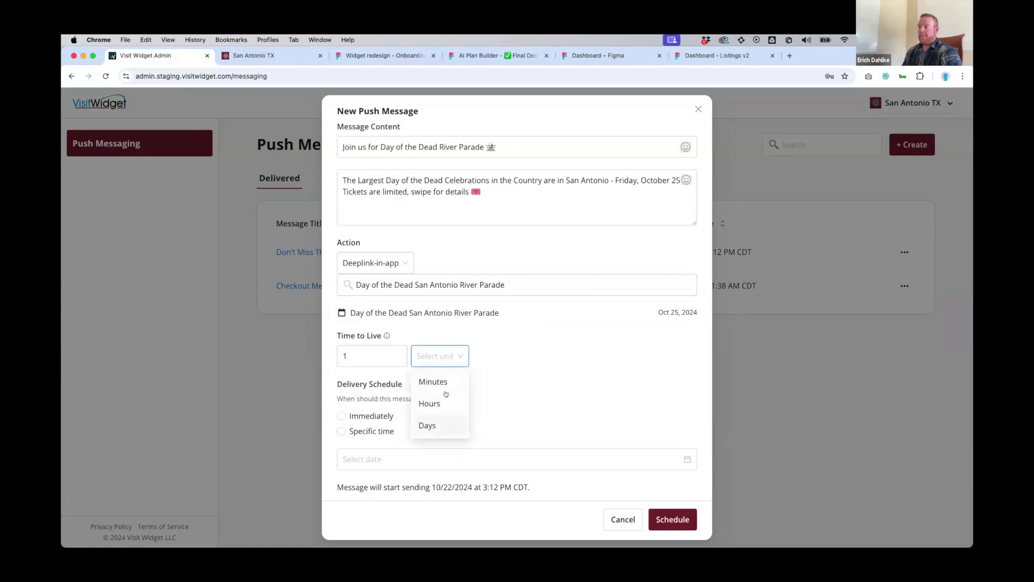
{"action": "left_click", "coordinate": [446, 426]}
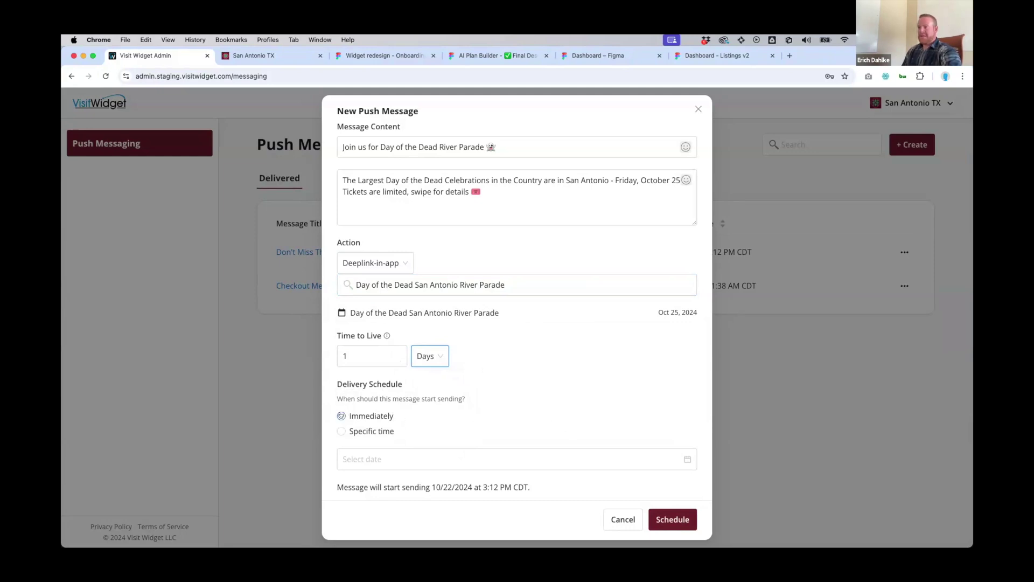
Set the delivery schedule to a specific time, 10/25/2024 at 10:00 AM CDT.
{"action": "left_click", "coordinate": [341, 415]}
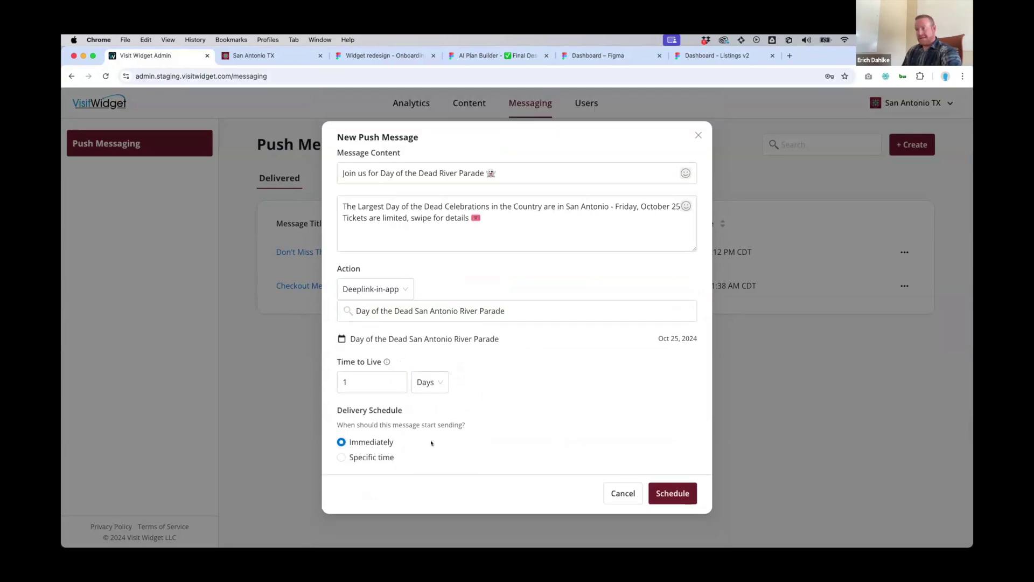
{"action": "left_click", "coordinate": [341, 457]}
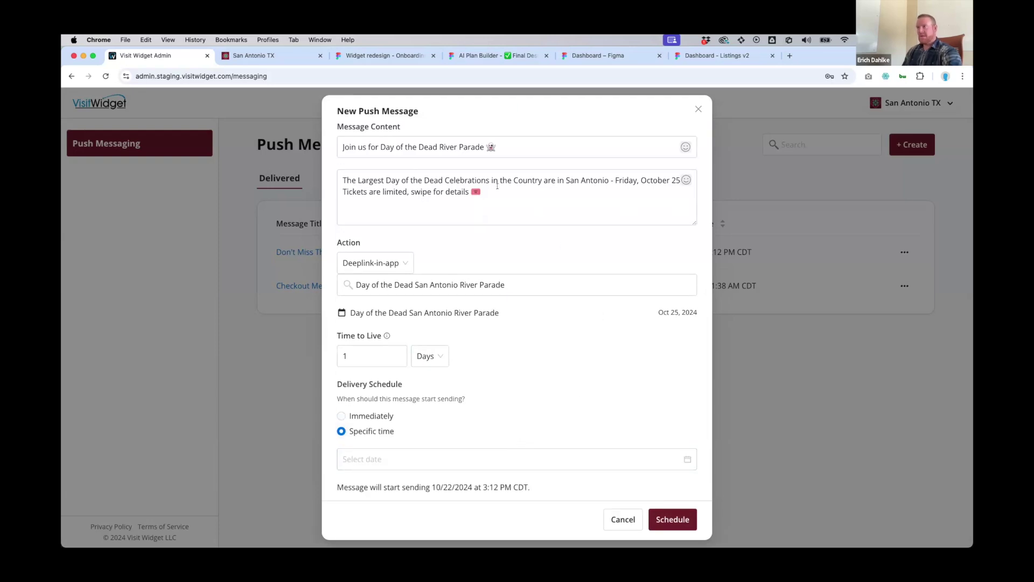
{"action": "left_click", "coordinate": [687, 461]}
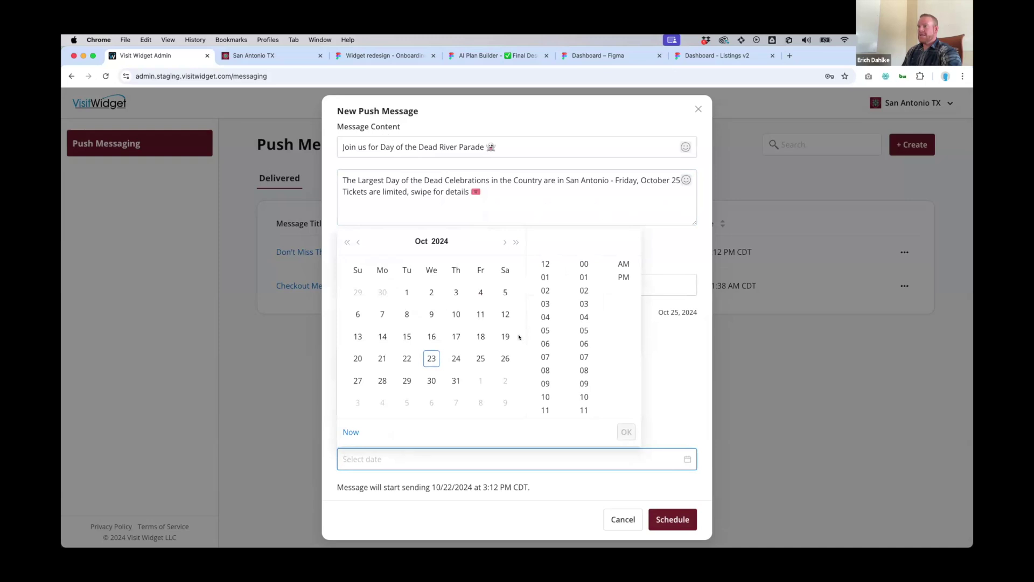
{"action": "left_click", "coordinate": [481, 358]}
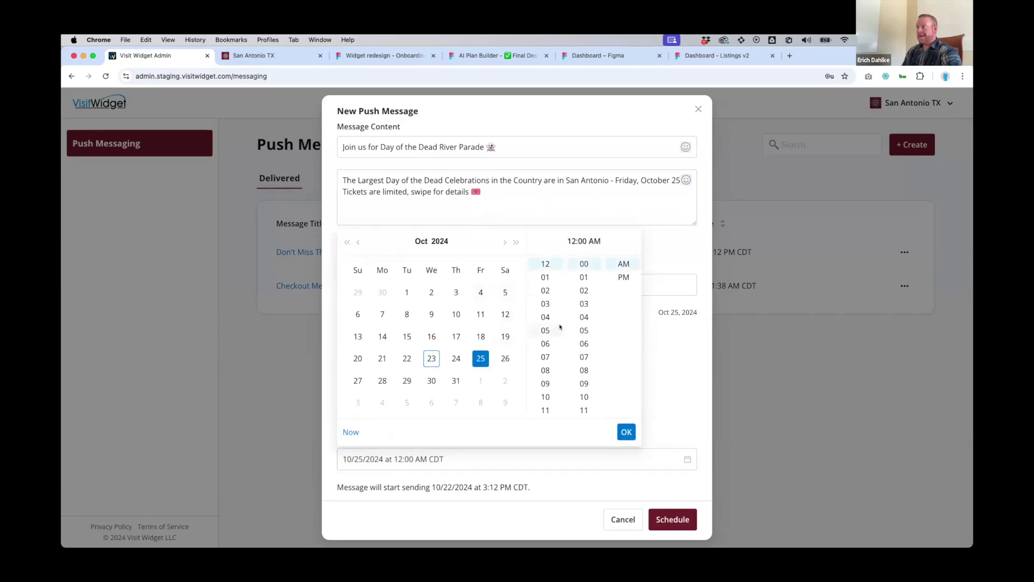
{"action": "left_click", "coordinate": [545, 397]}
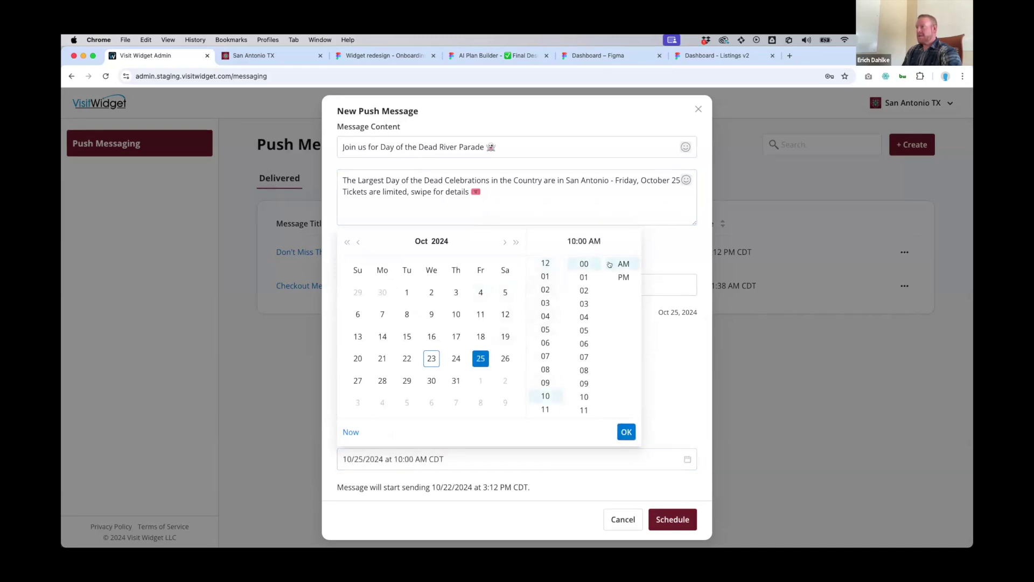
{"action": "left_click", "coordinate": [626, 431]}
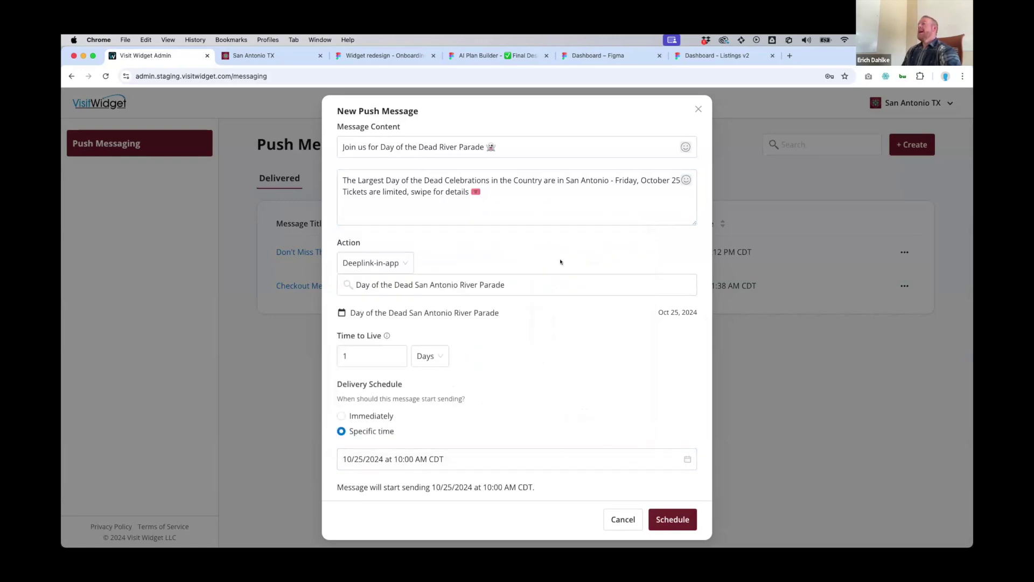
Try the message action as a deeplink to the Events menu item and as Launch app.
{"action": "left_click", "coordinate": [403, 263]}
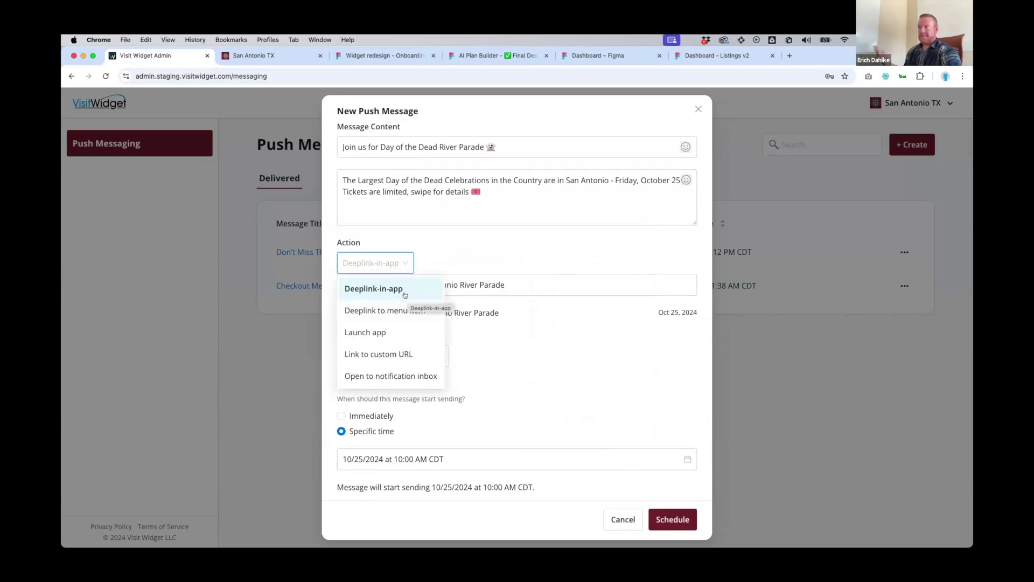
{"action": "left_click", "coordinate": [378, 310]}
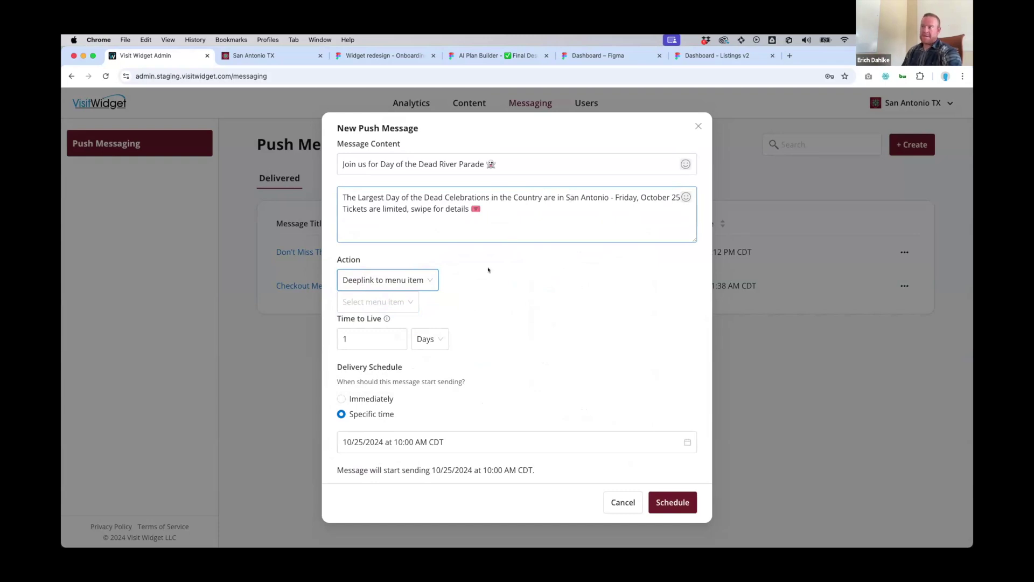
{"action": "left_click", "coordinate": [406, 302]}
{"action": "left_click", "coordinate": [374, 393]}
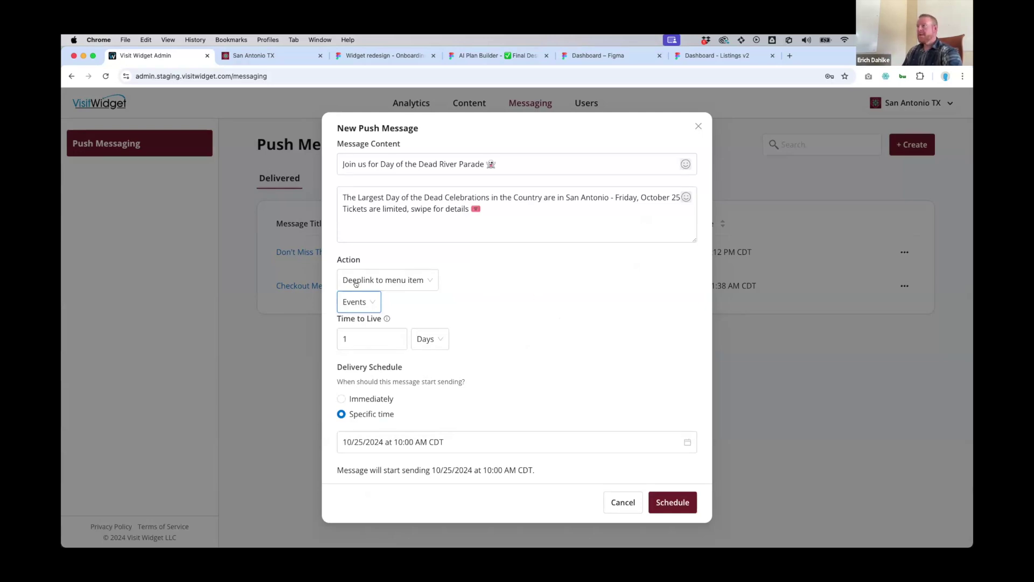
{"action": "left_click", "coordinate": [418, 284]}
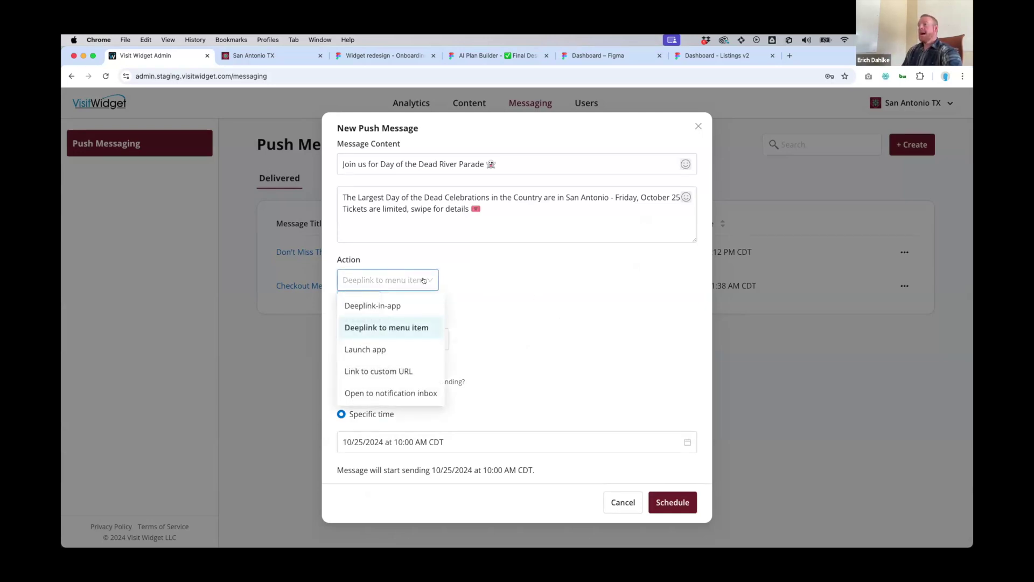
{"action": "left_click", "coordinate": [387, 351]}
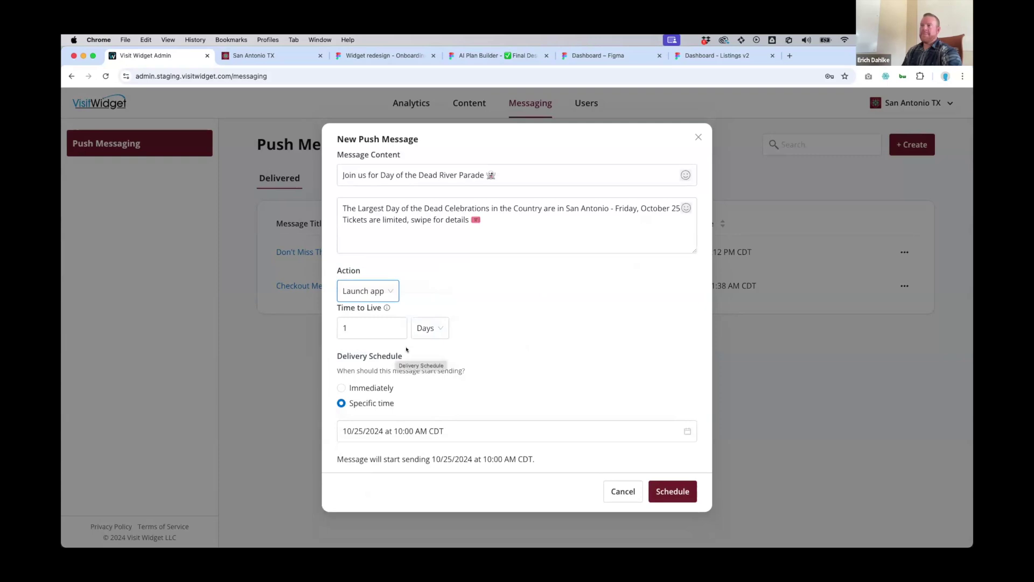
{"action": "left_click", "coordinate": [385, 293]}
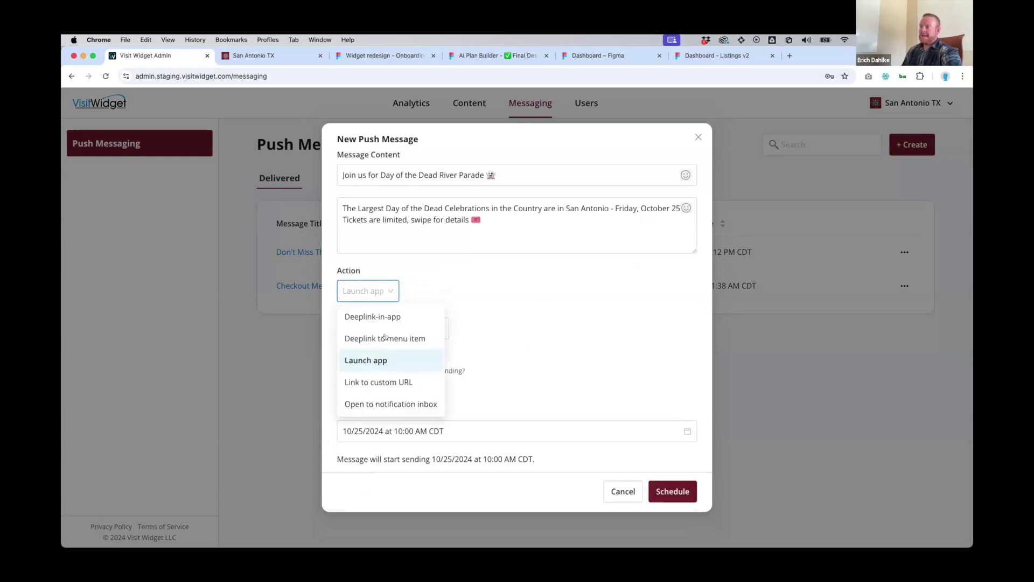
{"action": "left_click", "coordinate": [401, 381]}
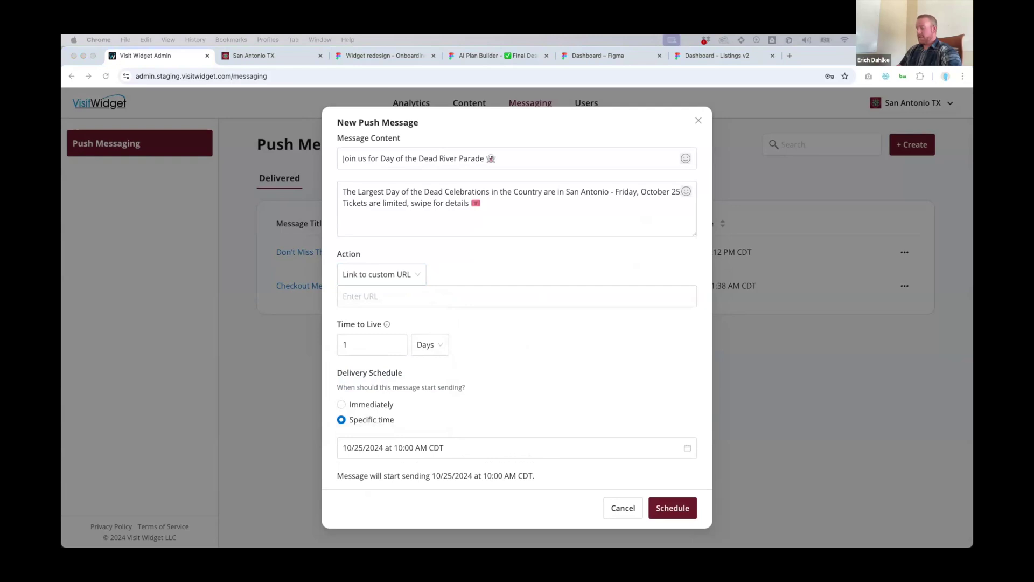
{"action": "left_click", "coordinate": [382, 293]}
{"action": "type", "text": "https://www.thesanantonioriverwalk.com/events/day-of-the-dead-san-antonio/tickets/"}
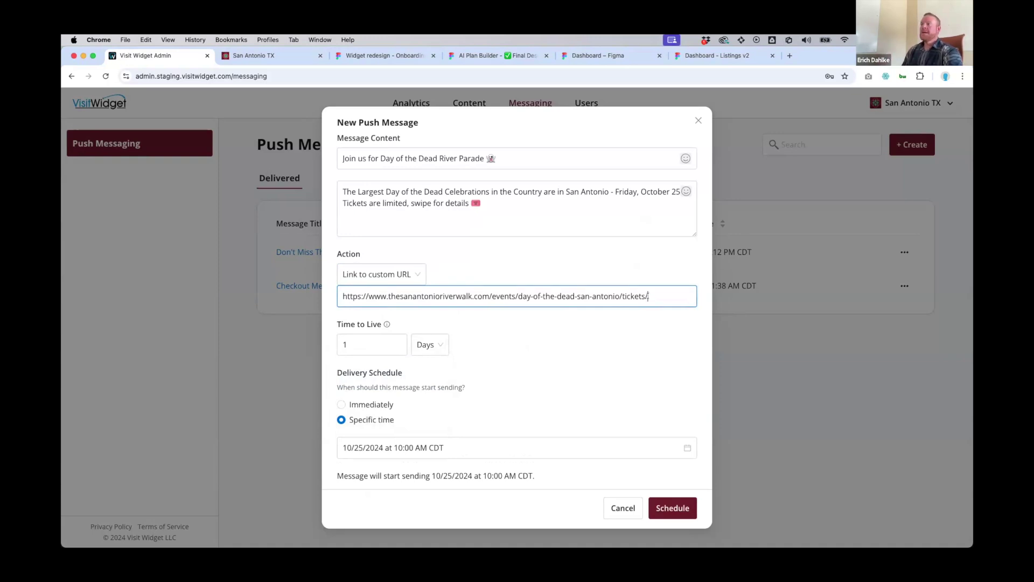
Set the message action to Open to notification inbox and highlight the full body text.
{"action": "left_click", "coordinate": [408, 275]}
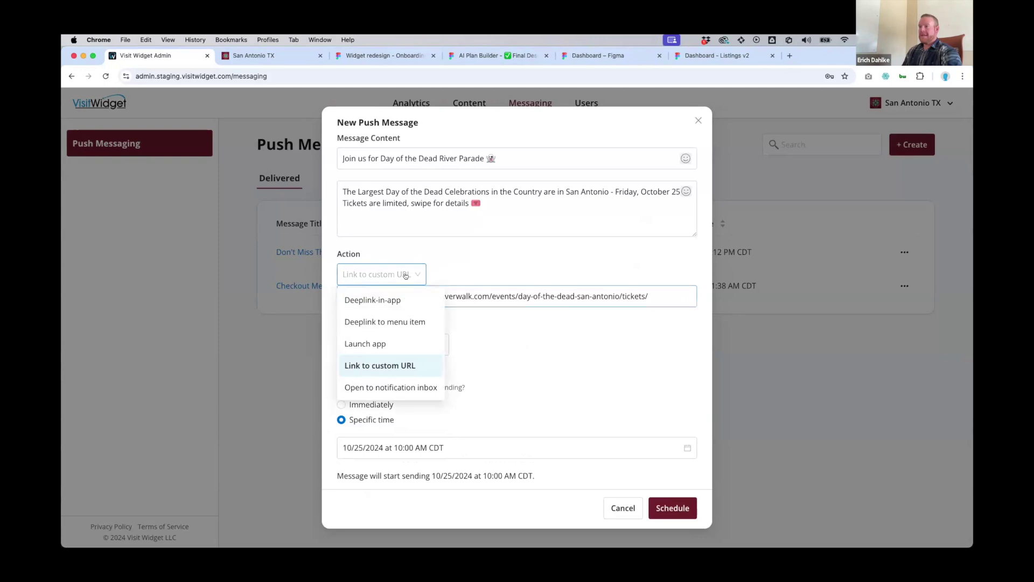
{"action": "left_click", "coordinate": [381, 388]}
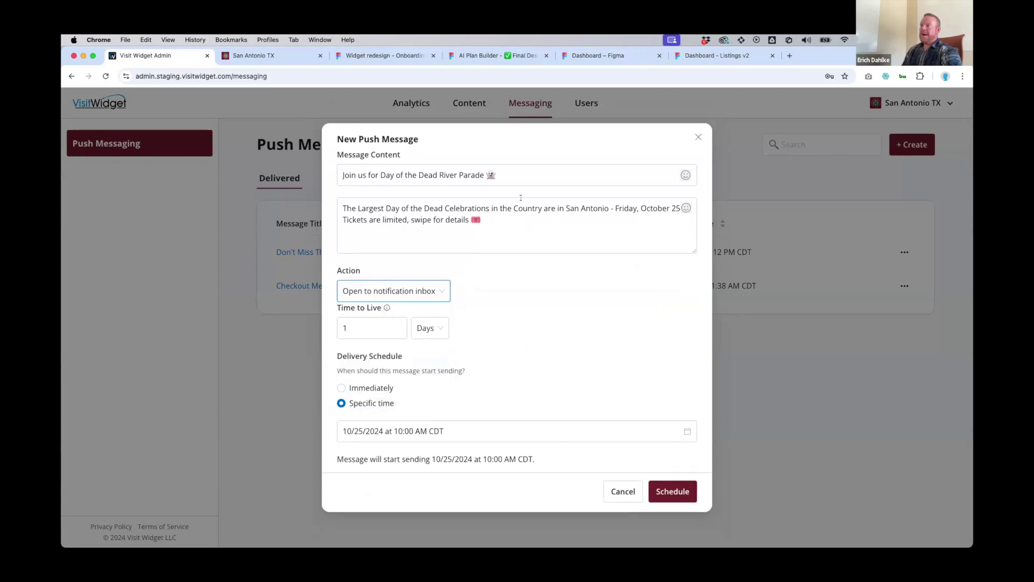
{"action": "left_click_drag", "start_coordinate": [340, 205], "coordinate": [504, 216]}
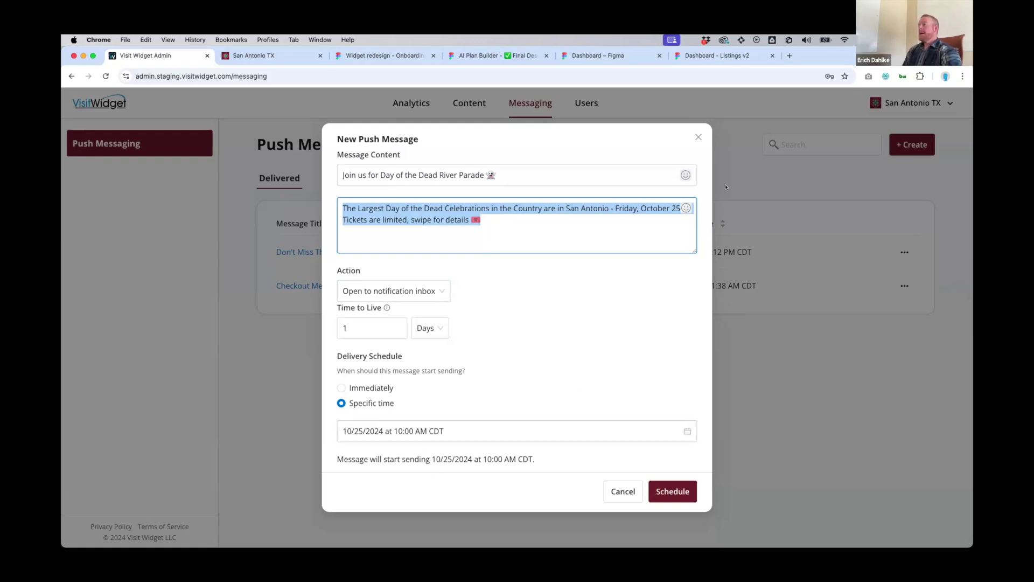
Decline leaving the new push message without saving, and schedule it.
{"action": "left_click", "coordinate": [698, 137]}
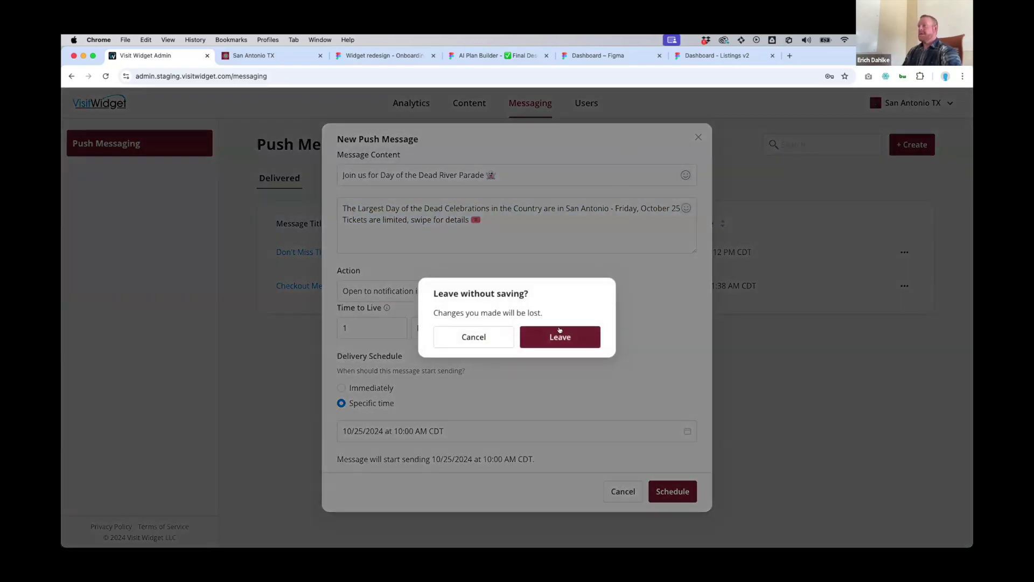
{"action": "left_click", "coordinate": [465, 338]}
{"action": "left_click", "coordinate": [682, 491]}
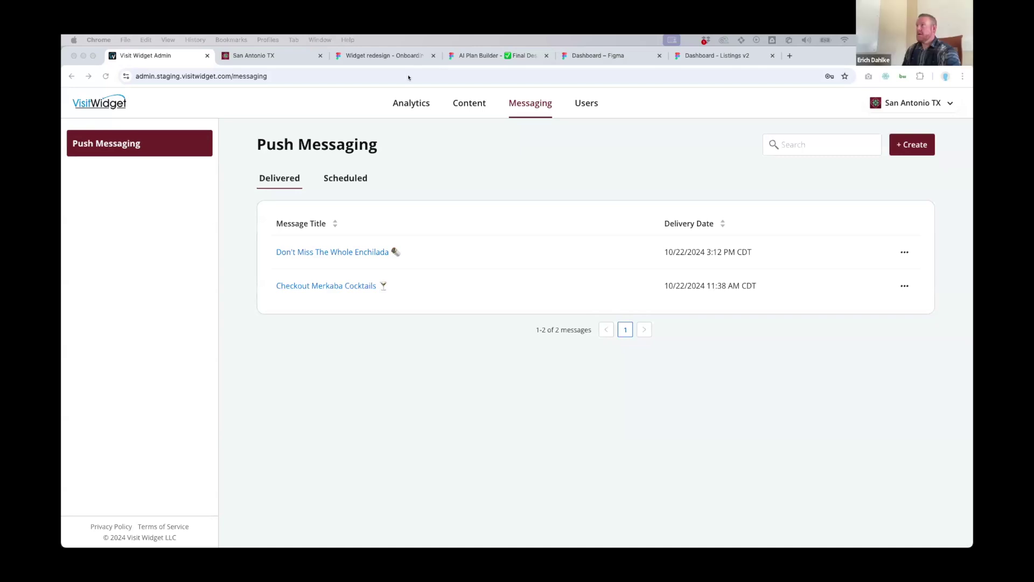
View the list of app users for San Antonio TX with their check-ins and account dates.
{"action": "left_click", "coordinate": [586, 103]}
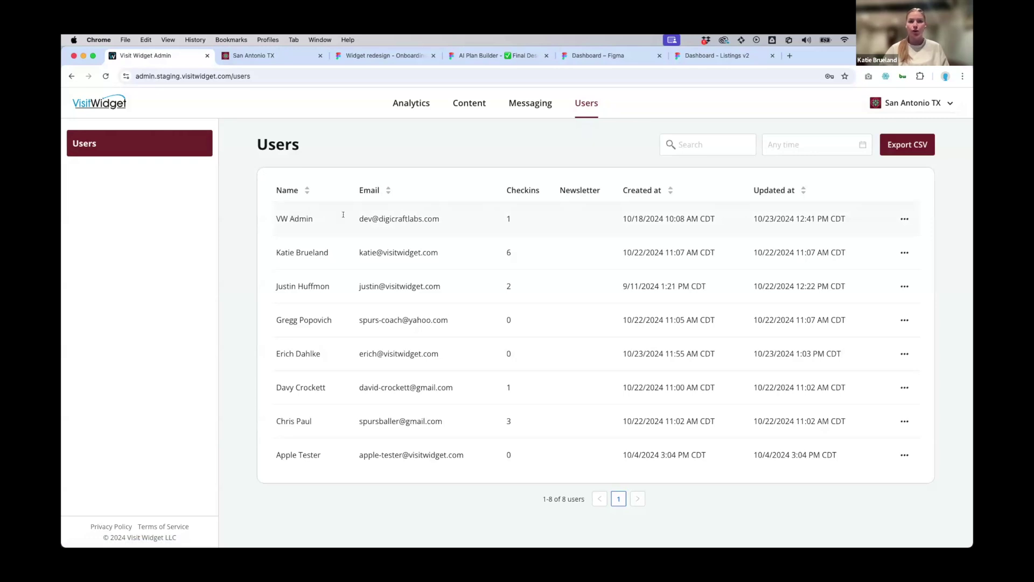
Export the users list as a CSV file, and search the list for a user by first name.
{"action": "left_click", "coordinate": [927, 144]}
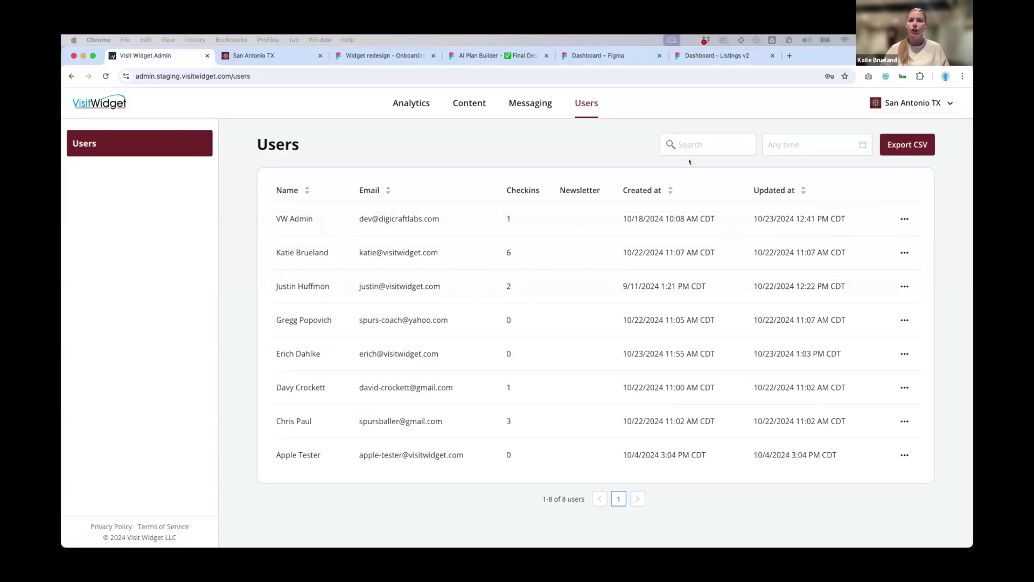
{"action": "left_click", "coordinate": [701, 145]}
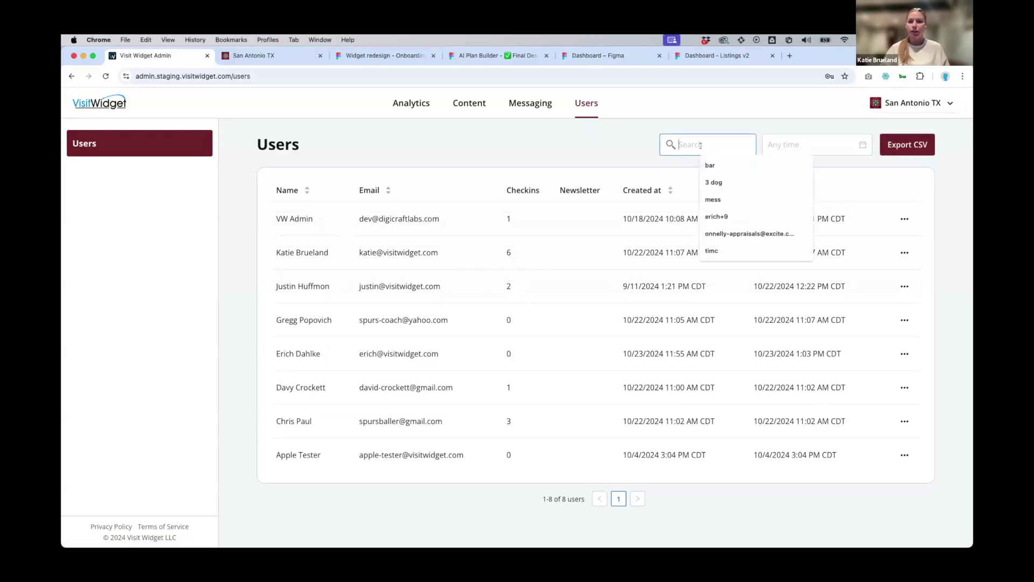
{"action": "type", "text": "davy"}
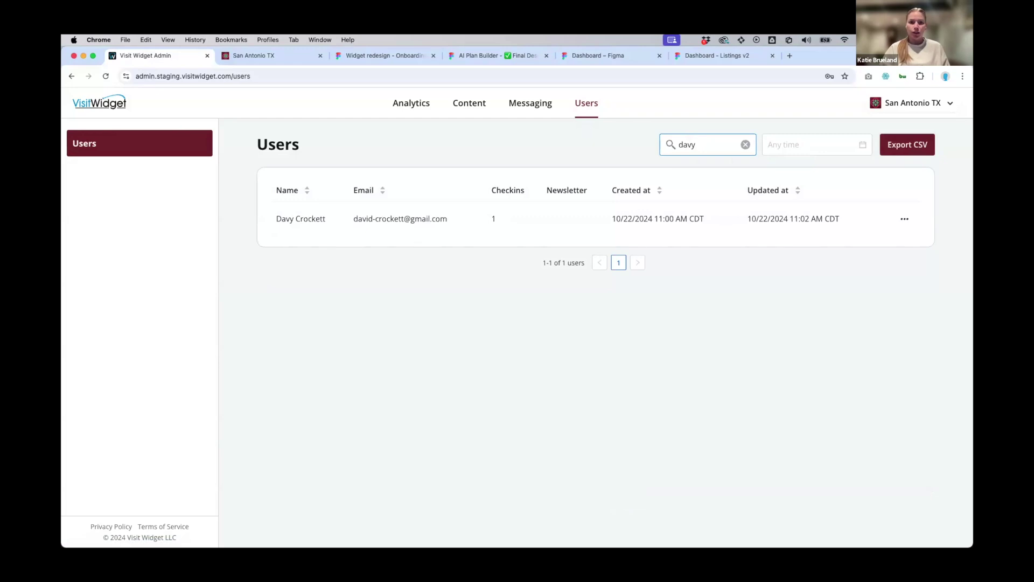
{"action": "left_click", "coordinate": [741, 144]}
Filter the users list by the date range 10/1/2024 to 10/5/2024, and clear the date filter.
{"action": "left_click", "coordinate": [835, 143]}
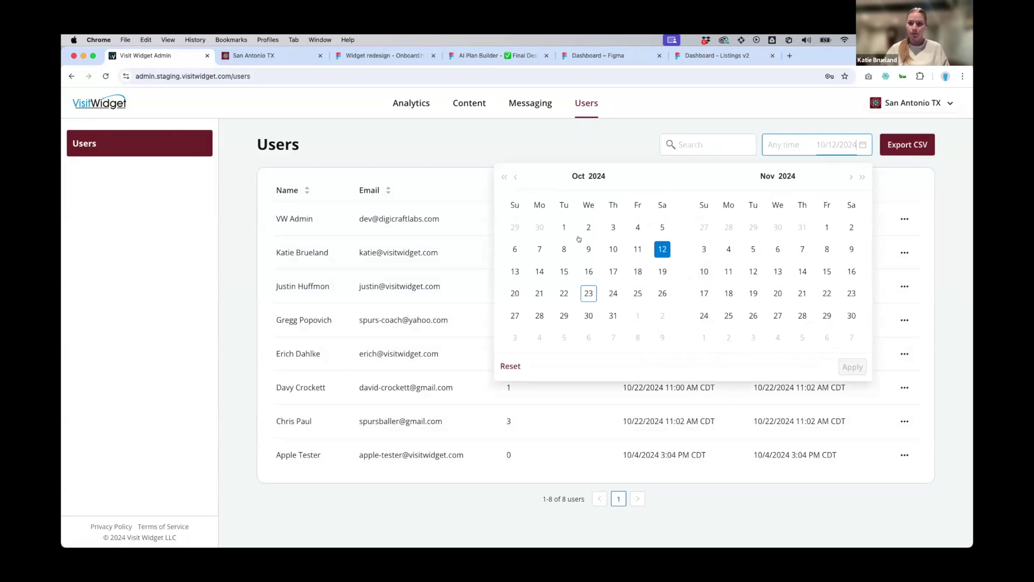
{"action": "left_click", "coordinate": [564, 227]}
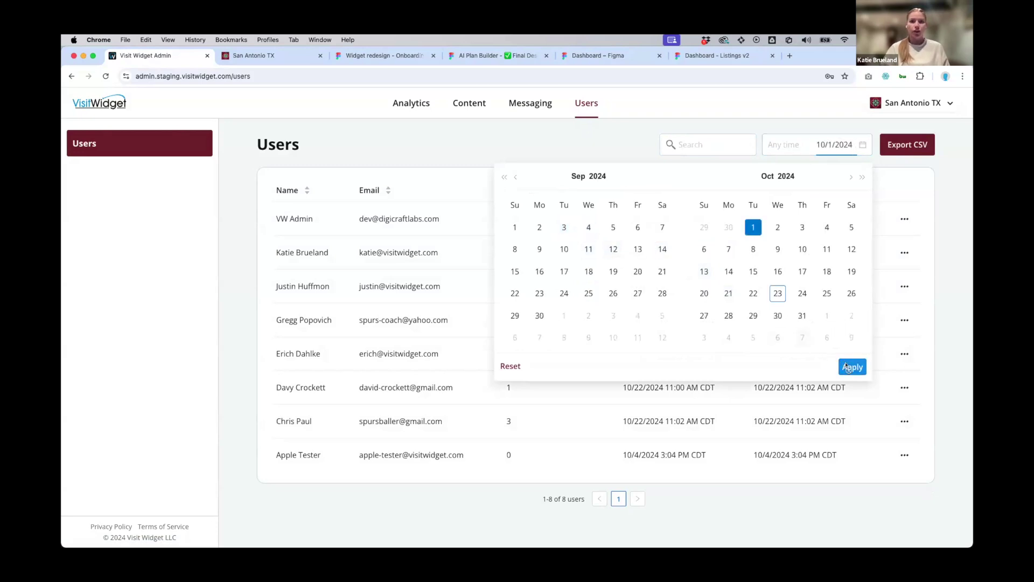
{"action": "left_click", "coordinate": [852, 226]}
{"action": "left_click", "coordinate": [848, 365]}
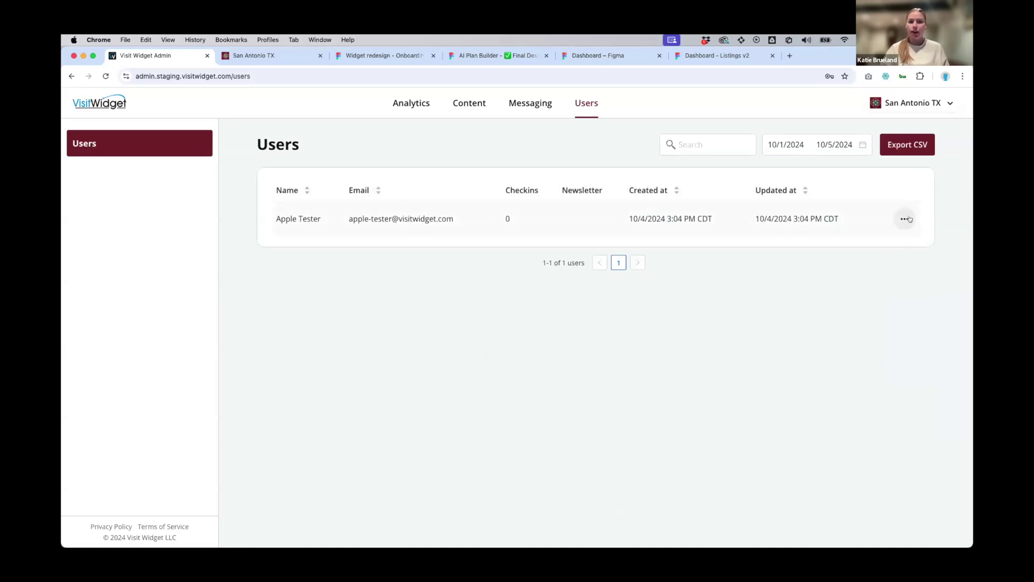
{"action": "left_click", "coordinate": [861, 145]}
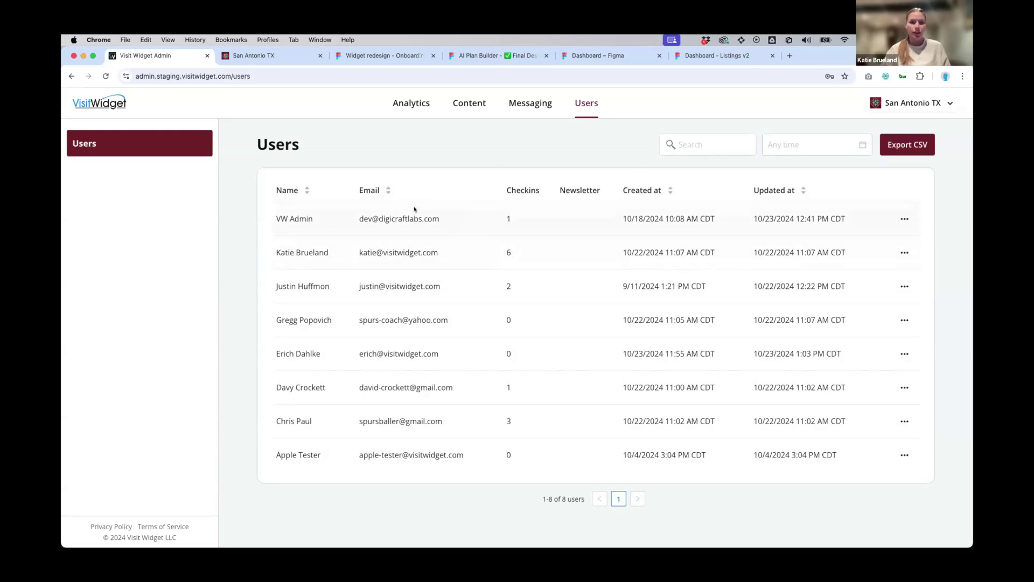
Sort the users list by name in ascending order and view the second user's check-in locations.
{"action": "left_click", "coordinate": [307, 191]}
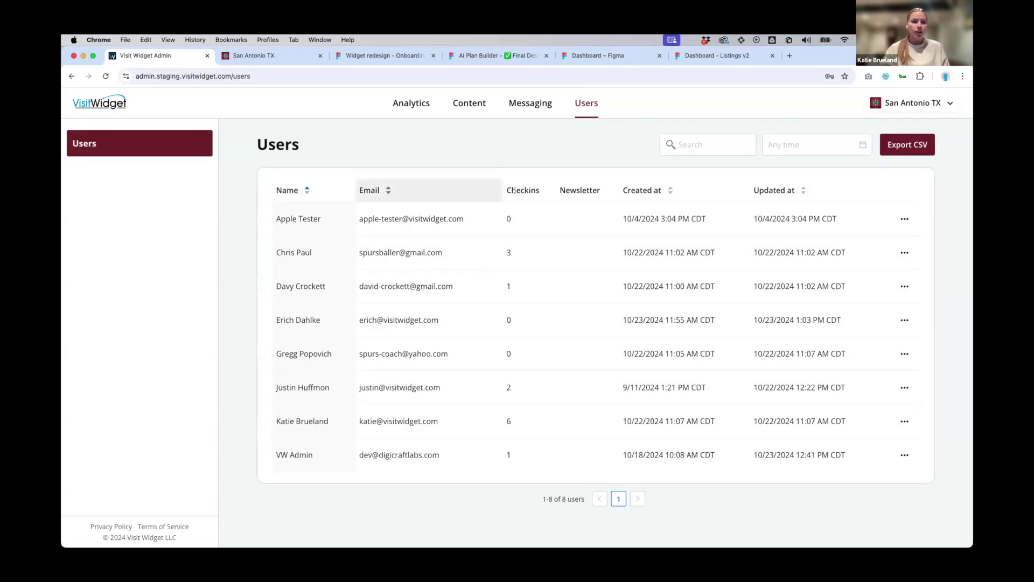
{"action": "mouse_move", "coordinate": [507, 252]}
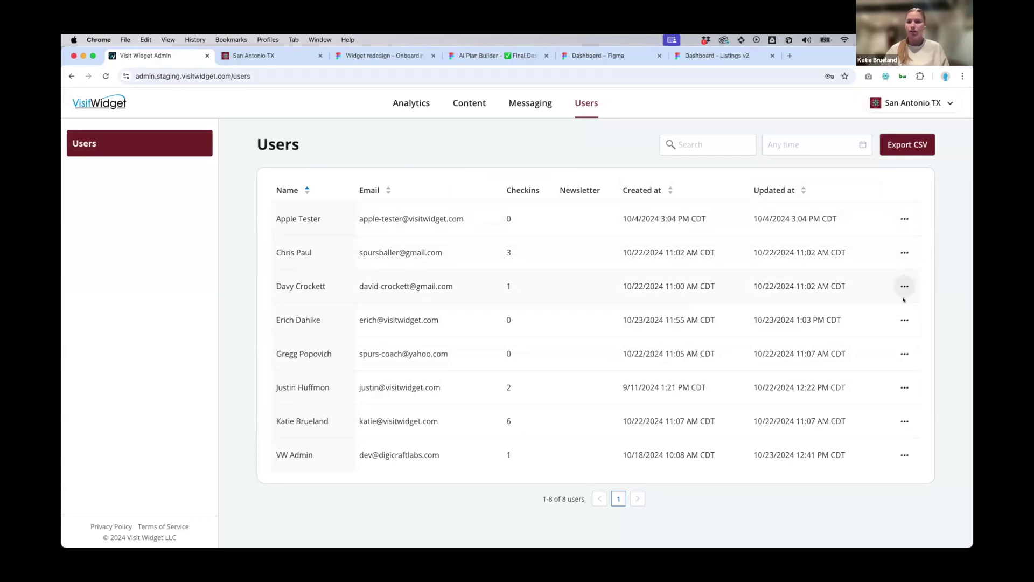
Start adding check-ins for the fourth user: search for "bar" and select Naranja Tequila & Mezcal Bar with the Top Spots for Margaritas in San Antonio challenge.
{"action": "left_click", "coordinate": [904, 319]}
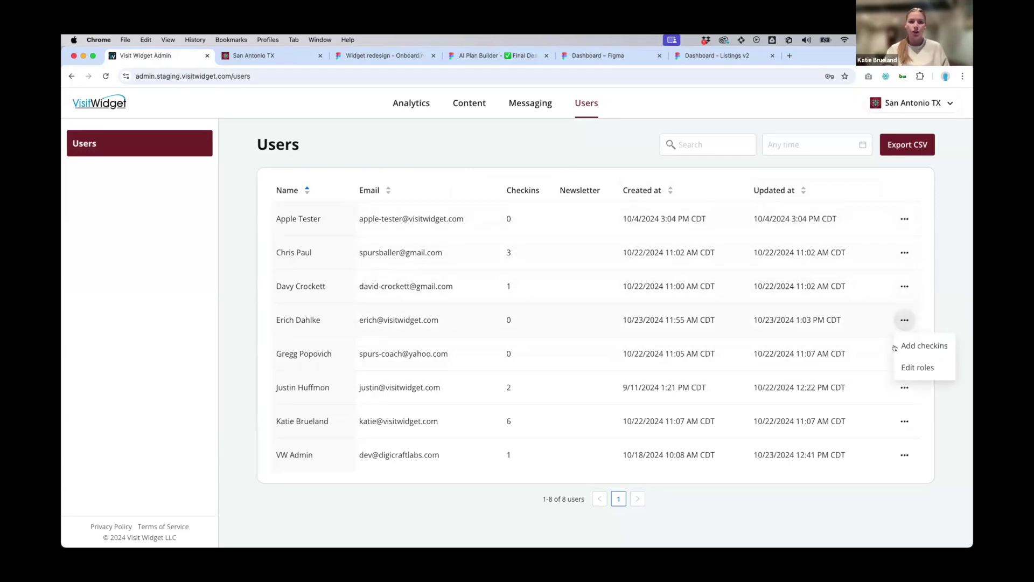
{"action": "left_click", "coordinate": [912, 345]}
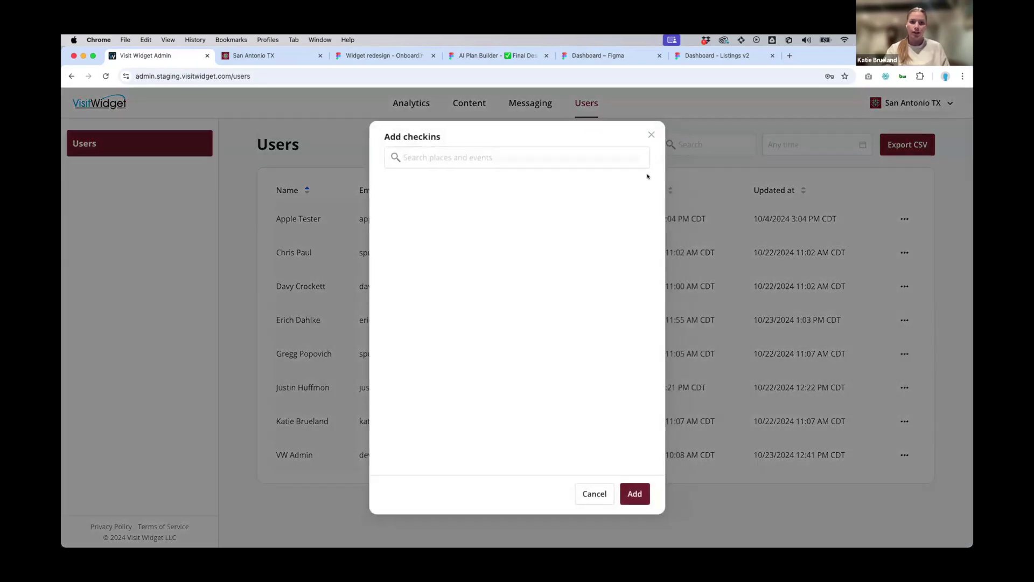
{"action": "left_click", "coordinate": [491, 153]}
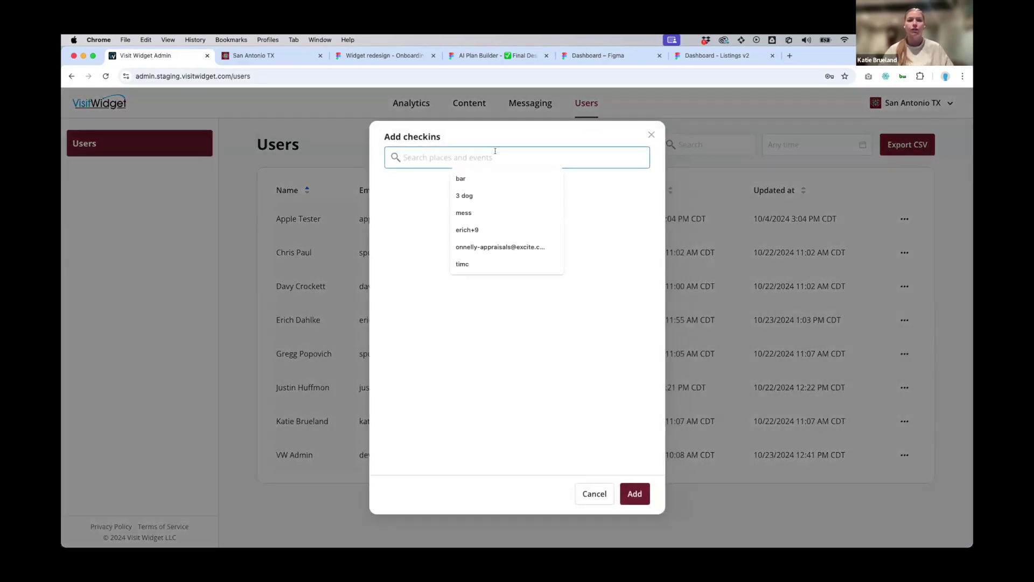
{"action": "left_click", "coordinate": [604, 193]}
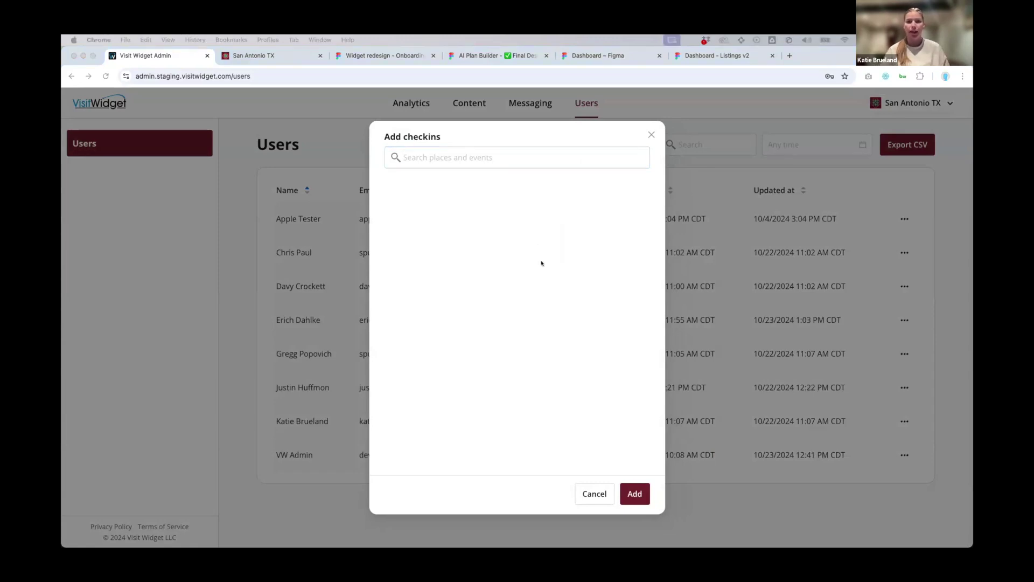
{"action": "left_click", "coordinate": [497, 154]}
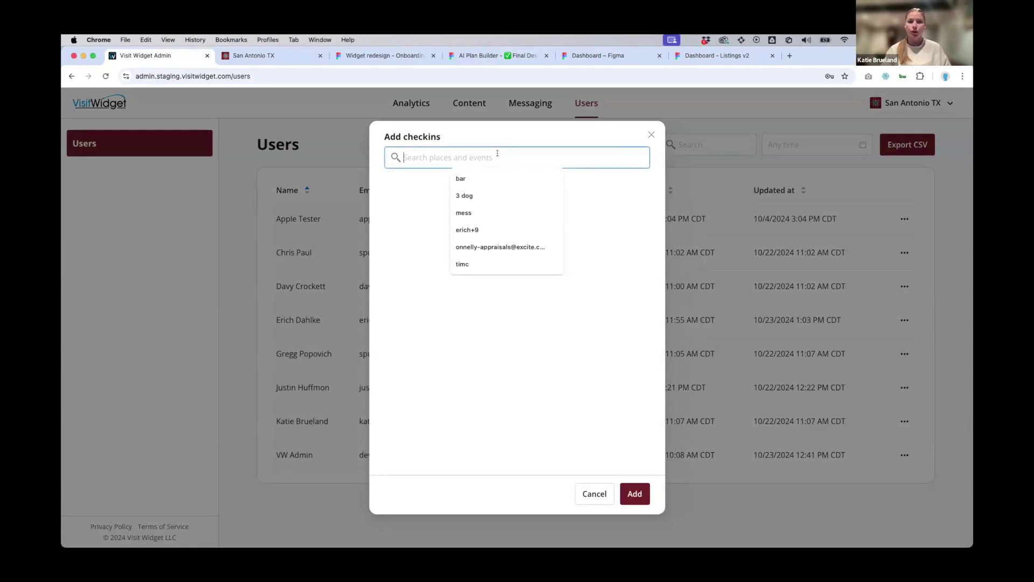
{"action": "type", "text": "bar"}
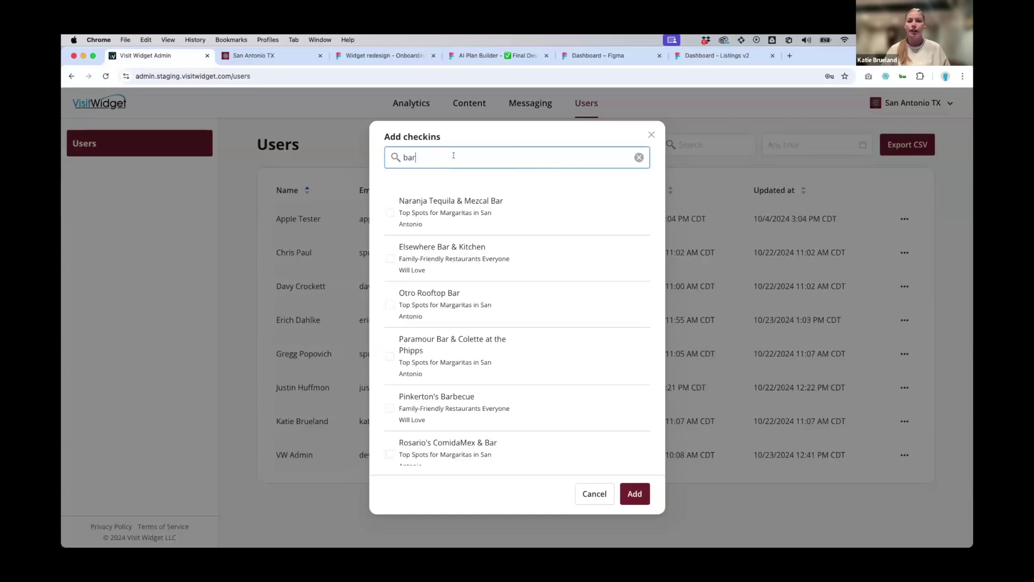
{"action": "left_click", "coordinate": [389, 213]}
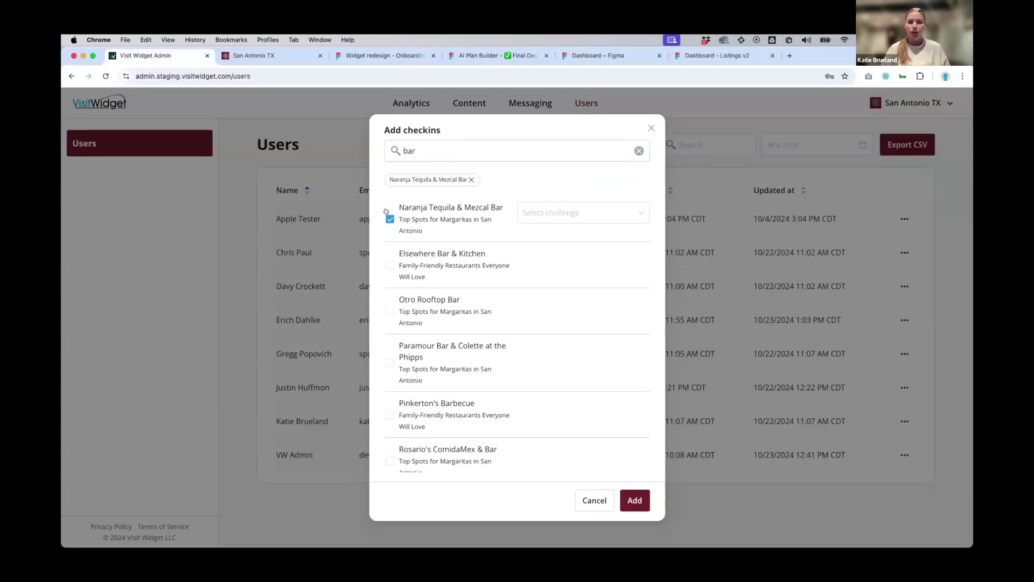
{"action": "left_click", "coordinate": [569, 217]}
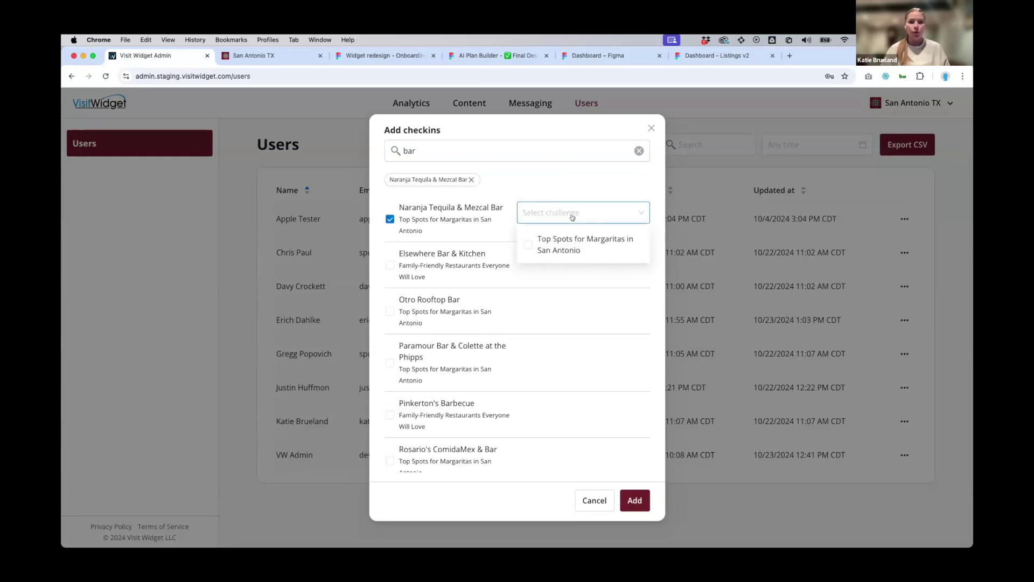
{"action": "left_click", "coordinate": [564, 247]}
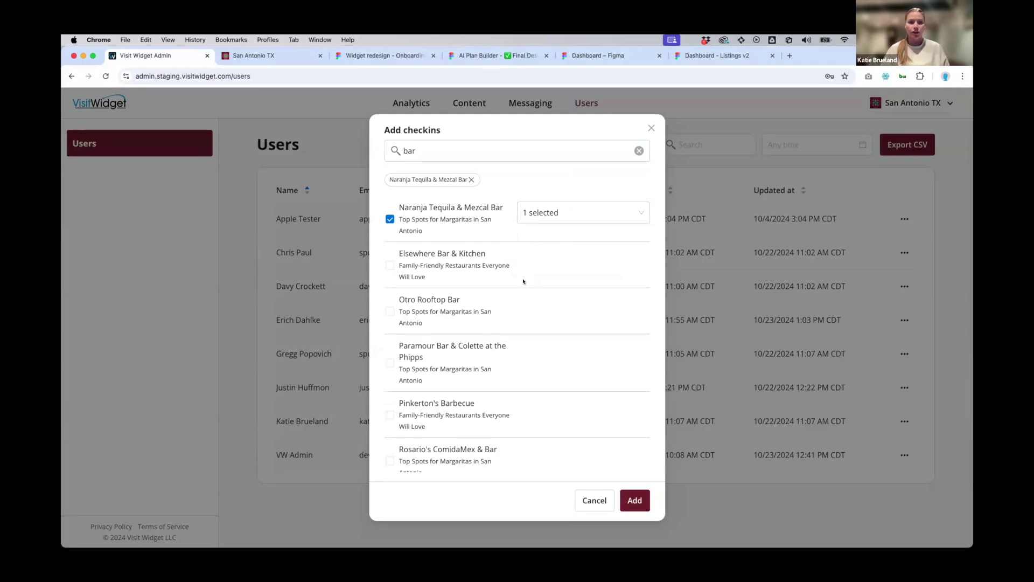
Select Otro Rooftop Bar with the Top Spots for Margaritas in San Antonio challenge and add the chosen check-ins to the user.
{"action": "left_click", "coordinate": [389, 311]}
{"action": "left_click", "coordinate": [523, 309]}
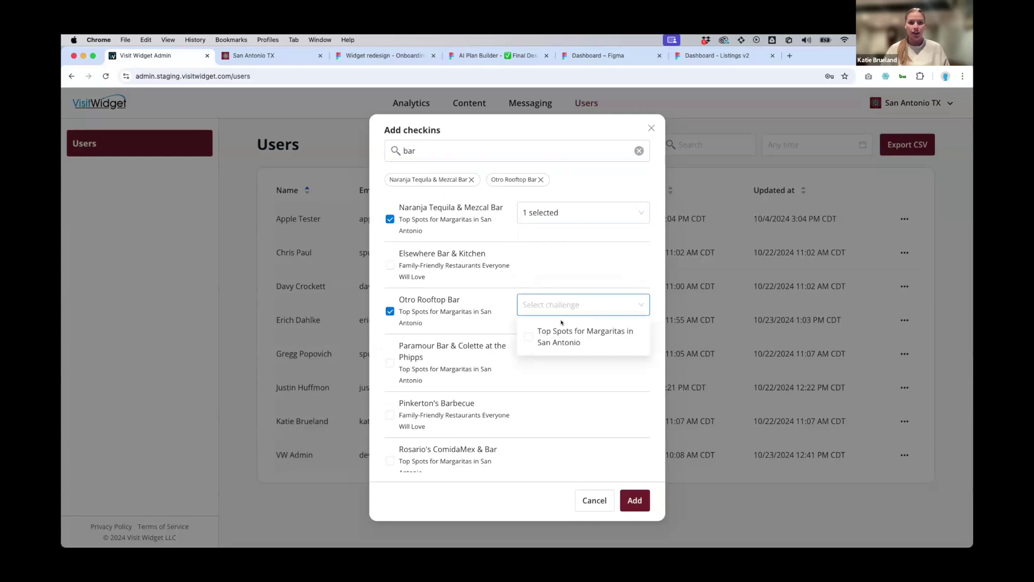
{"action": "left_click", "coordinate": [559, 332]}
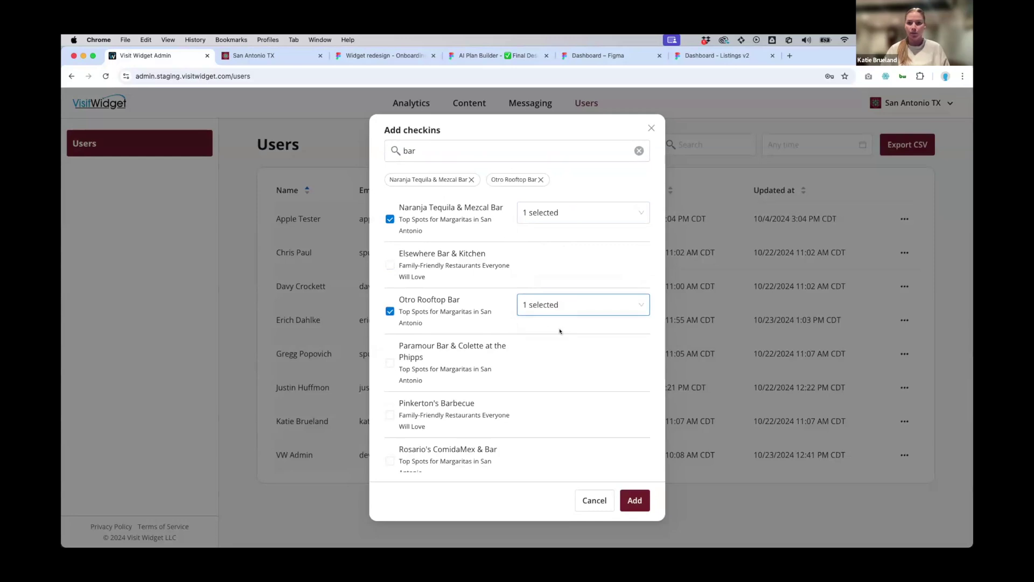
{"action": "left_click", "coordinate": [635, 501]}
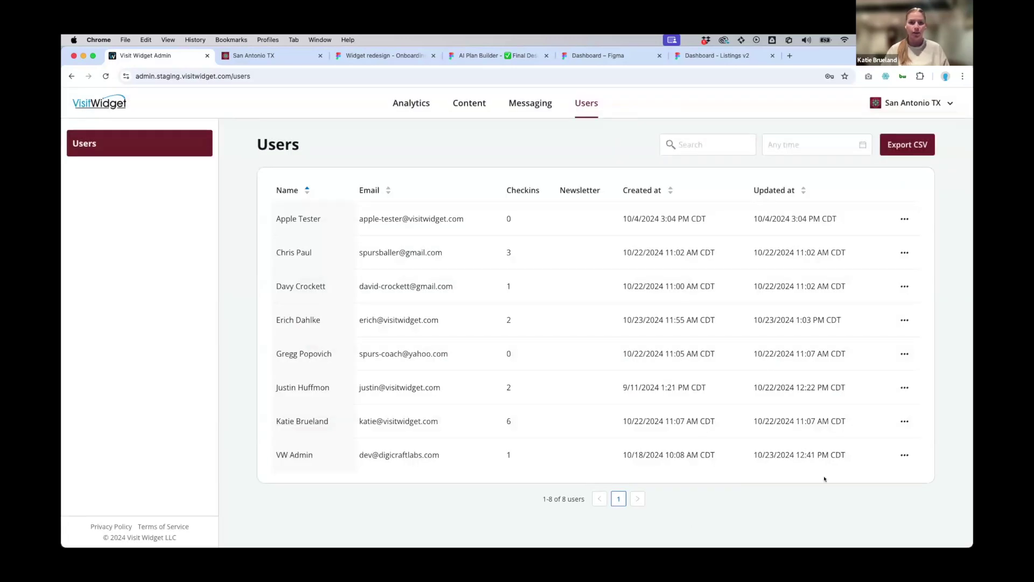
{"action": "mouse_move", "coordinate": [507, 320]}
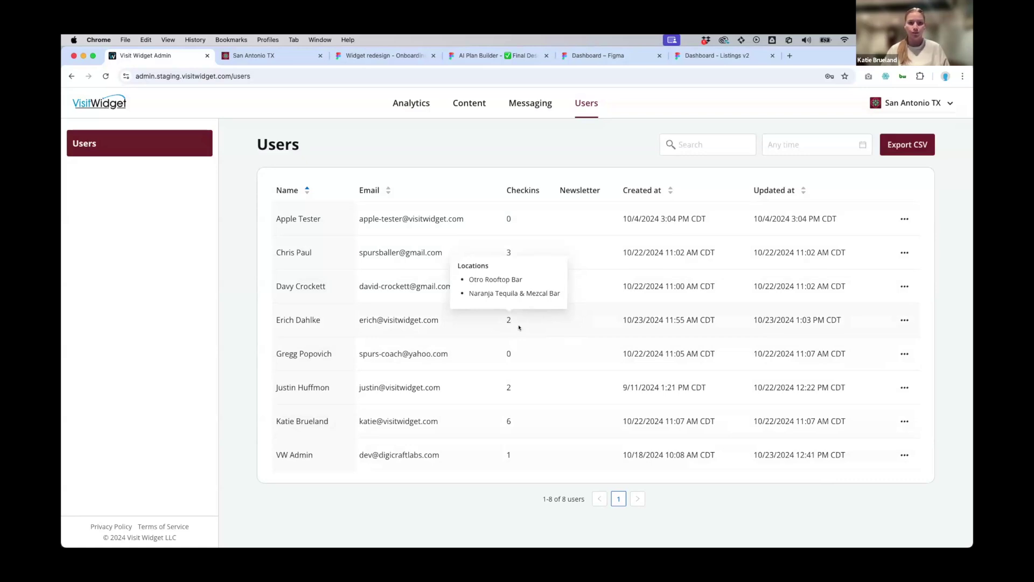
Assign the Admin role to the user with six check-ins and save the role change.
{"action": "left_click", "coordinate": [904, 321]}
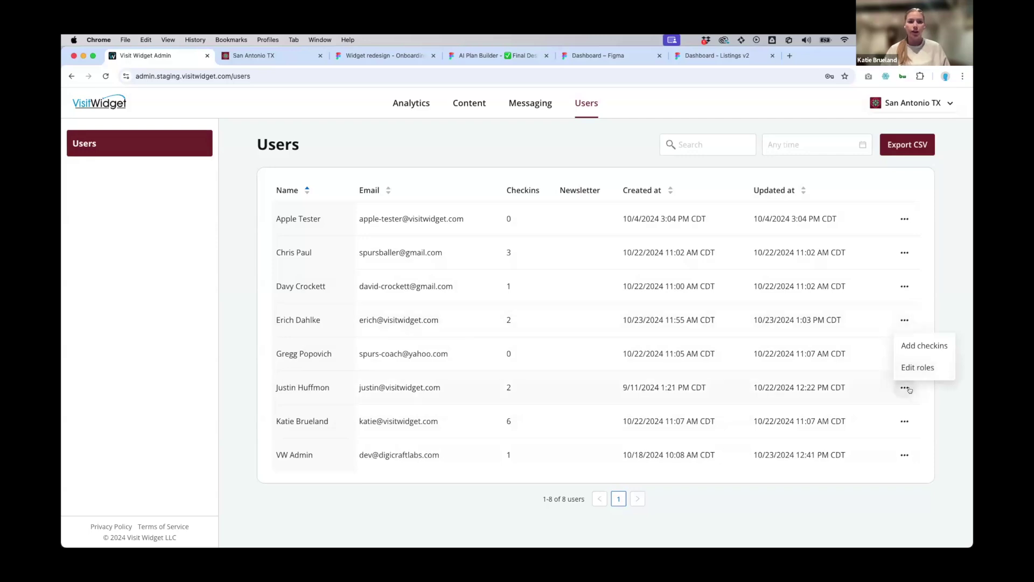
{"action": "left_click", "coordinate": [904, 420]}
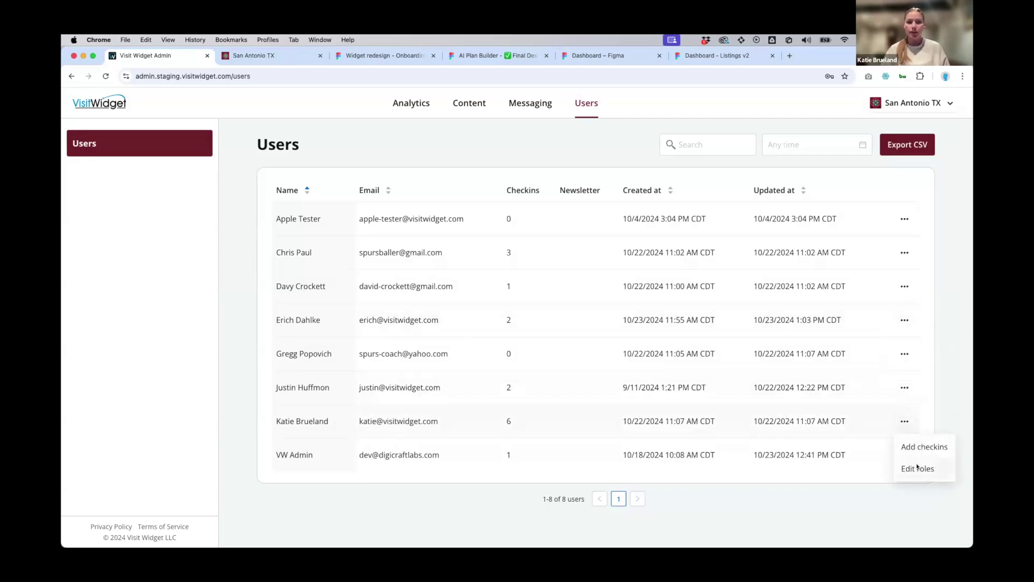
{"action": "left_click", "coordinate": [919, 468]}
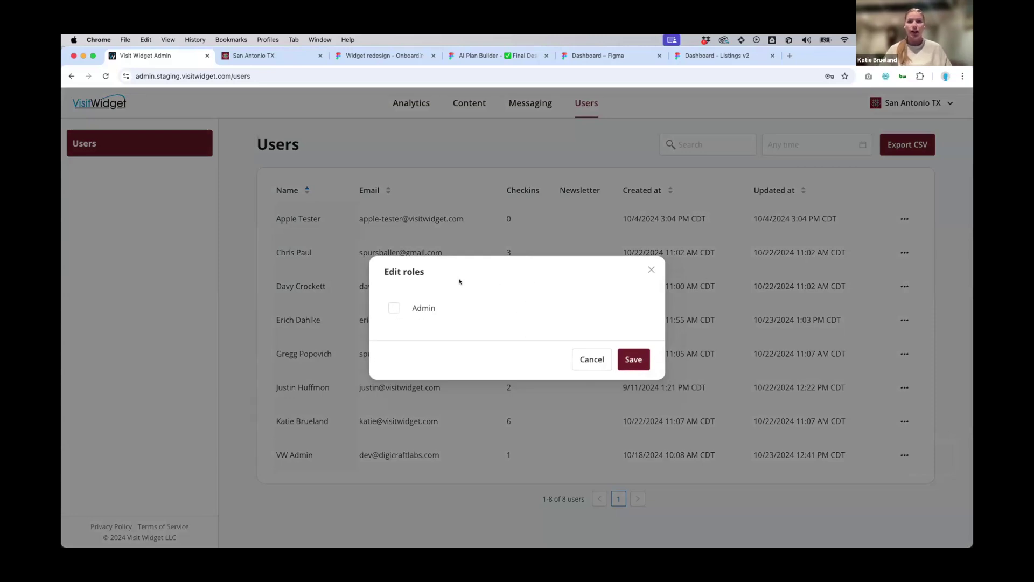
{"action": "left_click", "coordinate": [393, 307]}
{"action": "left_click", "coordinate": [635, 359]}
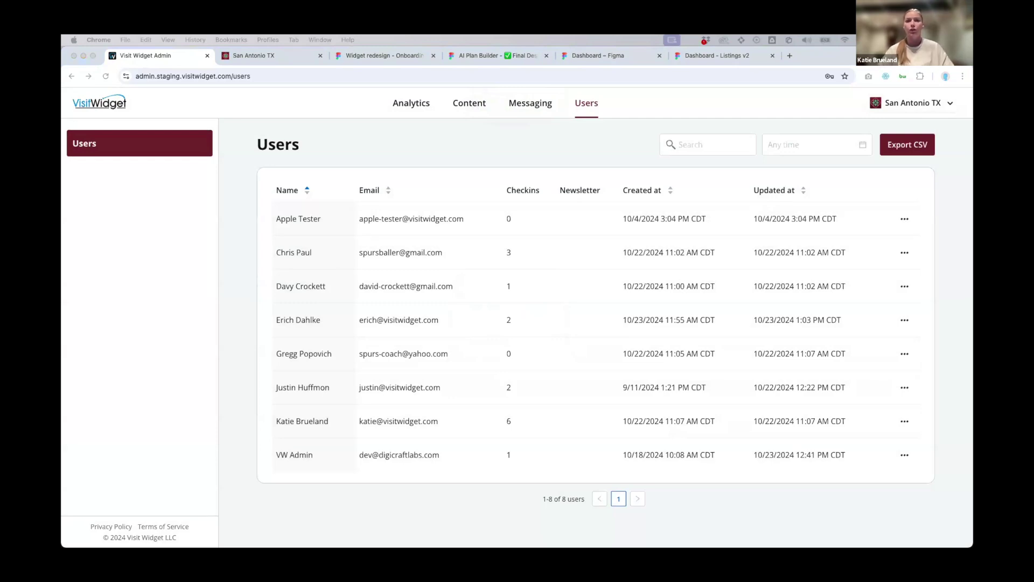
Switch to Mail, view the users export e-mail with its CSV attachment enlarged, and close the message.
{"action": "key", "text": "super+Tab"}
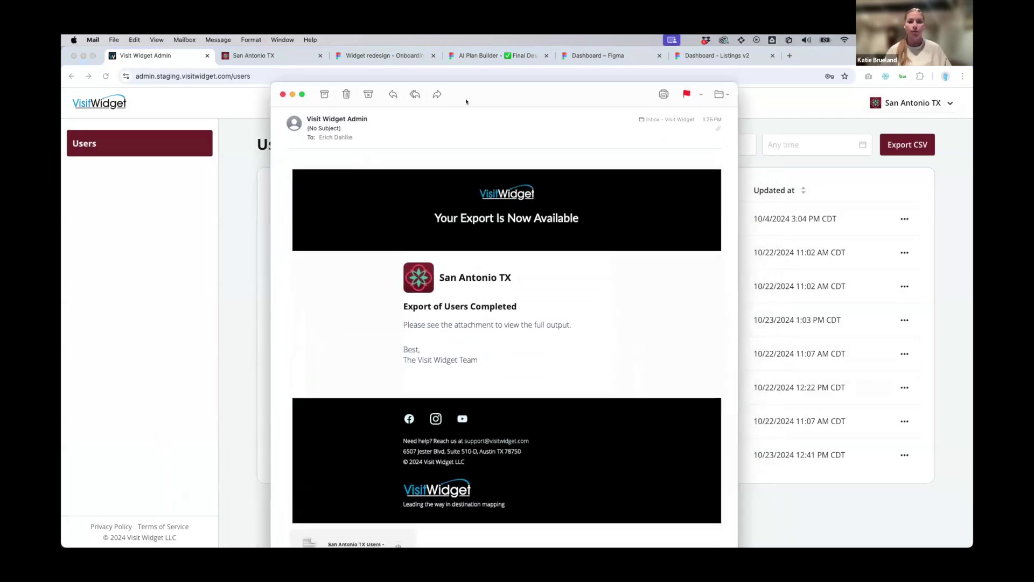
{"action": "double_click", "coordinate": [466, 101]}
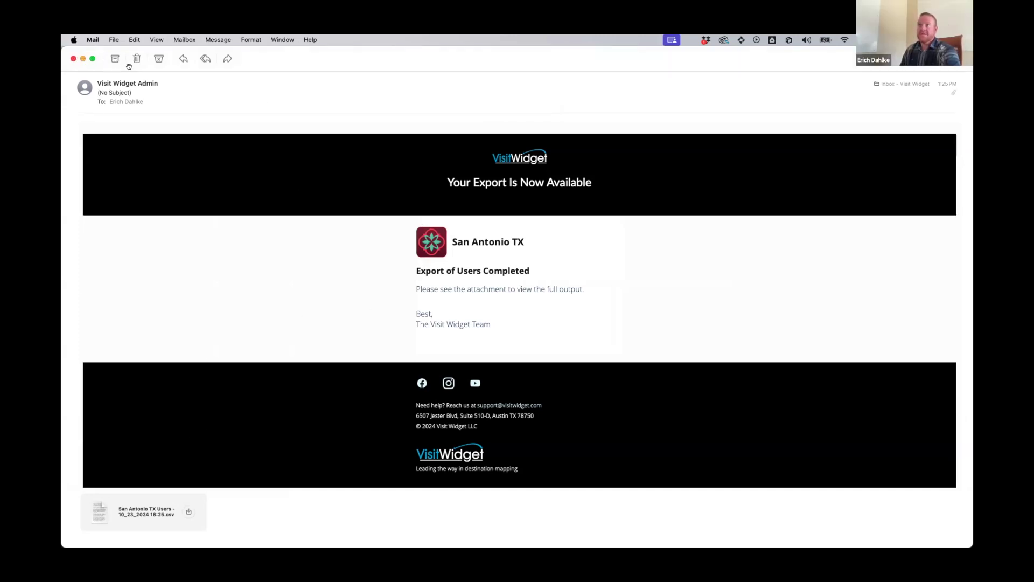
{"action": "key", "text": "super+w"}
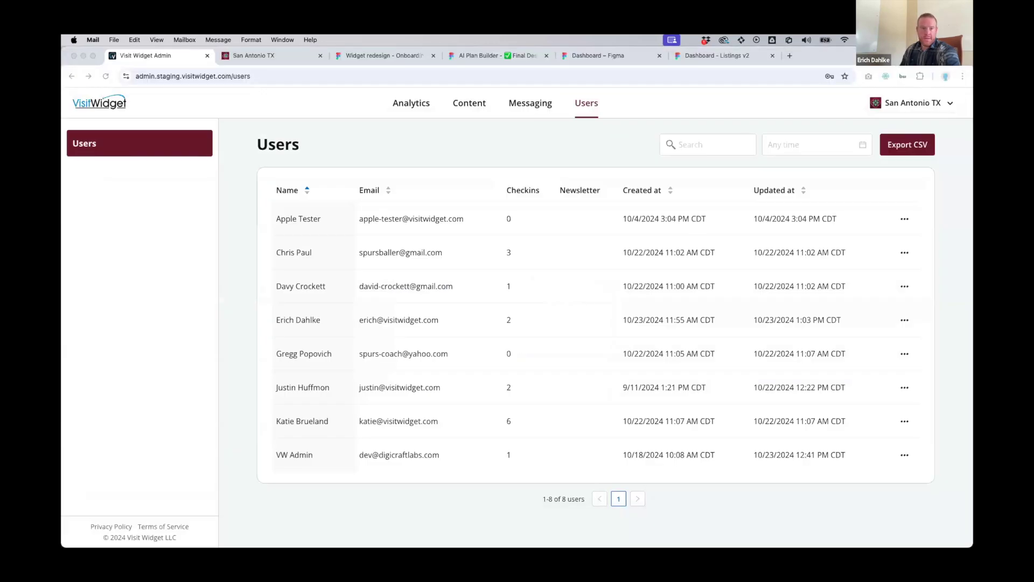
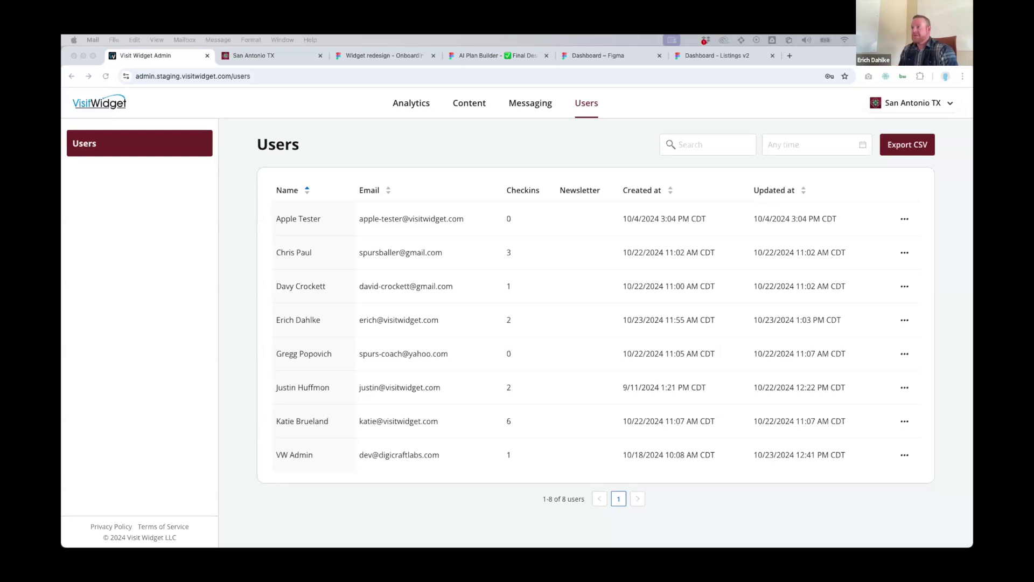
Switch to the Widget redesign prototype in Figma, restart it, and create a trip plan named Fall Break Trip without dates.
{"action": "left_click", "coordinate": [384, 56]}
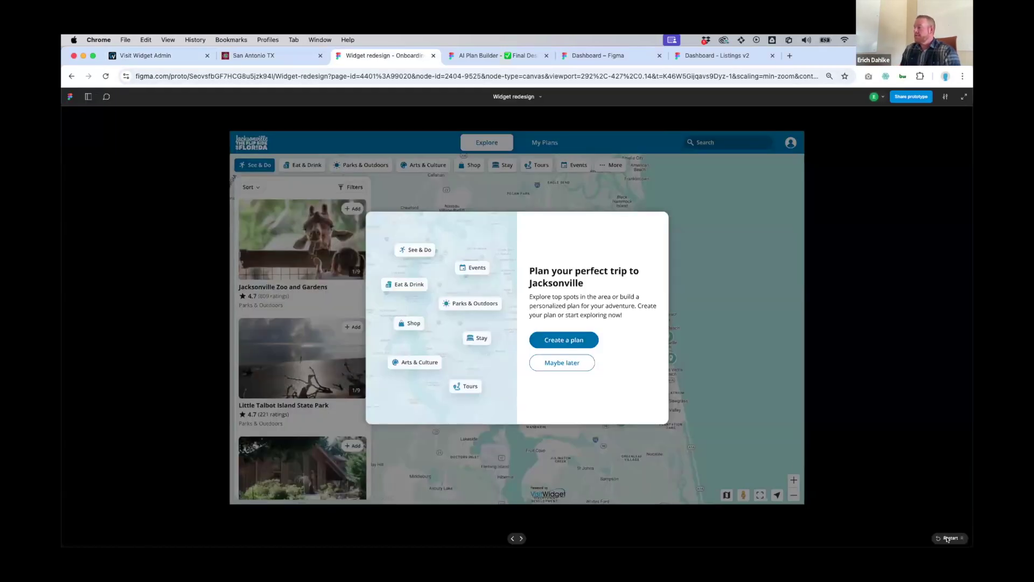
{"action": "left_click", "coordinate": [950, 538]}
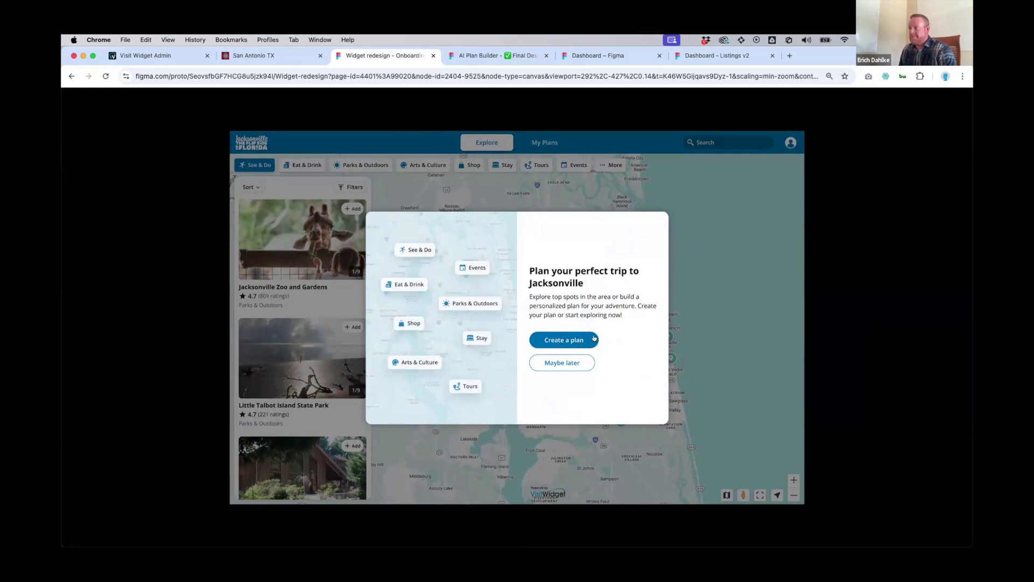
{"action": "left_click", "coordinate": [577, 340]}
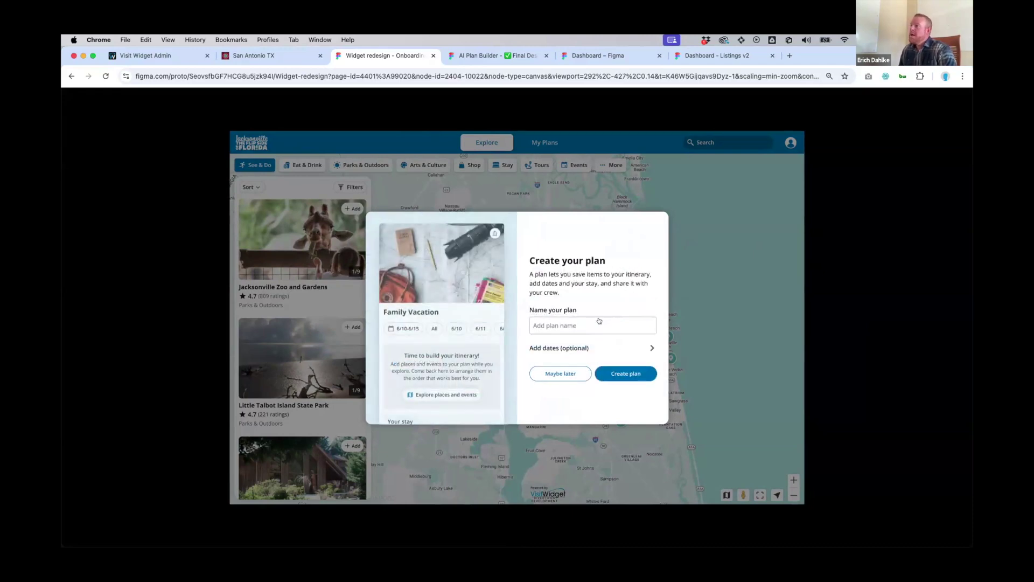
{"action": "left_click", "coordinate": [549, 326]}
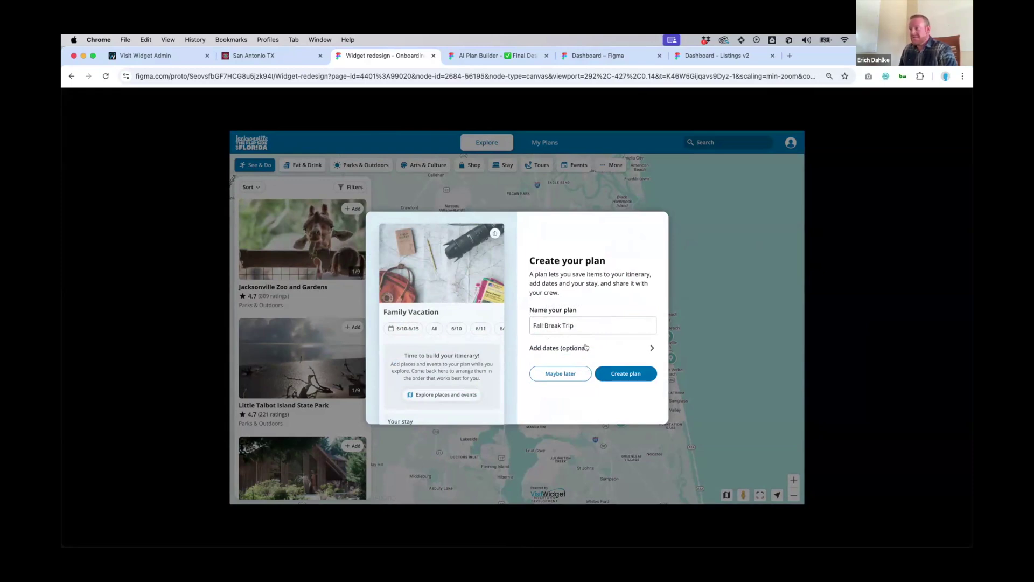
{"action": "left_click", "coordinate": [619, 374]}
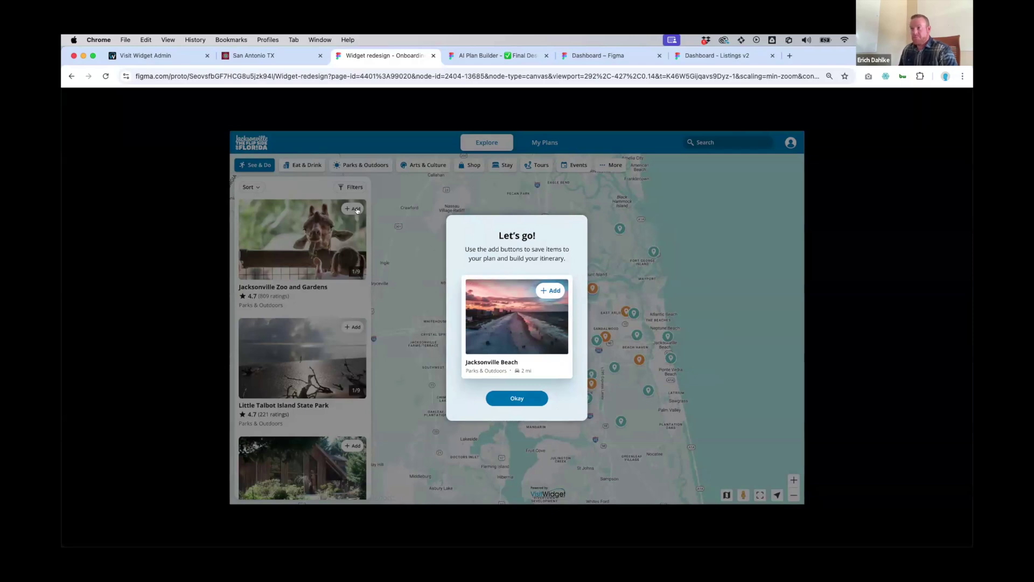
Dismiss the plan-building tip and look over the extra widget options, including Newsletter Sign Up, Weather and Email Us.
{"action": "left_click", "coordinate": [526, 397]}
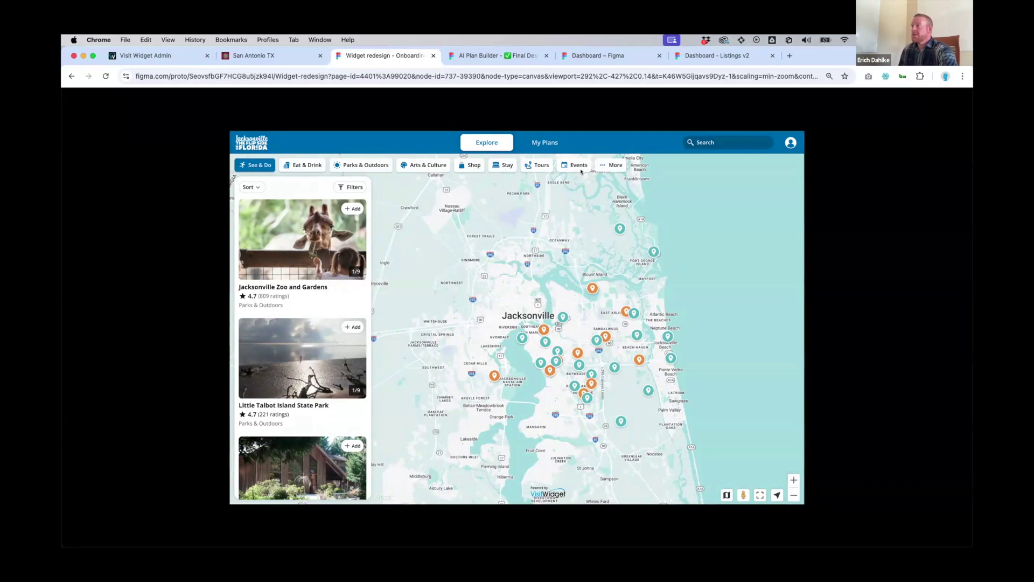
{"action": "left_click", "coordinate": [614, 167]}
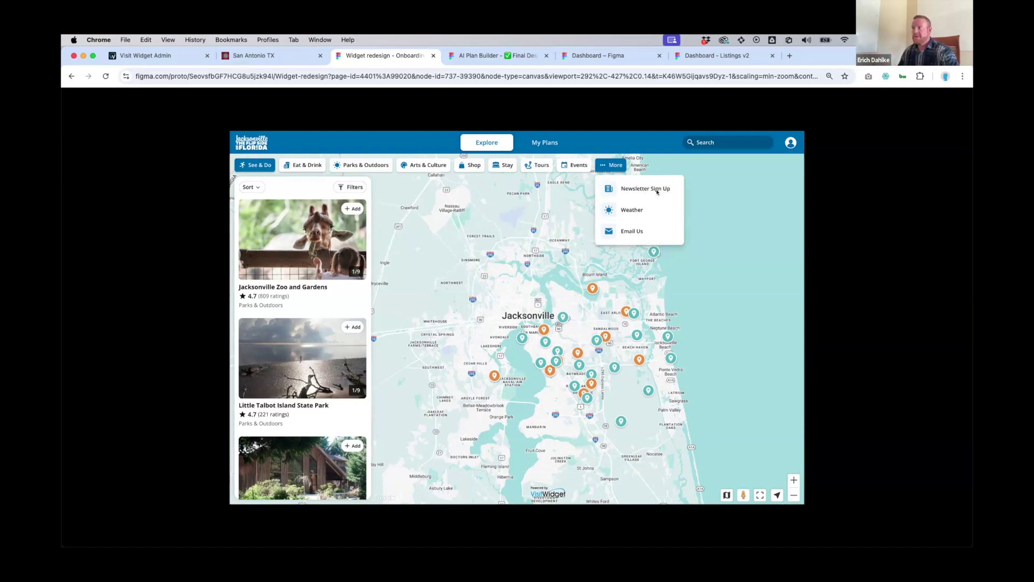
{"action": "left_click", "coordinate": [564, 184]}
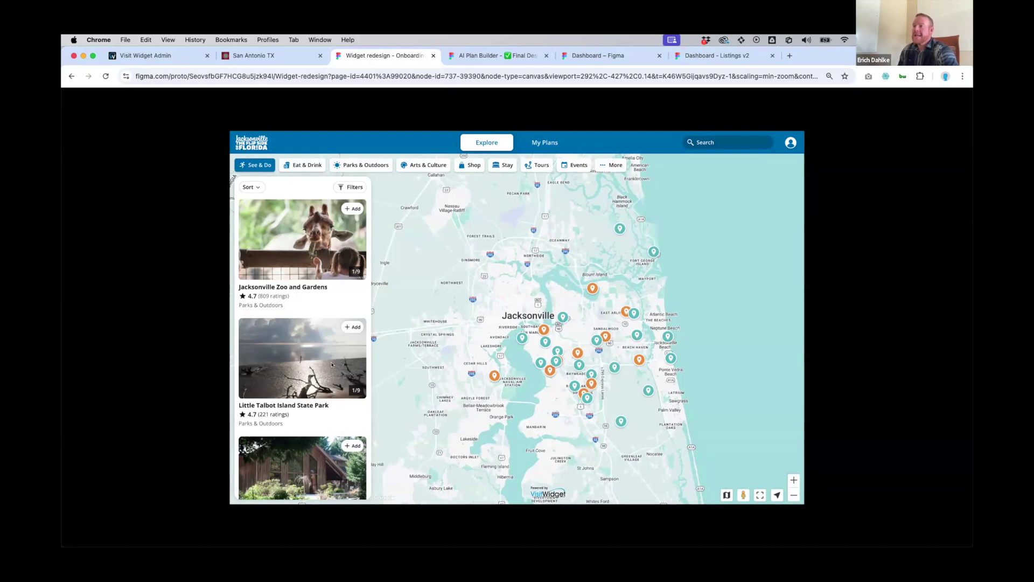
Add Little Talbot Island State Park to the Fall Break Trip and save a dropped pin near Jacksonville Beach as the stay.
{"action": "left_click", "coordinate": [353, 327]}
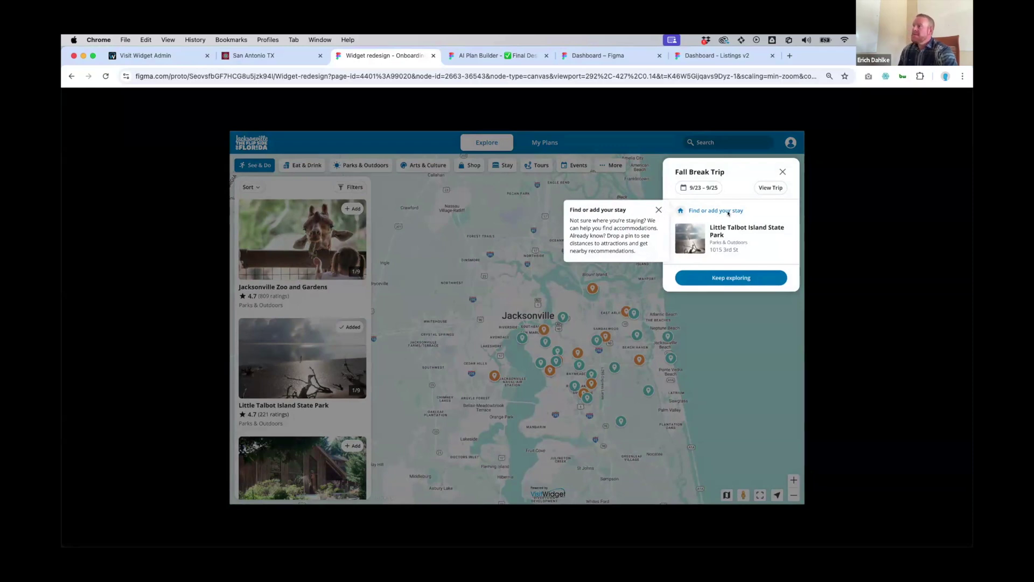
{"action": "left_click", "coordinate": [703, 211]}
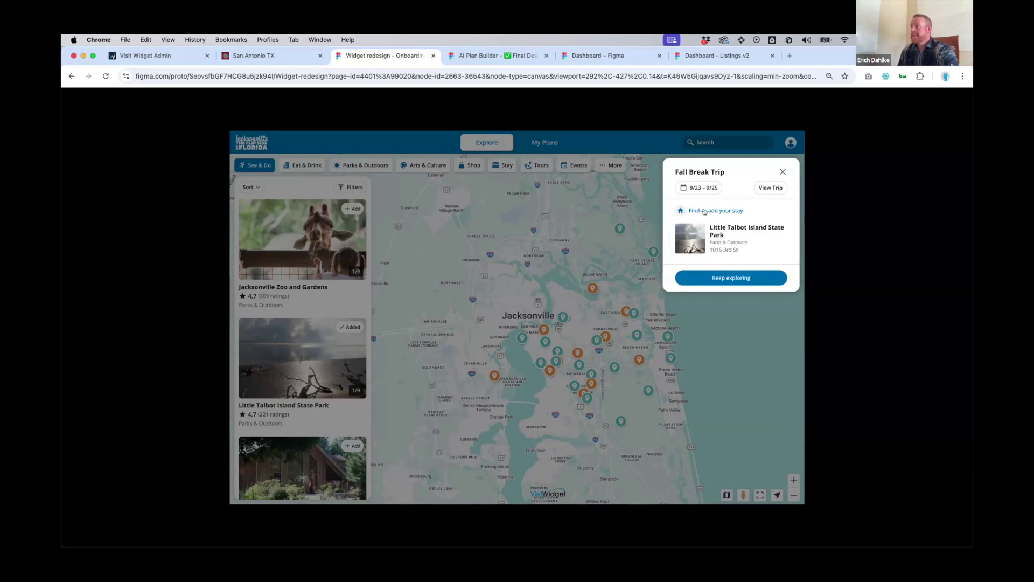
{"action": "left_click", "coordinate": [705, 210]}
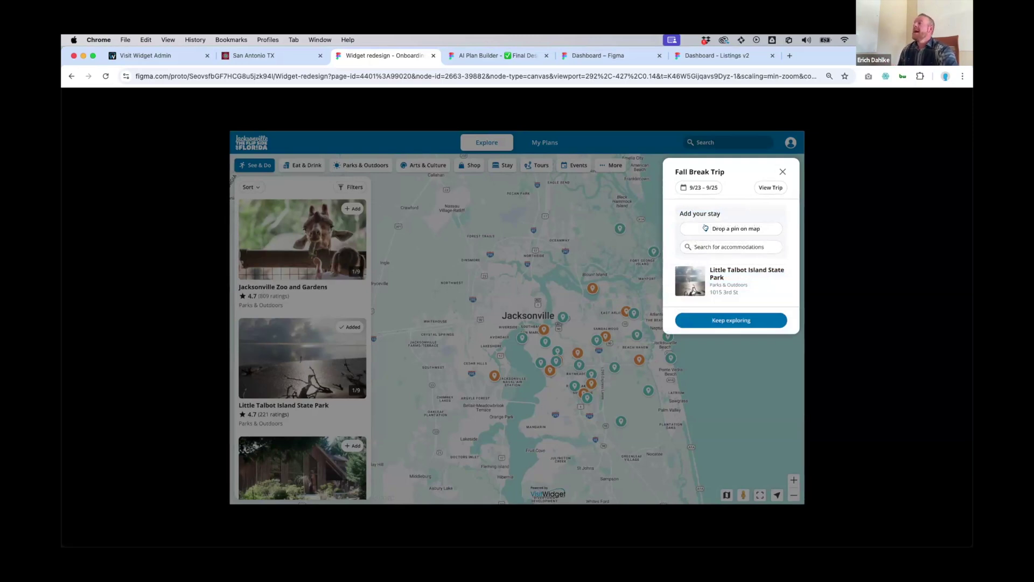
{"action": "left_click", "coordinate": [719, 227]}
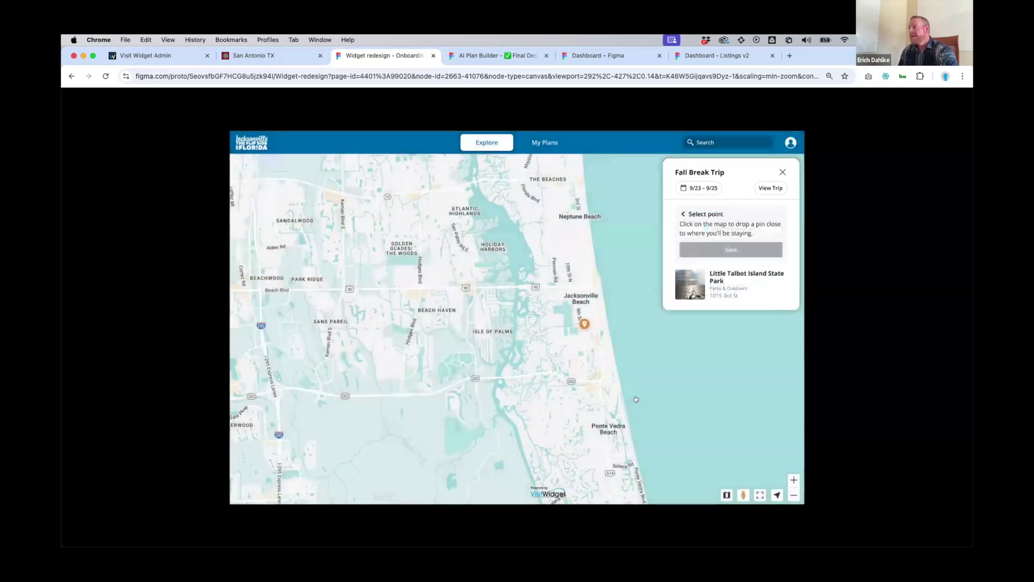
{"action": "left_click", "coordinate": [579, 340]}
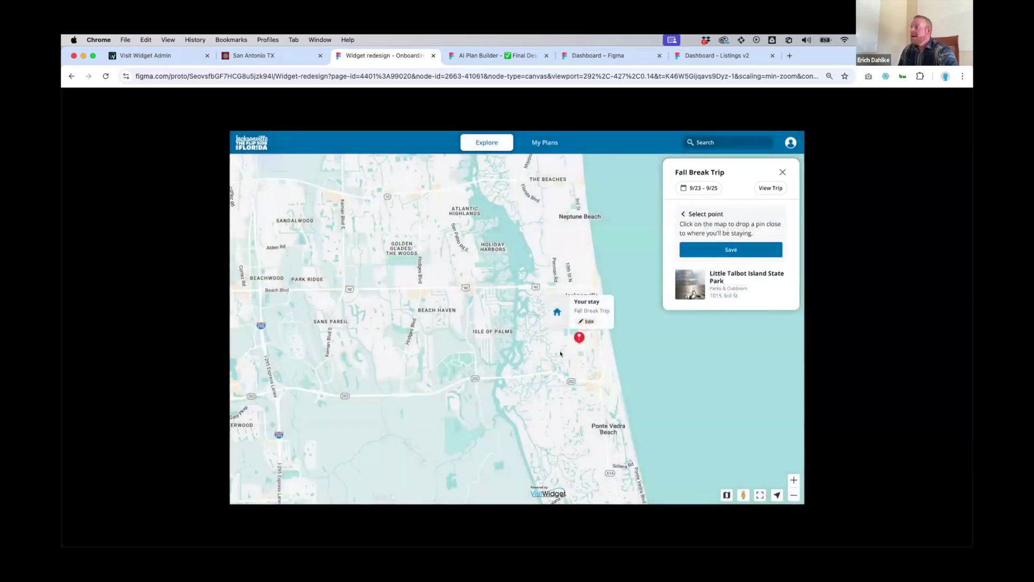
{"action": "left_click", "coordinate": [730, 250]}
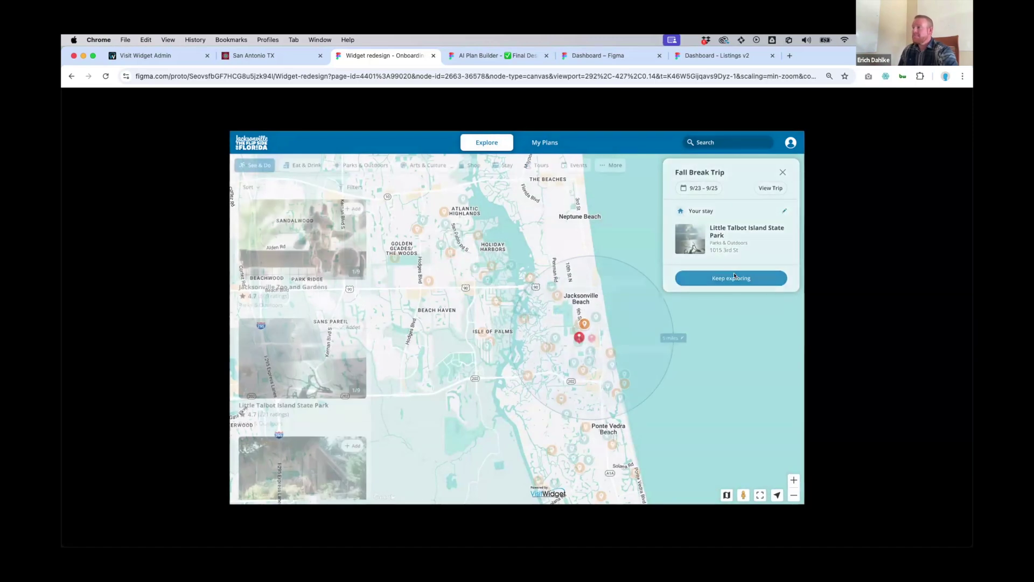
{"action": "left_click", "coordinate": [734, 277]}
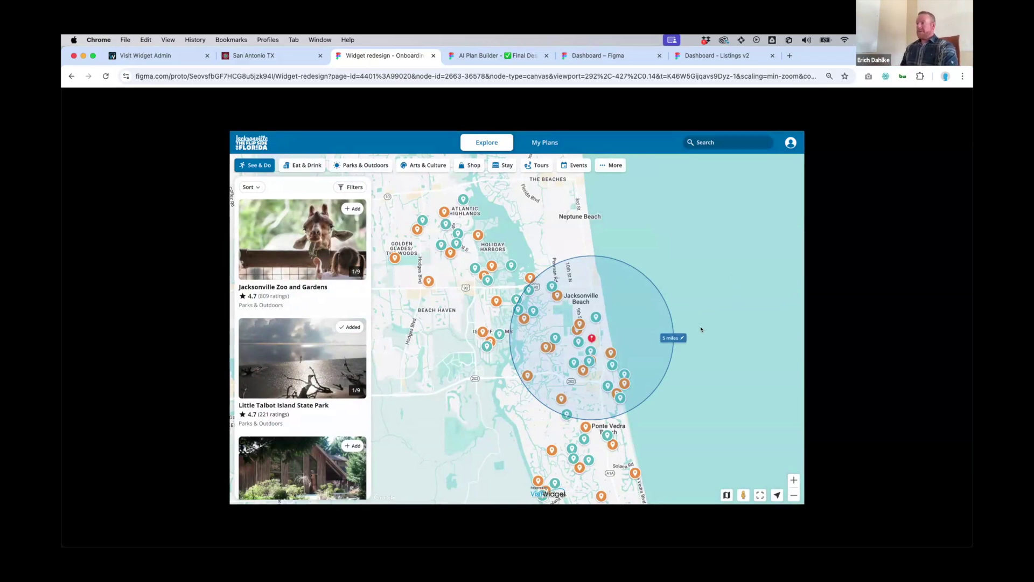
Try to edit the 5-mile radius around the stay and open the Little Talbot Island State Park listing.
{"action": "left_click", "coordinate": [675, 337]}
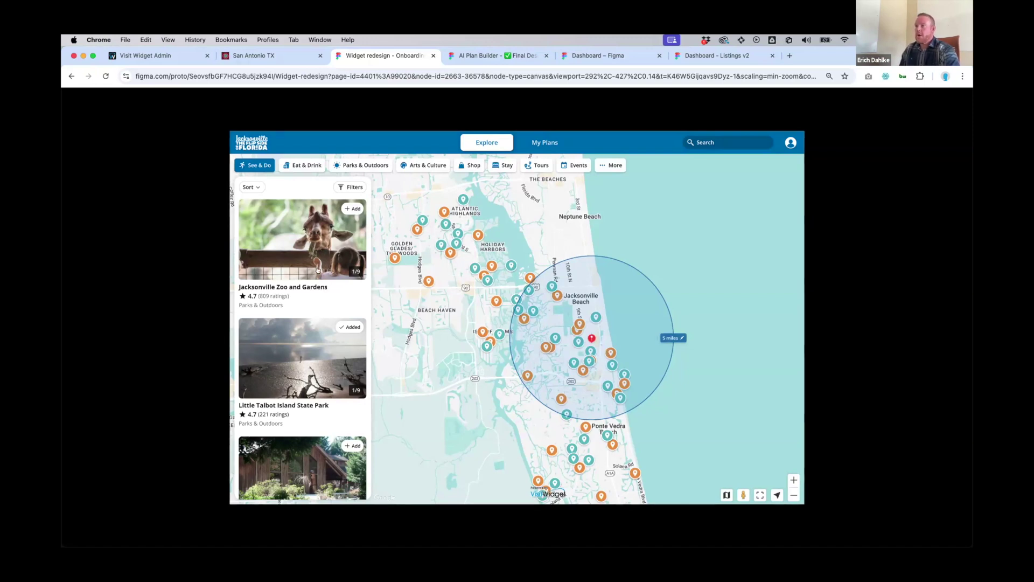
{"action": "left_click", "coordinate": [324, 350]}
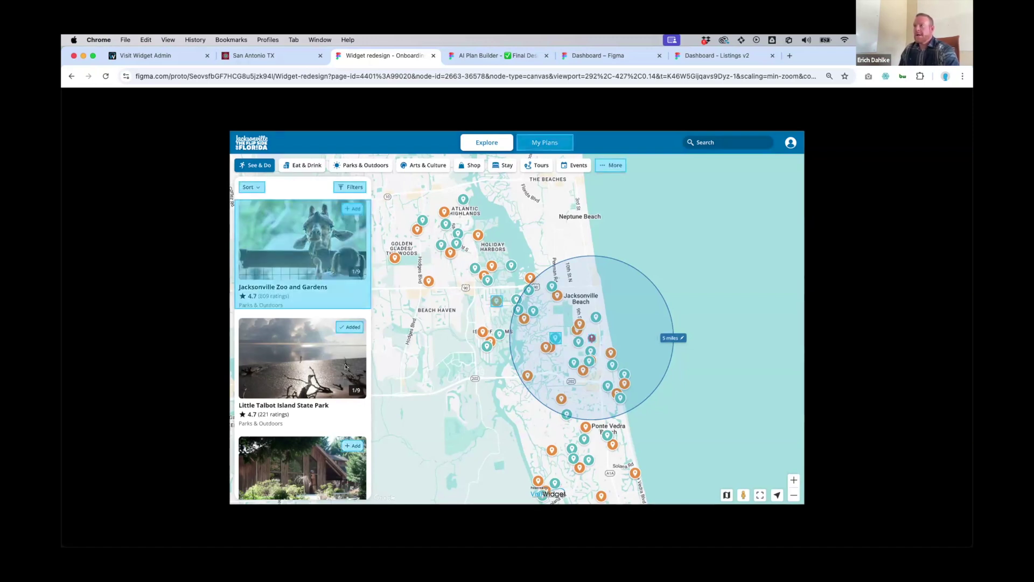
Restart the Widget redesign prototype, create the trip plan again without dates, and dismiss the plan-building tip.
{"action": "left_click", "coordinate": [956, 541]}
{"action": "left_click", "coordinate": [957, 542]}
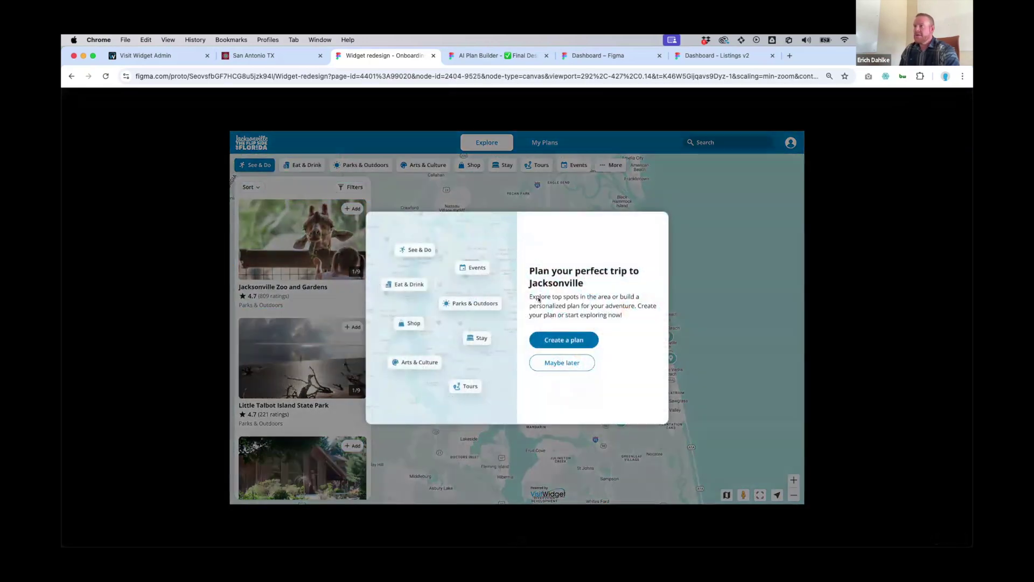
{"action": "left_click", "coordinate": [567, 338]}
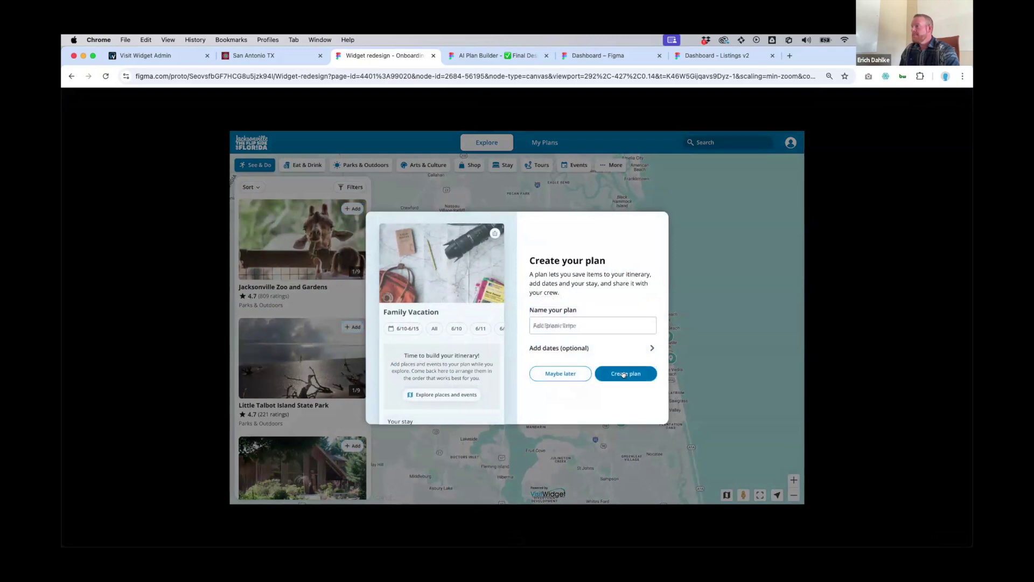
{"action": "left_click", "coordinate": [625, 373]}
{"action": "left_click", "coordinate": [518, 397]}
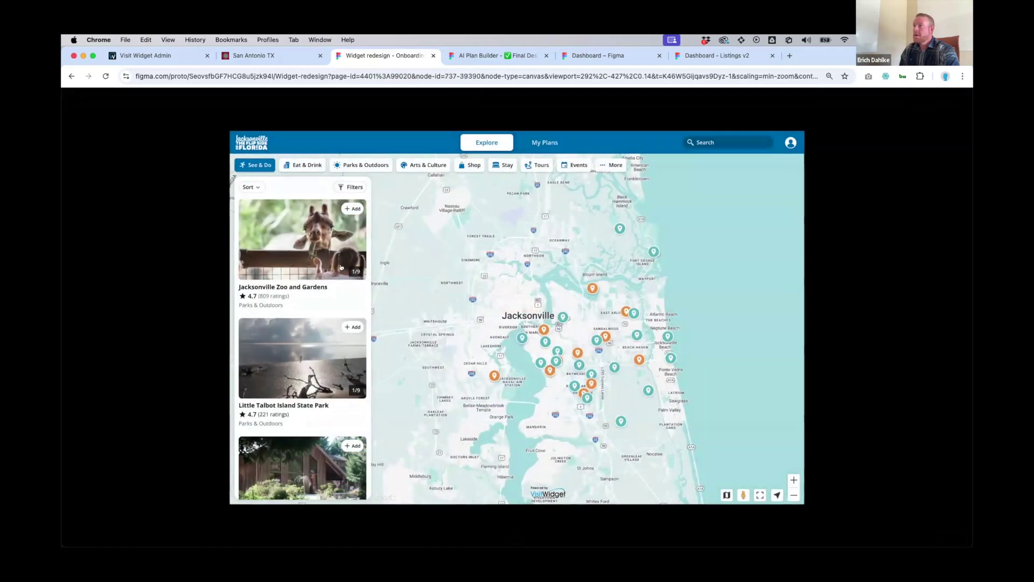
View the Jacksonville Zoo and Gardens details and return to the See & Do listings.
{"action": "left_click", "coordinate": [294, 269]}
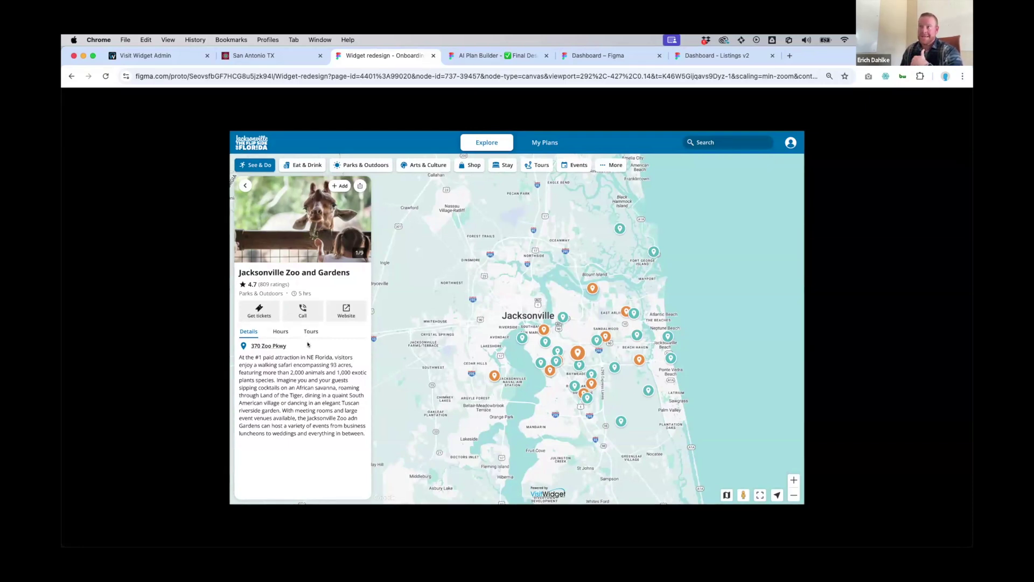
{"action": "left_click", "coordinate": [246, 186]}
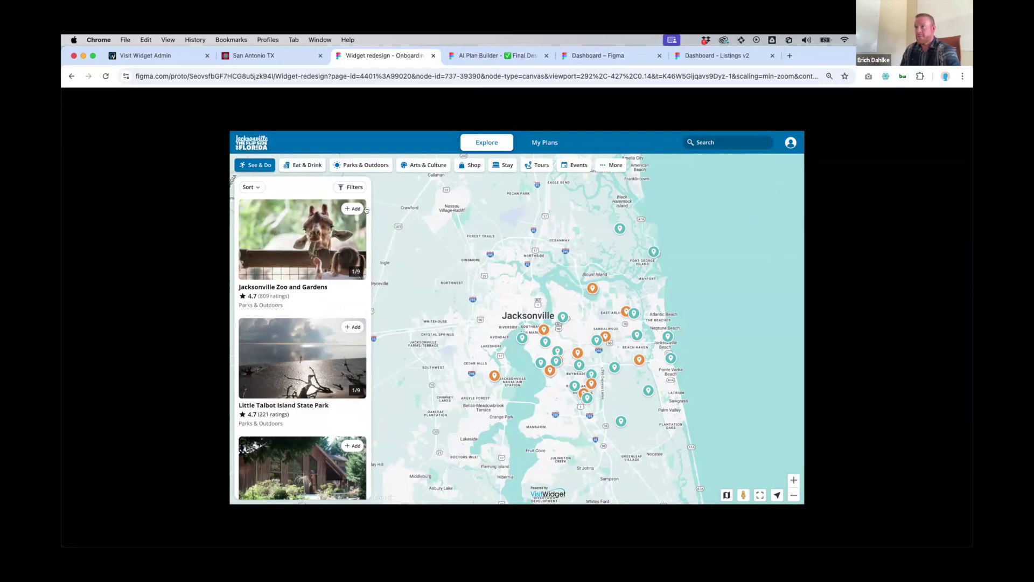
Review the available filter categories and sort options for the See & Do listings.
{"action": "left_click", "coordinate": [353, 188]}
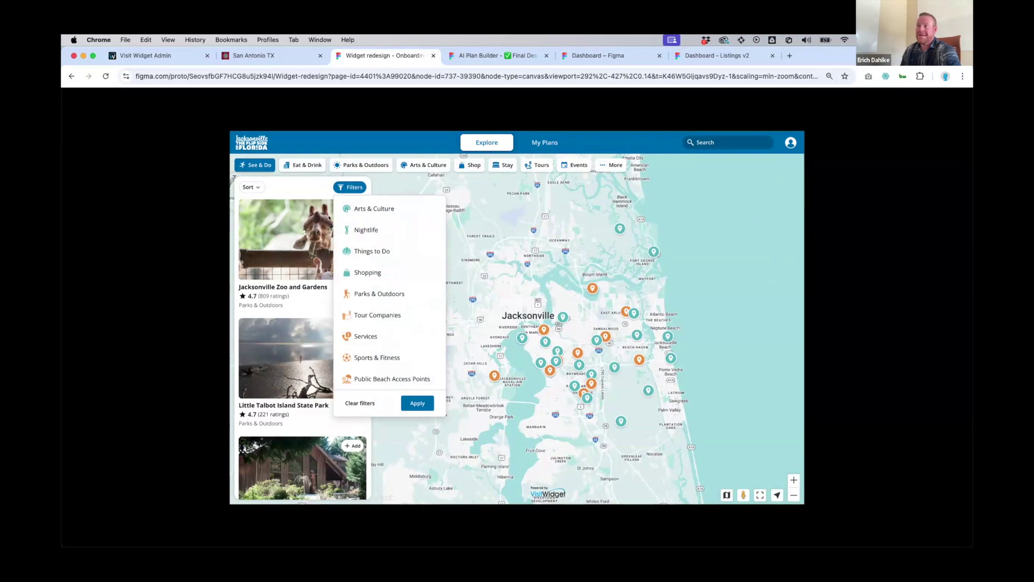
{"action": "left_click", "coordinate": [292, 341]}
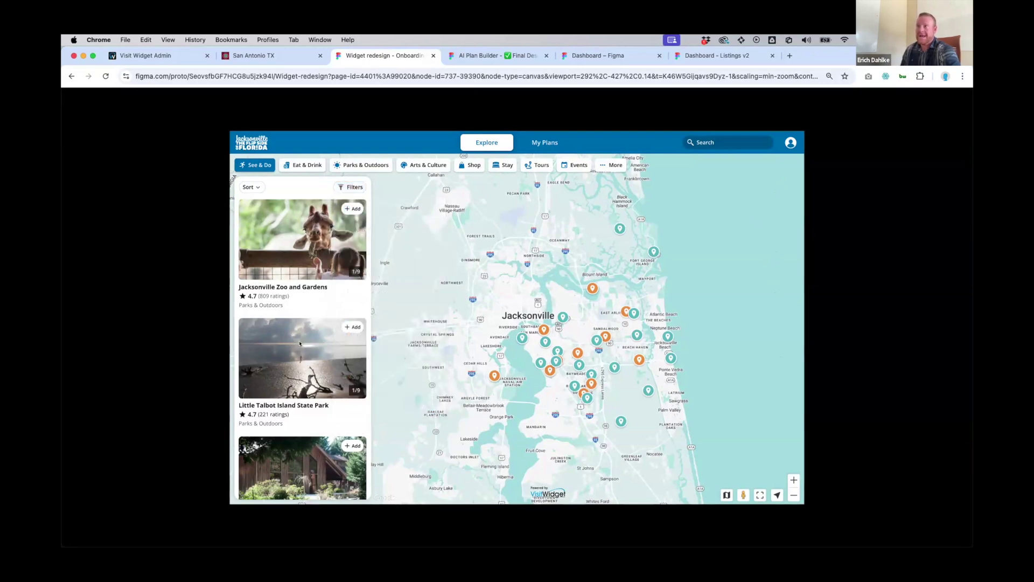
{"action": "left_click", "coordinate": [257, 187]}
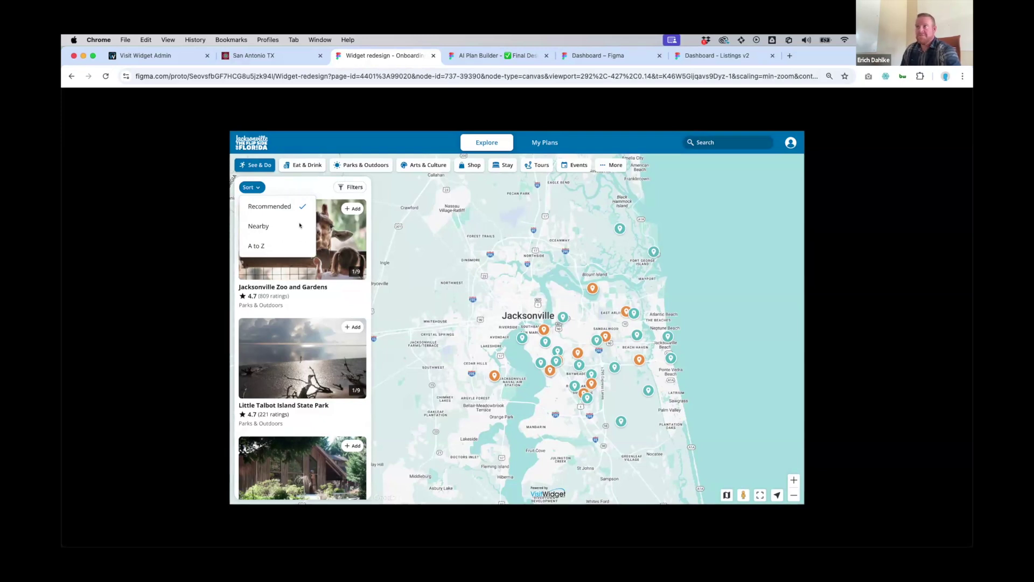
{"action": "left_click", "coordinate": [317, 190]}
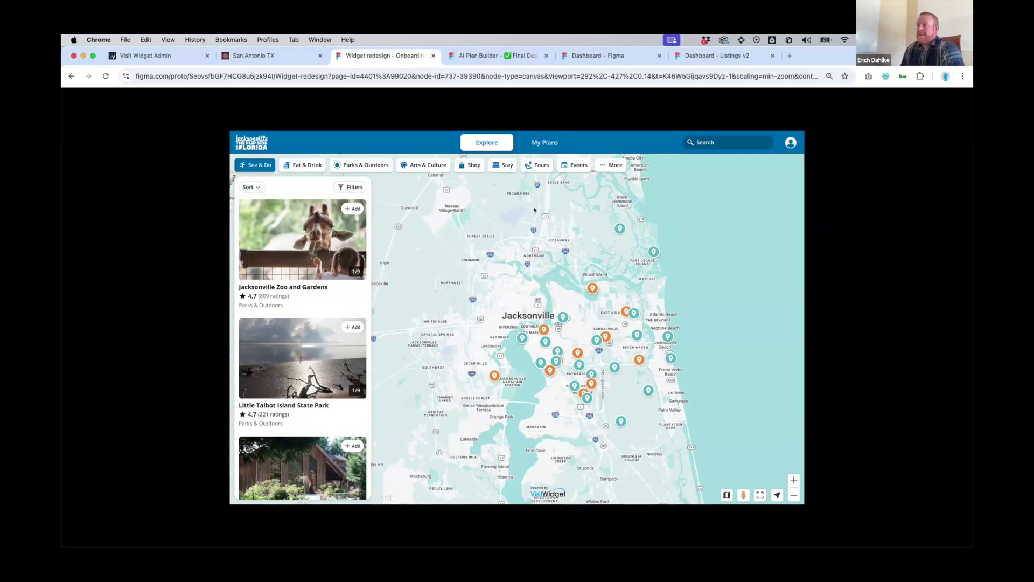
Check the plan-creation options, then add Little Talbot Island State Park to the Fall Break Trip and keep exploring without a stay.
{"action": "left_click", "coordinate": [543, 142]}
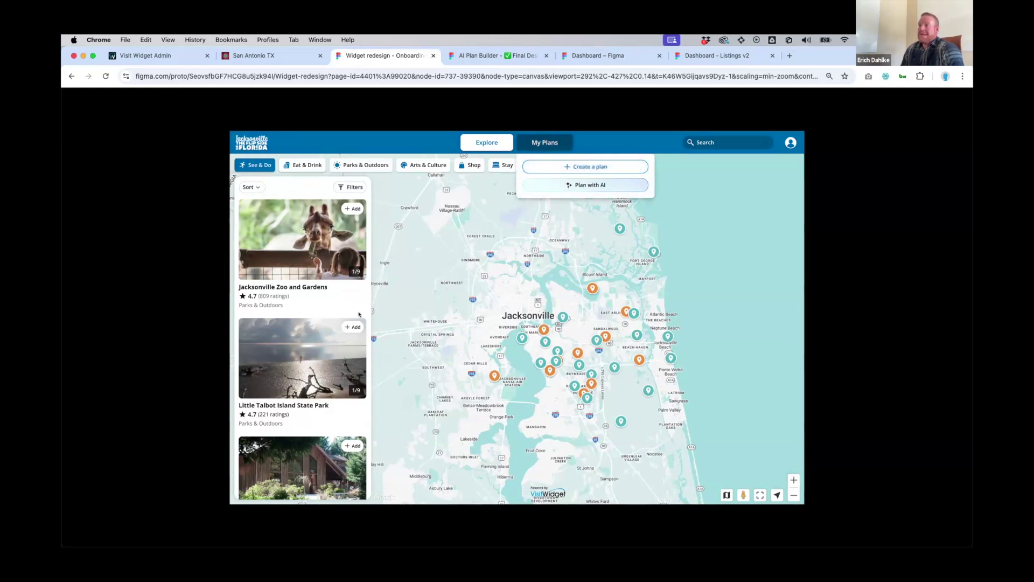
{"action": "left_click", "coordinate": [353, 327]}
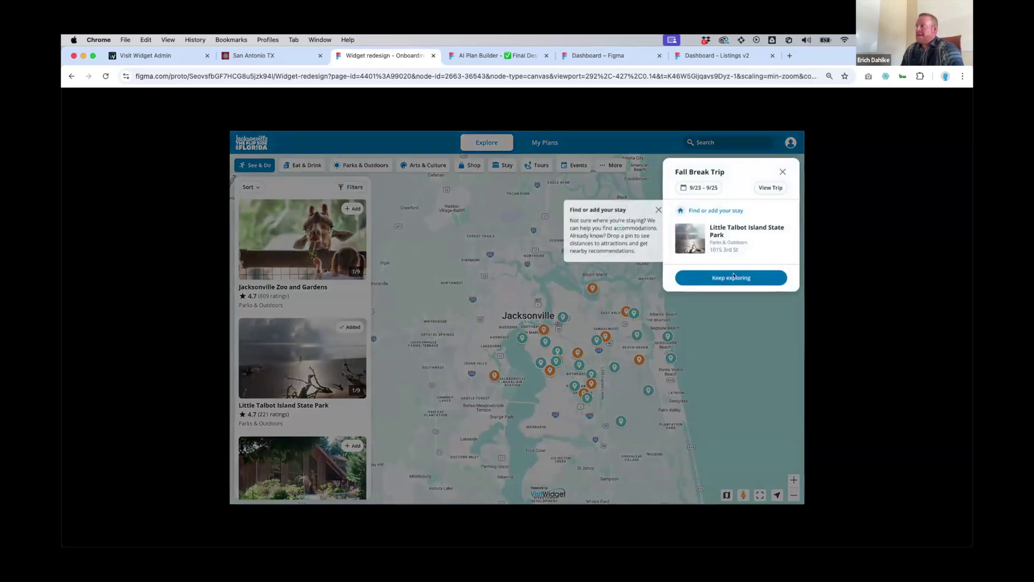
{"action": "left_click", "coordinate": [695, 276]}
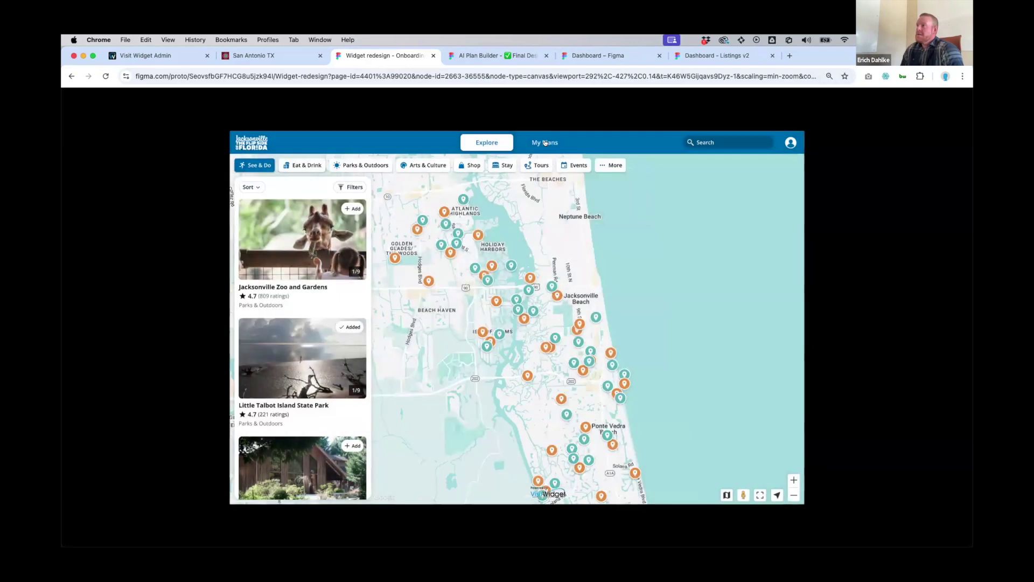
Check the My Plans area and examine the listing filter categories once more.
{"action": "left_click", "coordinate": [545, 143]}
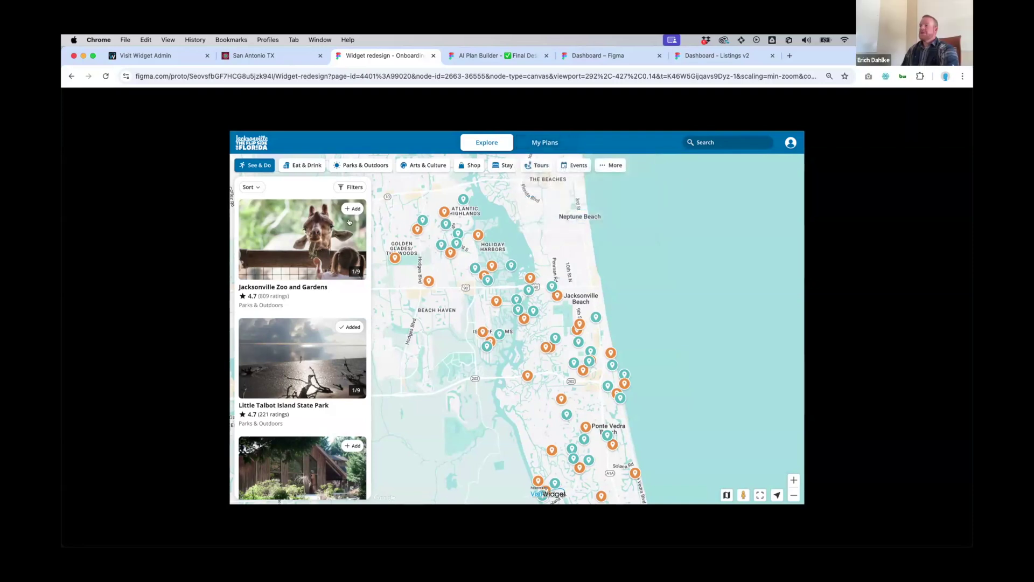
{"action": "left_click", "coordinate": [355, 187]}
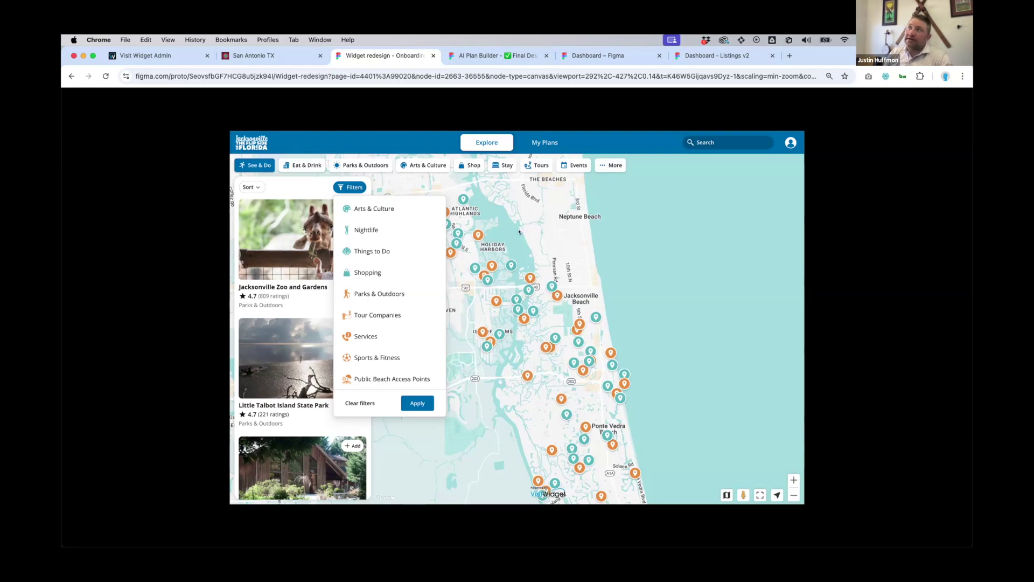
{"action": "left_click", "coordinate": [520, 252]}
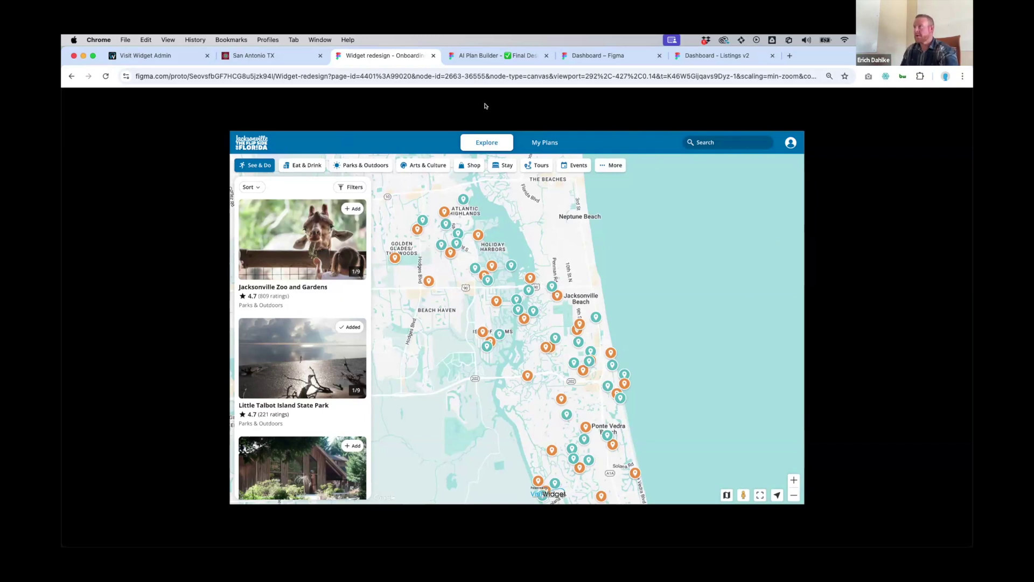
Switch to the AI Plan Builder prototype, complete the trip timing question, and specify a Group with kids as the travel party.
{"action": "left_click", "coordinate": [472, 60]}
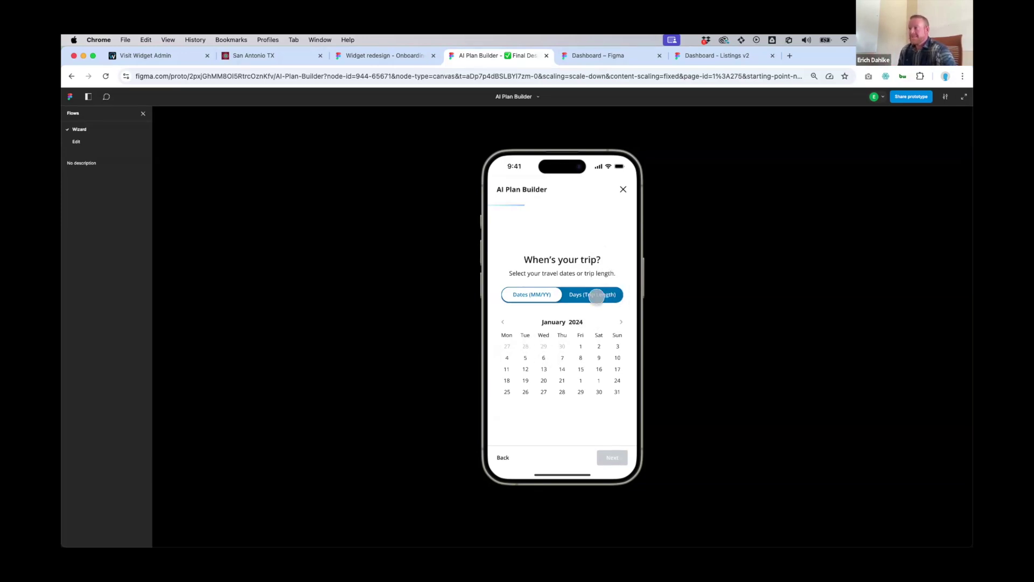
{"action": "left_click", "coordinate": [596, 295]}
{"action": "left_click", "coordinate": [614, 319]}
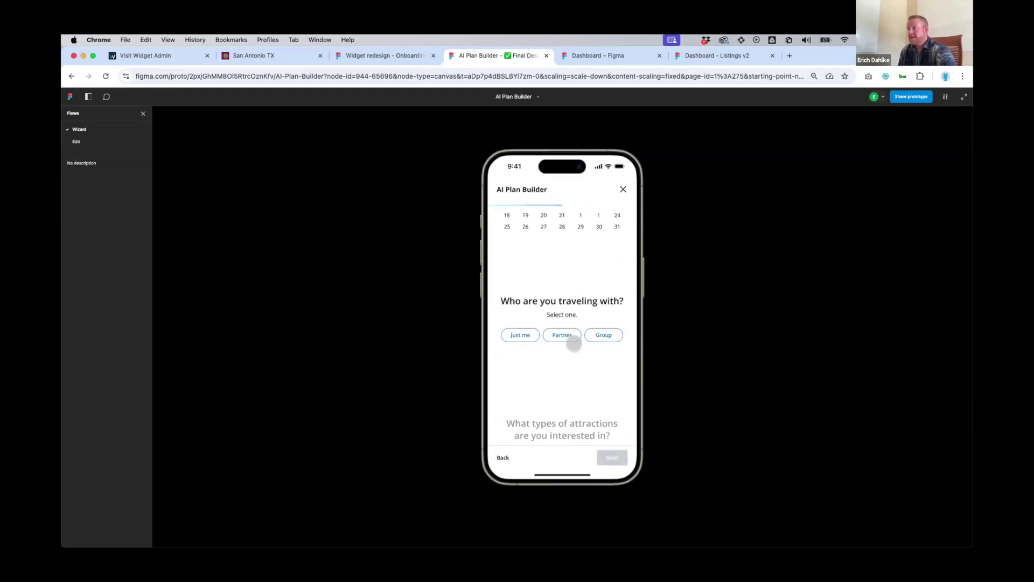
{"action": "left_click", "coordinate": [599, 330]}
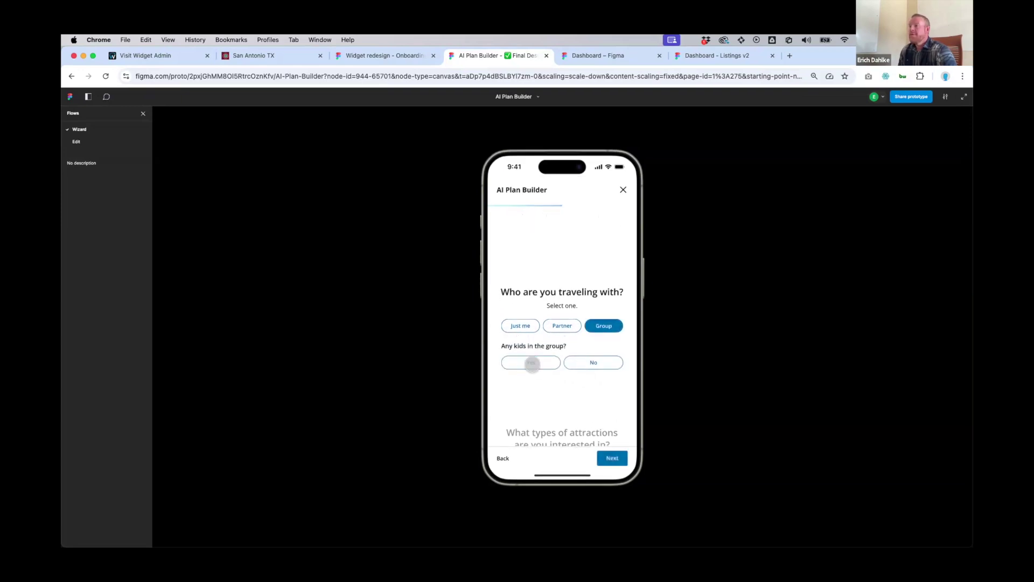
{"action": "left_click", "coordinate": [530, 360]}
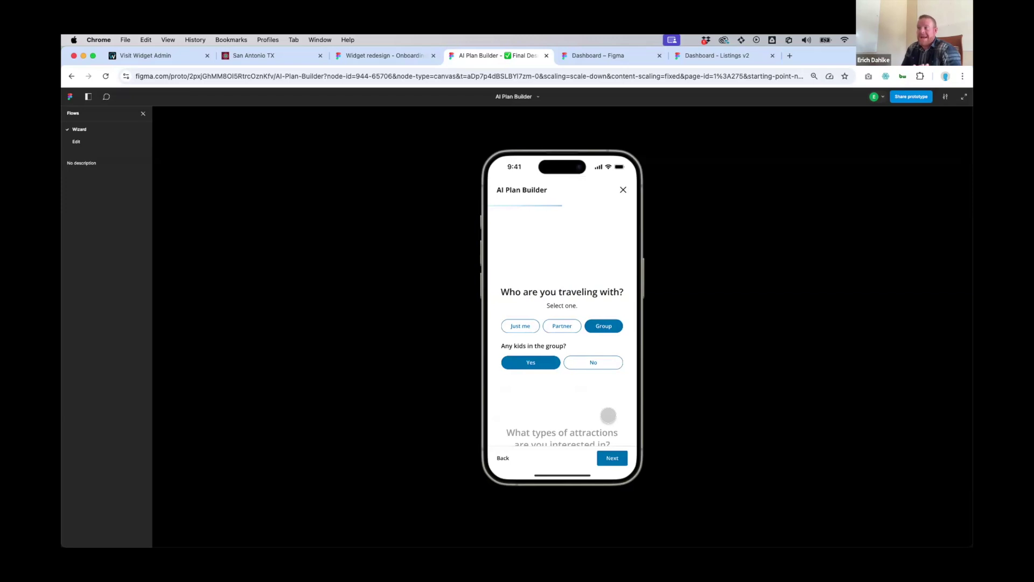
{"action": "left_click", "coordinate": [604, 453]}
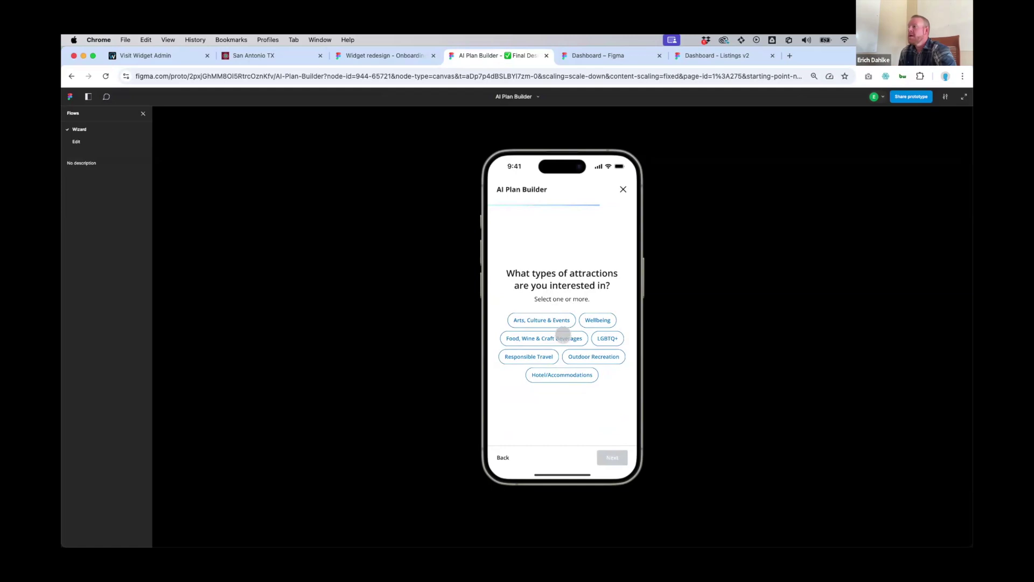
Choose Food, Wine & Craft Beverages and Outdoor Recreation as interests, and create the AI plan through the account sign-up.
{"action": "left_click", "coordinate": [562, 336]}
{"action": "left_click", "coordinate": [569, 356]}
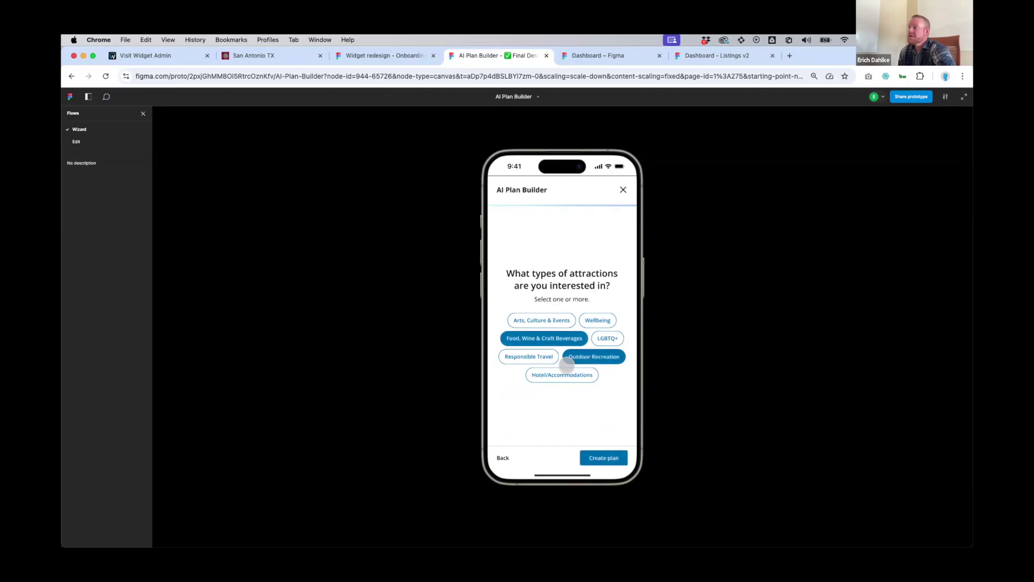
{"action": "left_click", "coordinate": [604, 455]}
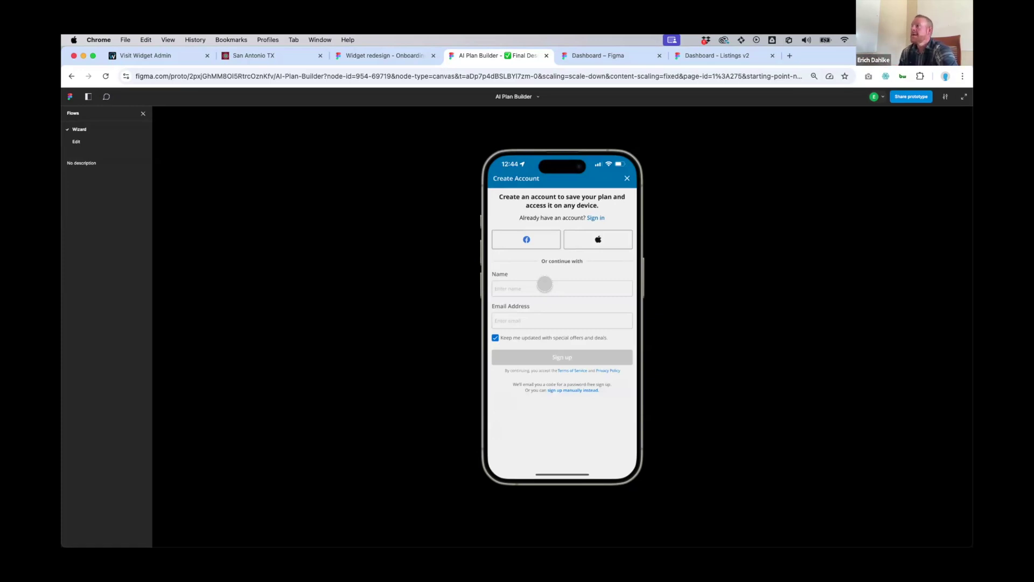
{"action": "left_click", "coordinate": [545, 357]}
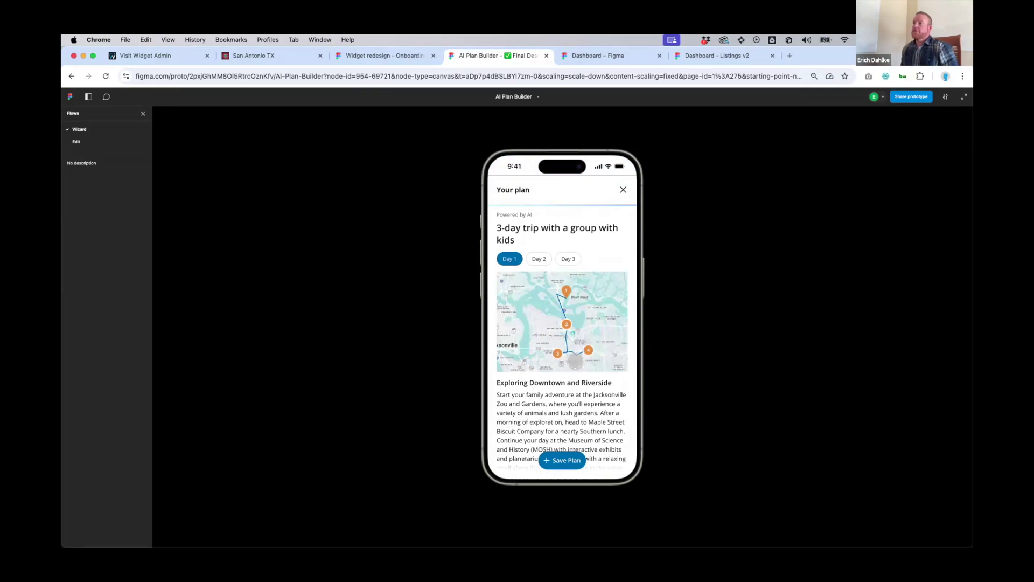
Examine the Day 1 map, description and stops in the AI-generated 3-day trip with a group with kids.
{"action": "scroll", "coordinate": [575, 353], "scroll_direction": "down", "scroll_amount": 1}
{"action": "scroll", "coordinate": [576, 351], "scroll_direction": "down", "scroll_amount": 4}
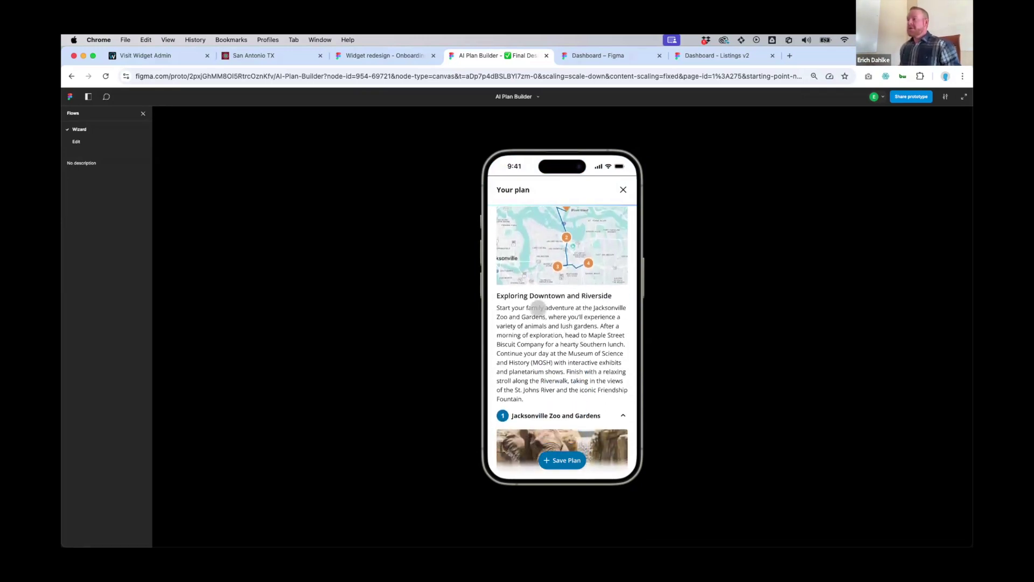
{"action": "scroll", "coordinate": [575, 364], "scroll_direction": "down", "scroll_amount": 10}
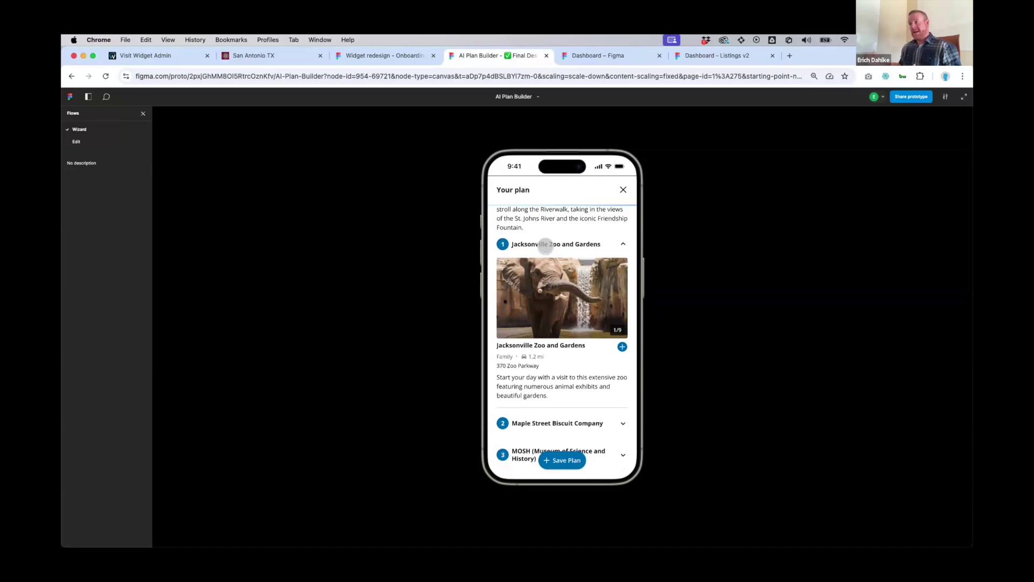
{"action": "scroll", "coordinate": [550, 259], "scroll_direction": "down", "scroll_amount": 1}
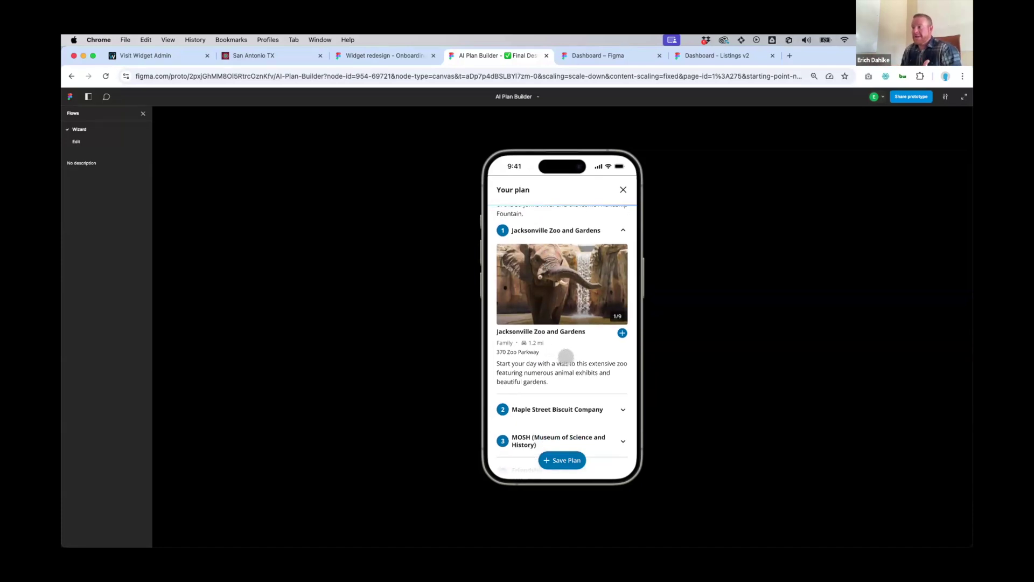
{"action": "scroll", "coordinate": [566, 356], "scroll_direction": "down", "scroll_amount": 1}
{"action": "scroll", "coordinate": [566, 356], "scroll_direction": "up", "scroll_amount": 1}
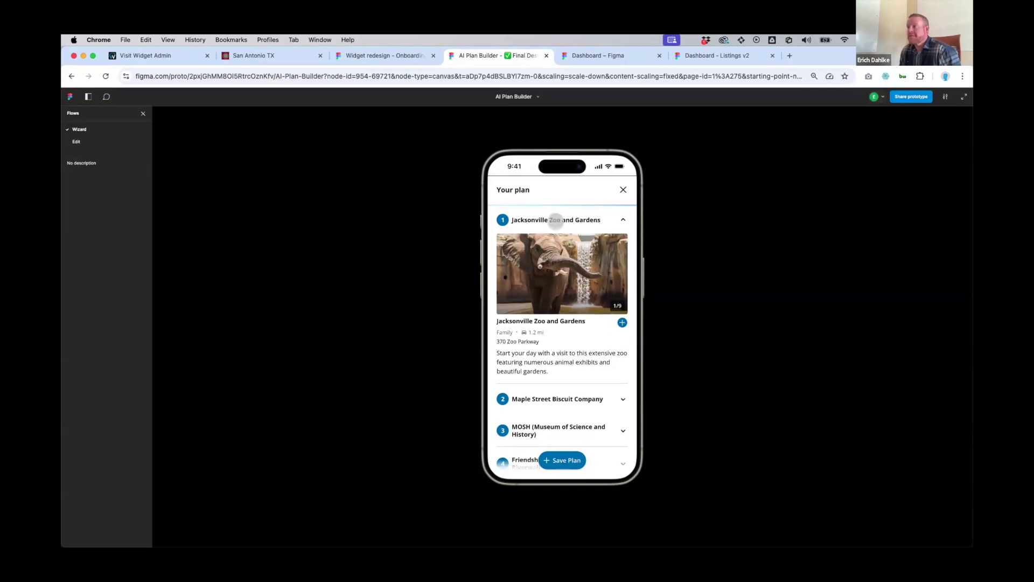
{"action": "scroll", "coordinate": [586, 367], "scroll_direction": "down", "scroll_amount": 3}
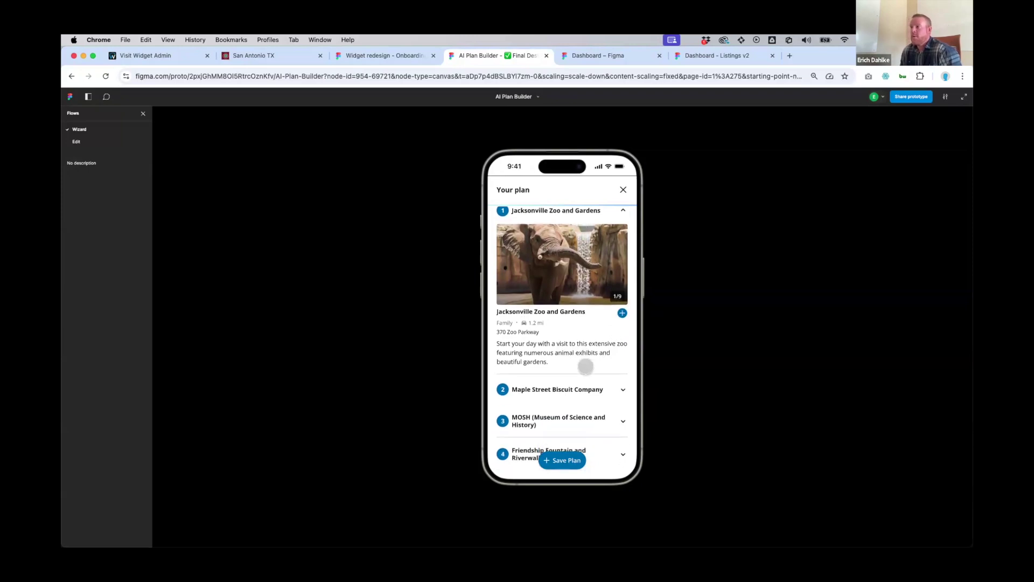
Save the AI-generated trip as a new plan named "3-day family vacation".
{"action": "left_click", "coordinate": [555, 459]}
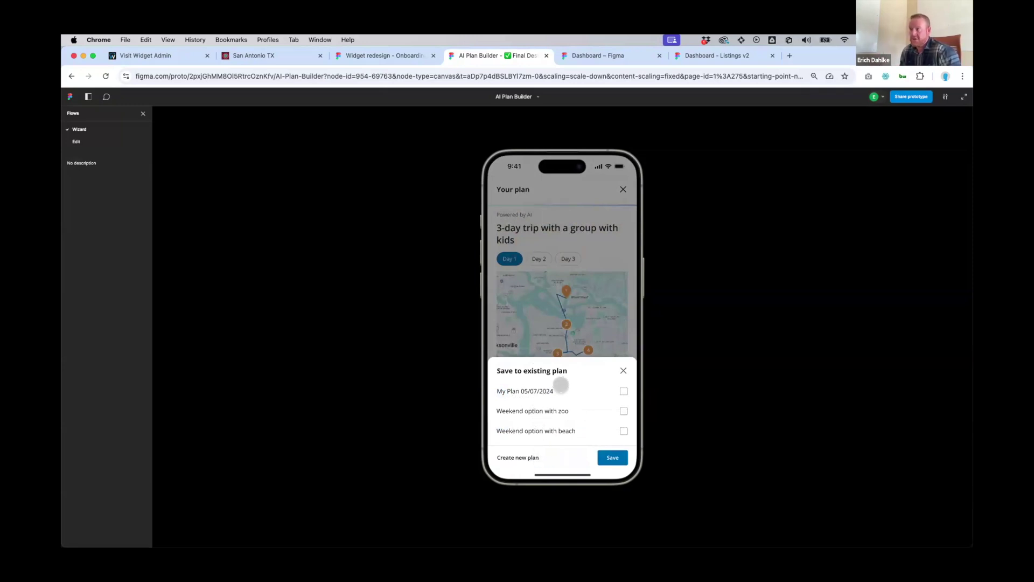
{"action": "left_click", "coordinate": [526, 457]}
{"action": "left_click", "coordinate": [550, 420]}
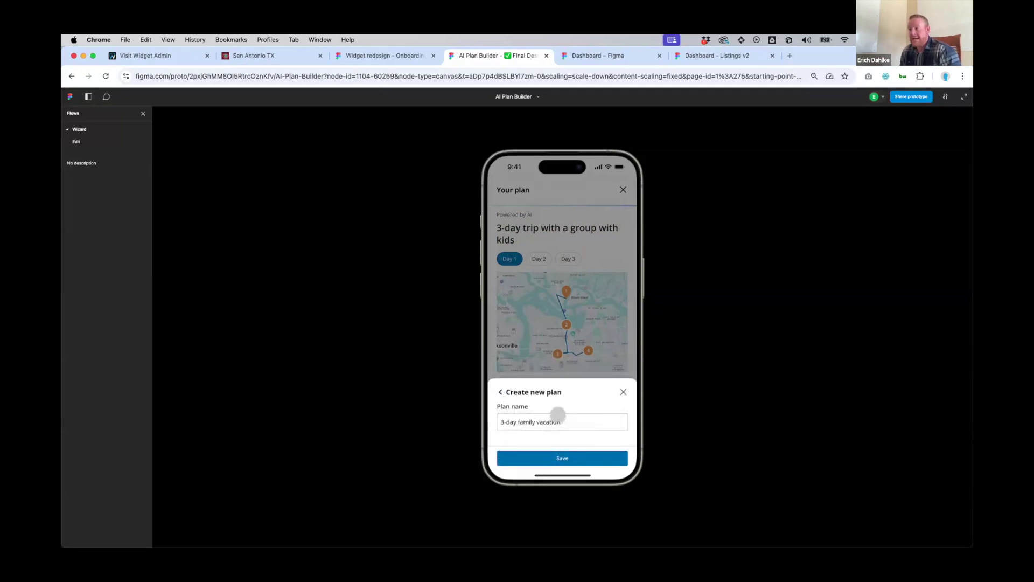
{"action": "left_click", "coordinate": [570, 456]}
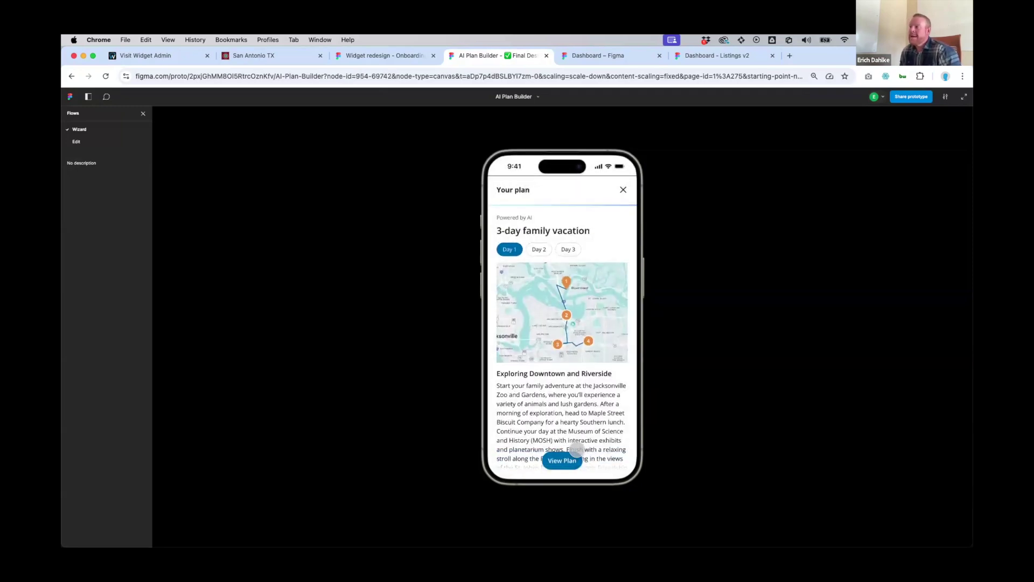
View the saved family vacation plan and check the AI notes for the Jacksonville Zoo and Gardens stop.
{"action": "left_click", "coordinate": [562, 459]}
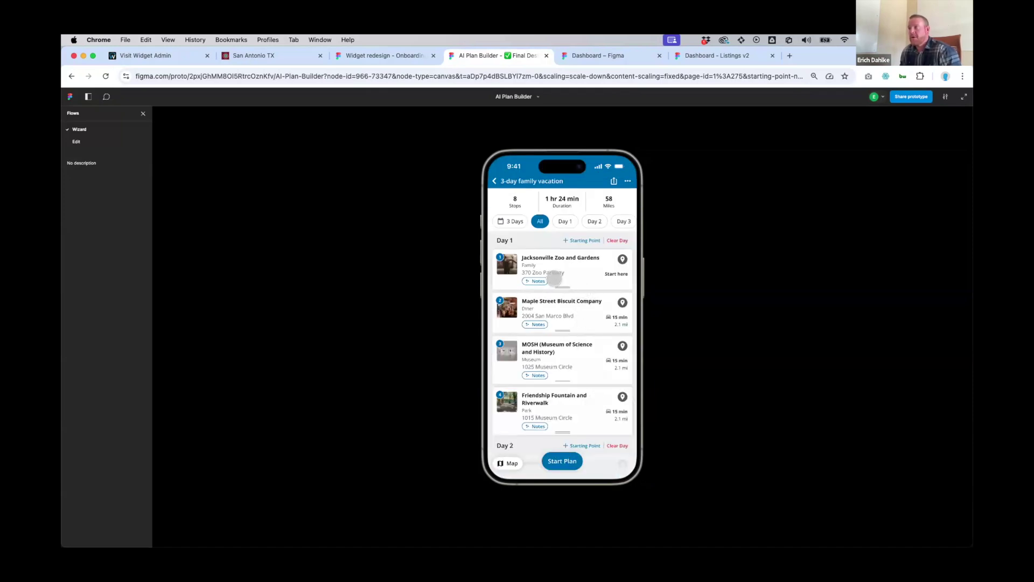
{"action": "left_click", "coordinate": [536, 279]}
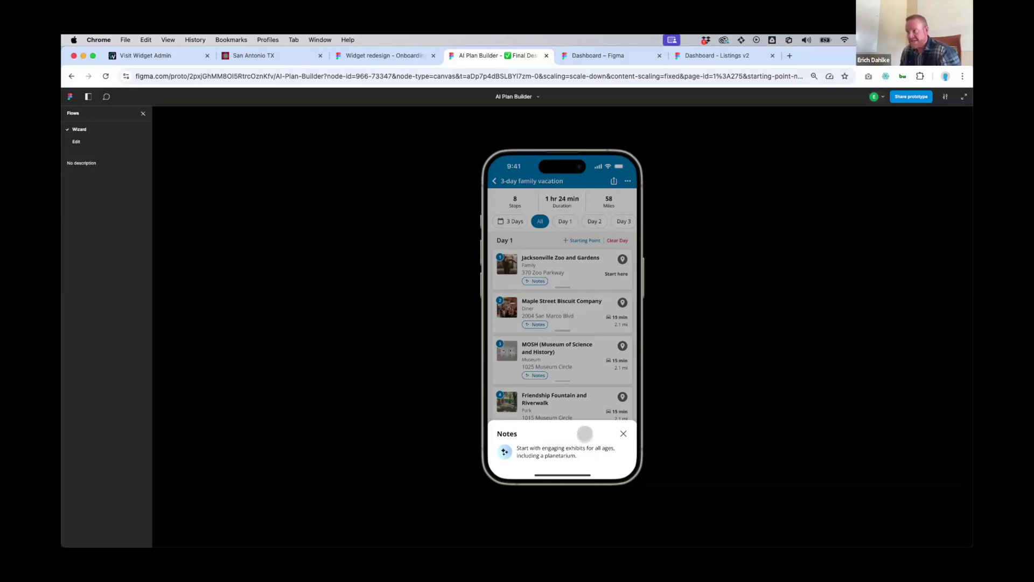
{"action": "left_click", "coordinate": [623, 432]}
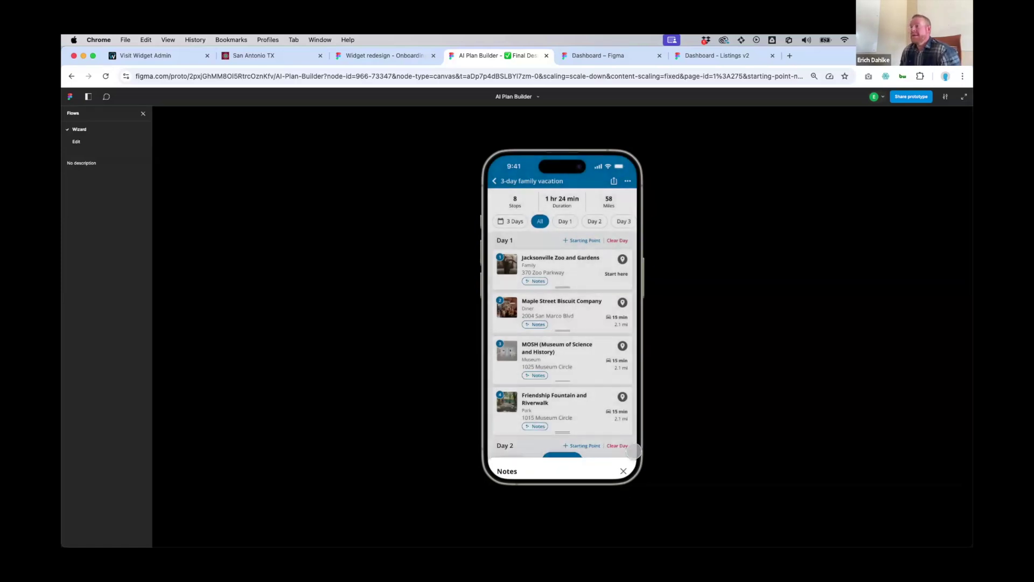